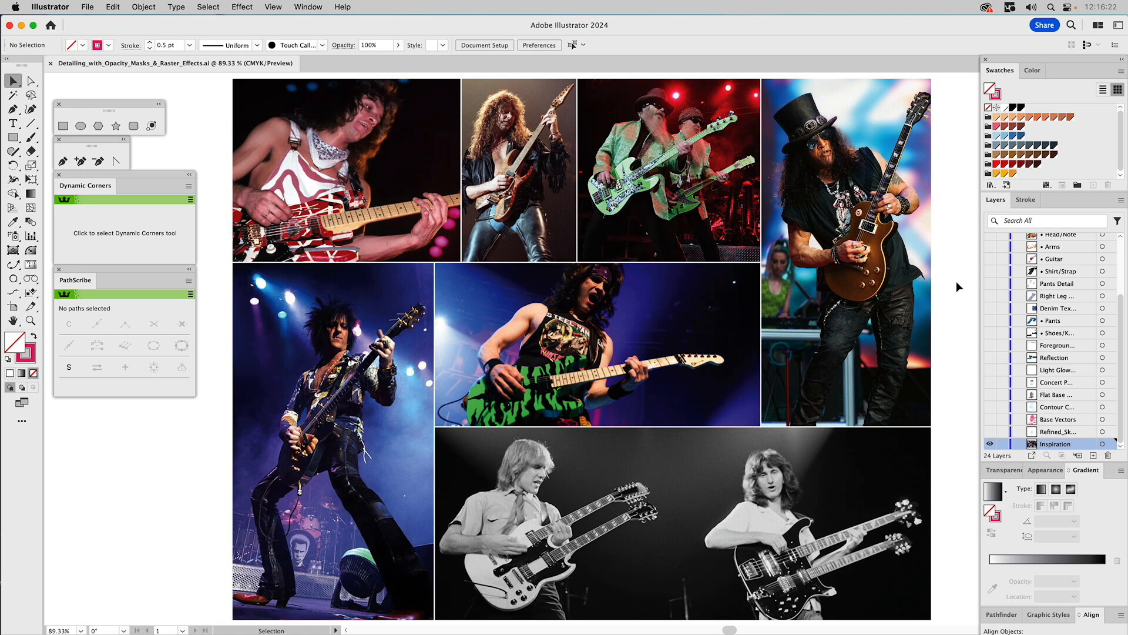
Show the refined sketch layer, hide the Inspiration layer and make the sketch layer active
click(990, 432)
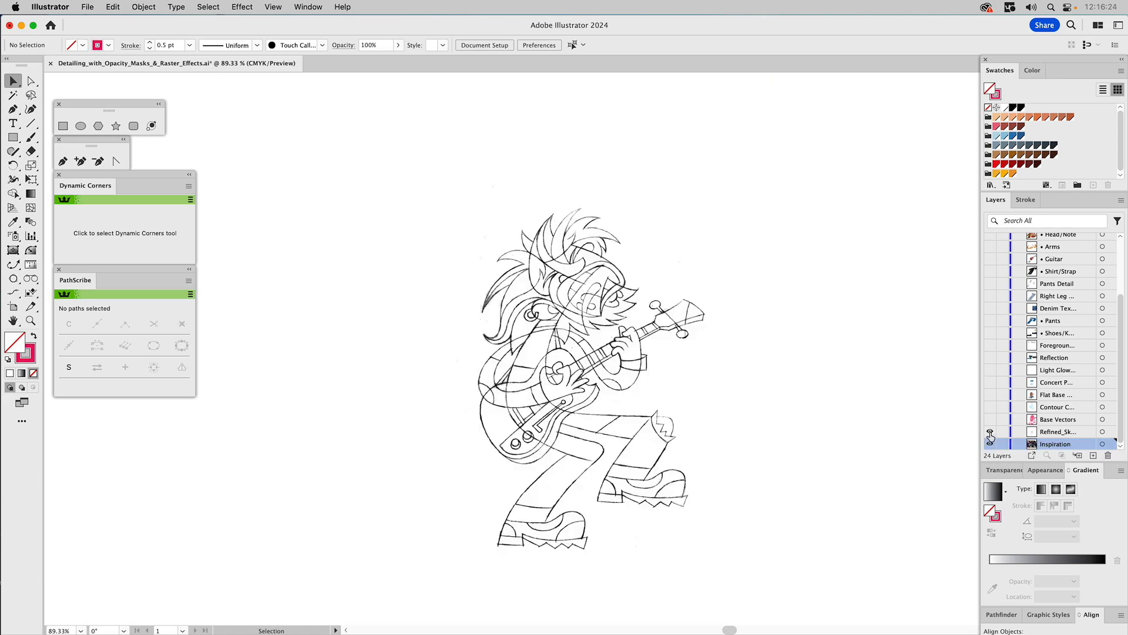
click(991, 444)
click(1048, 432)
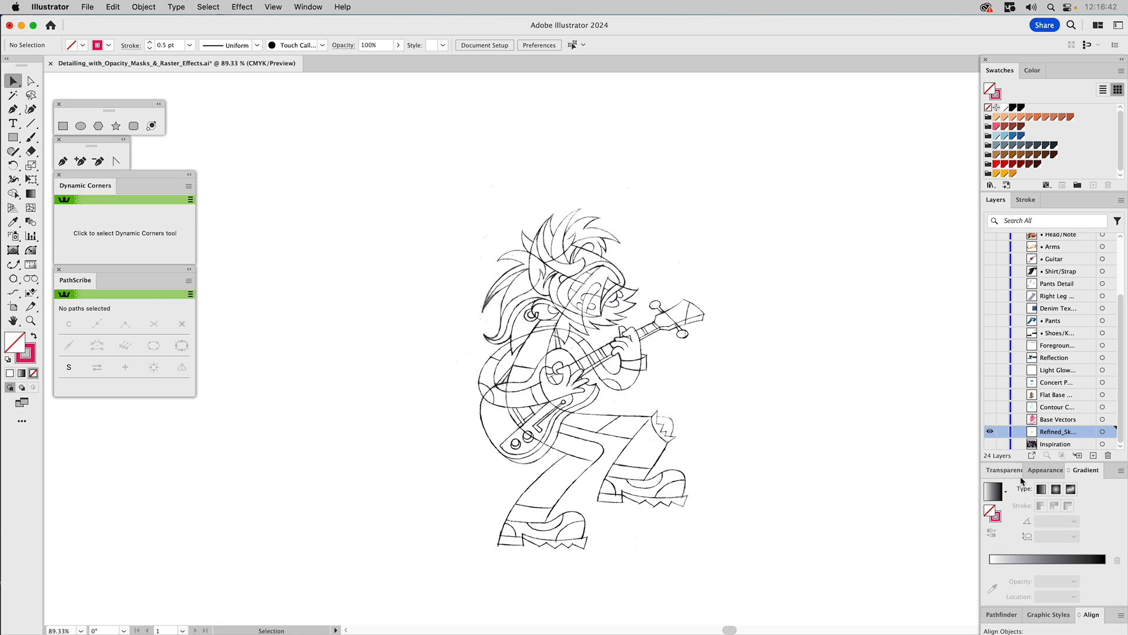
Set the linked sketch image's opacity to 20% and lock its layer
click(1008, 470)
click(1078, 490)
text(20)
key(Return)
click(605, 359)
click(1054, 489)
text(20)
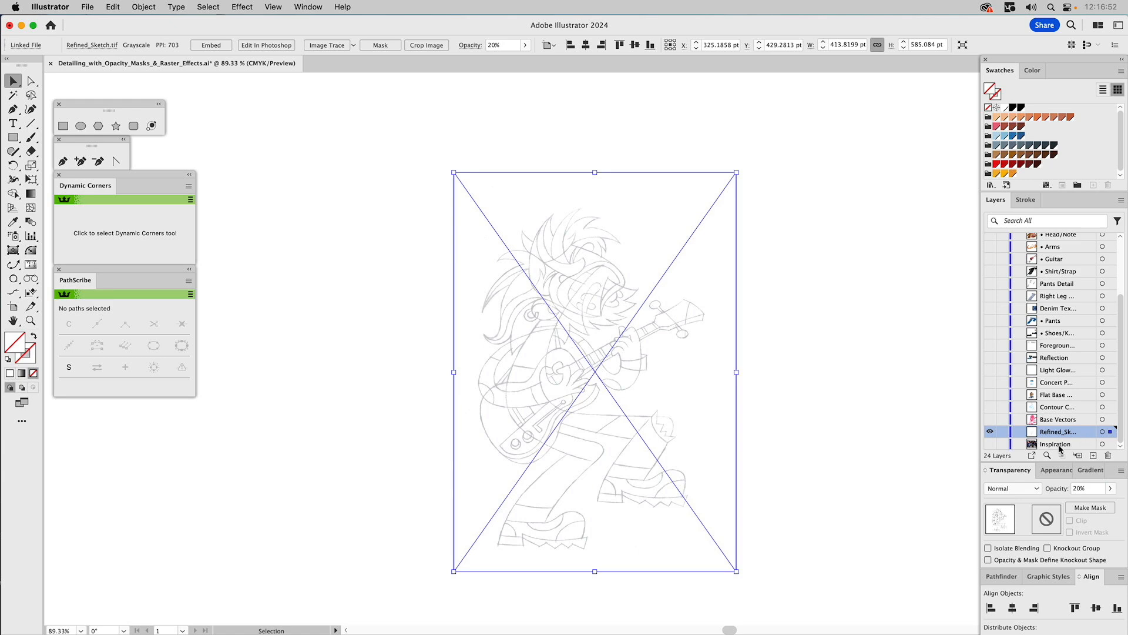
click(1002, 431)
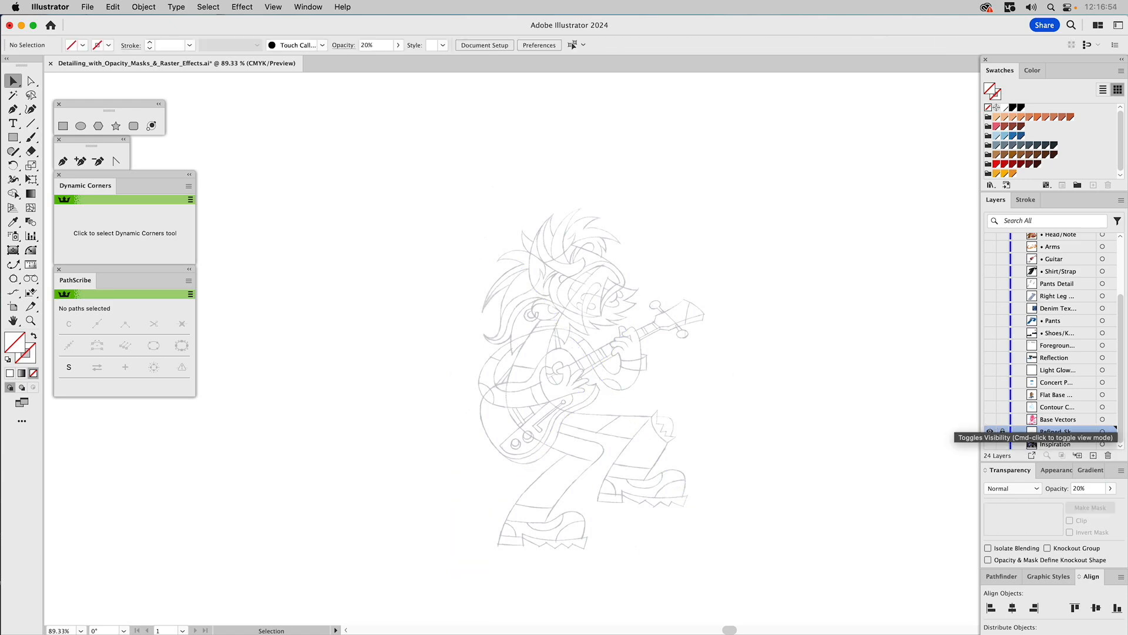
Show the Base Vectors layer over the faded sketch and review it with the contour arrows layer turned on and off
click(990, 419)
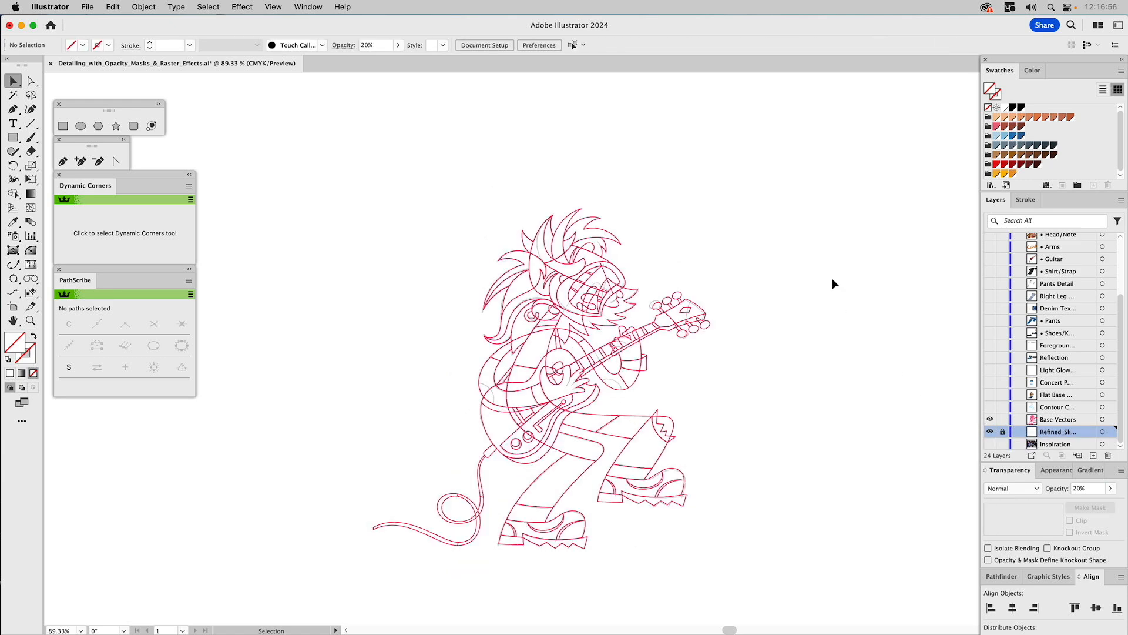
key(z)
mouse_move(364, 191)
mouse_down()
mouse_move(498, 378)
mouse_move(726, 557)
mouse_move(741, 586)
mouse_up()
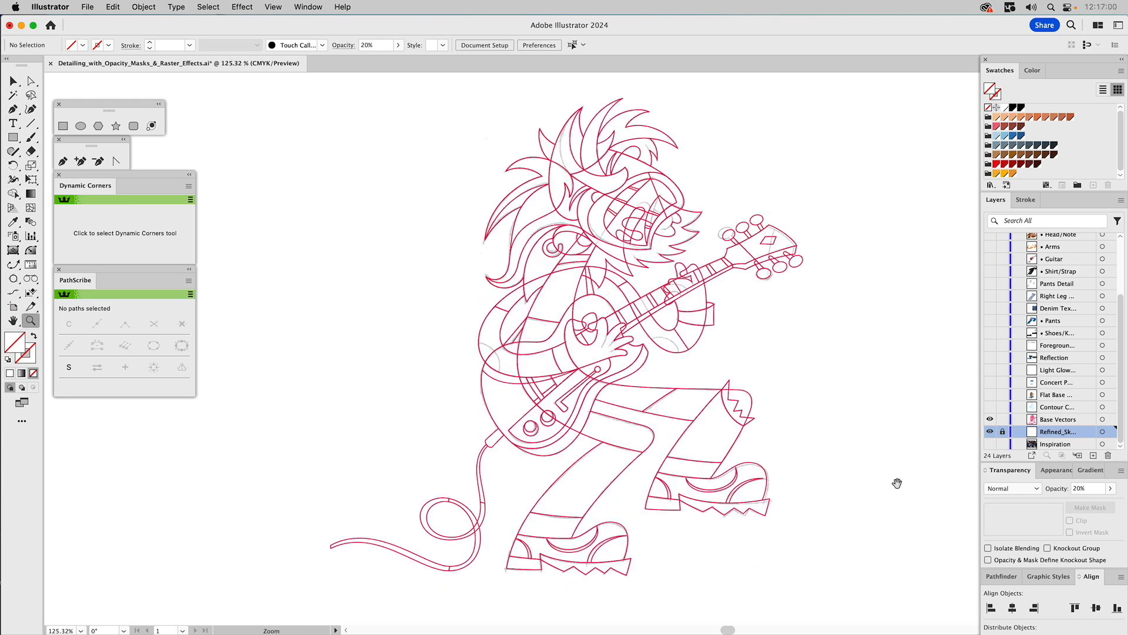
key(v)
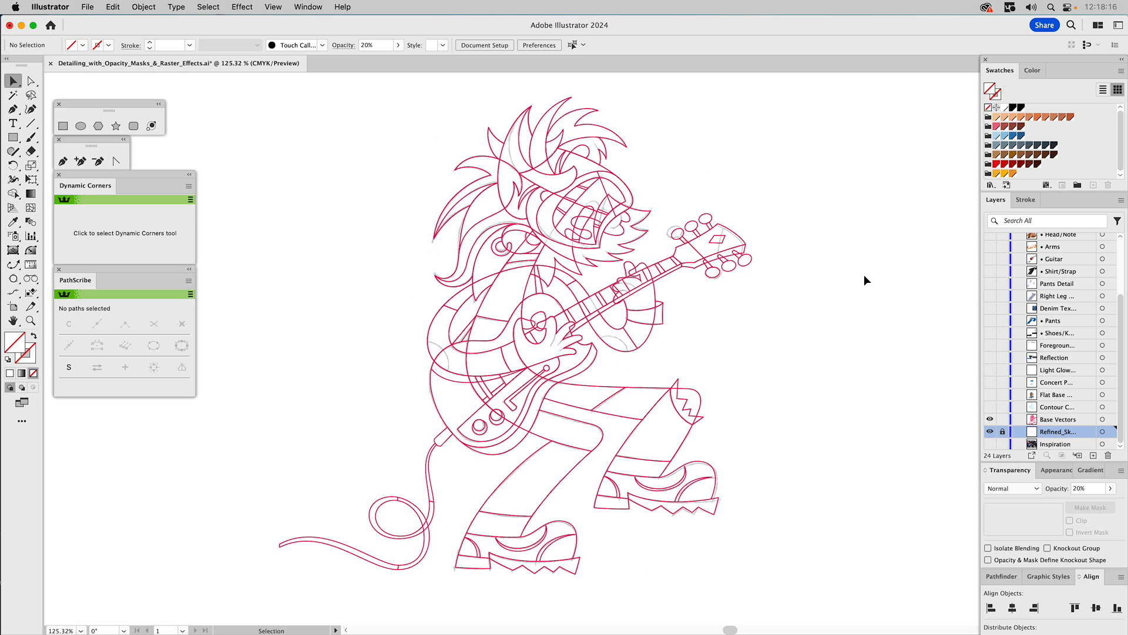
click(989, 407)
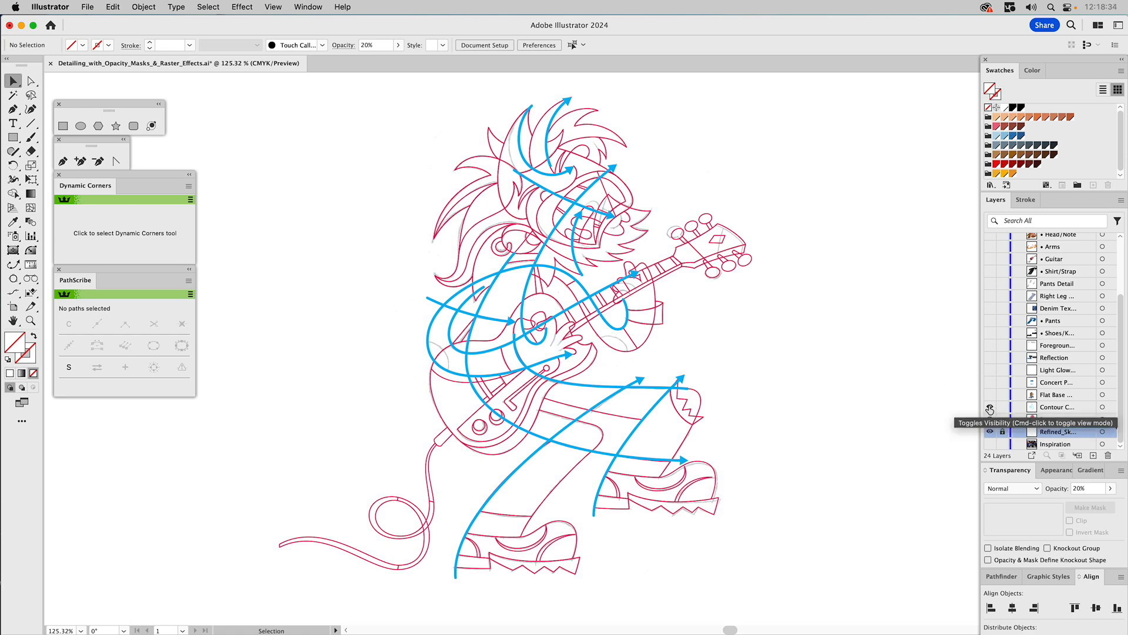
click(990, 407)
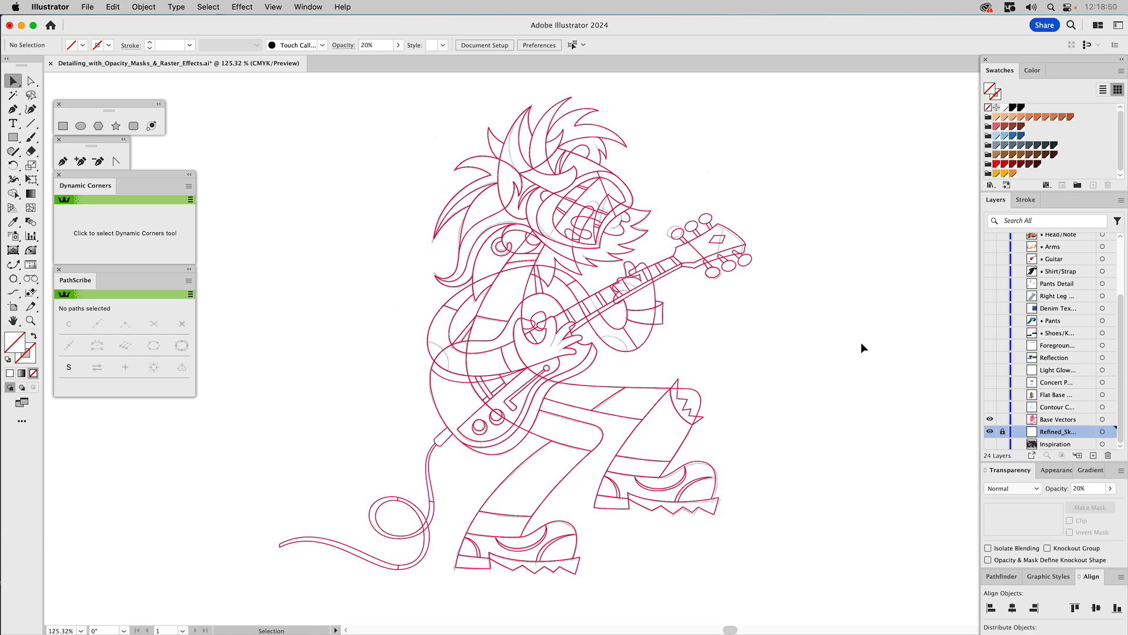
Show the flat base artwork layer and hide the Base Vectors and refined sketch layers
click(991, 394)
click(990, 419)
click(990, 431)
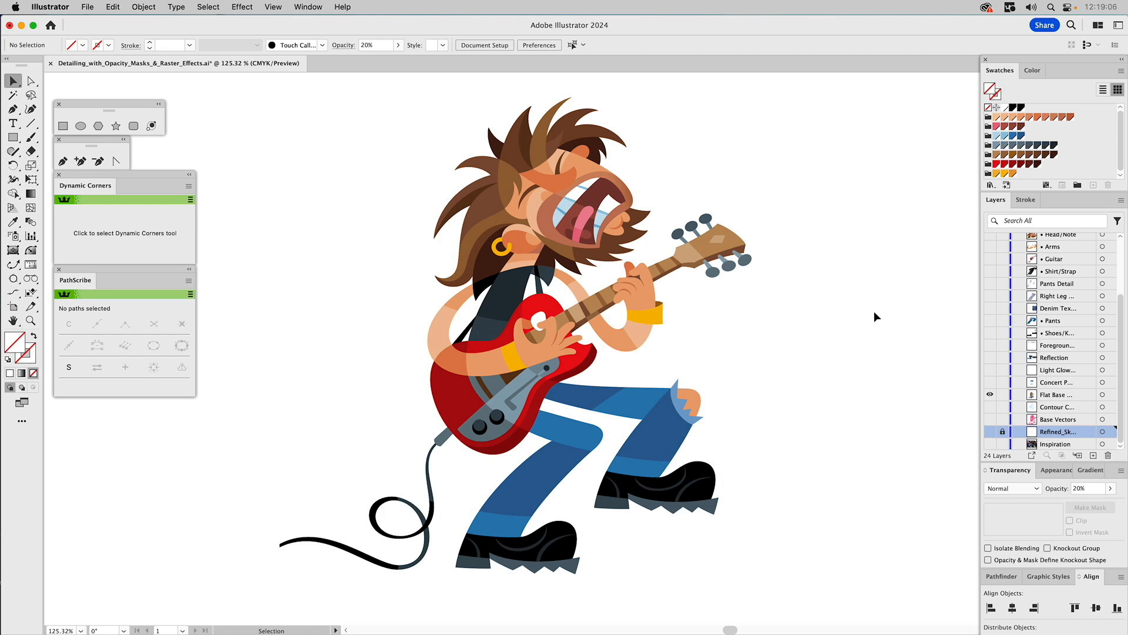
Compare the flat head with its detailed version by toggling the Head/Note layer, leaving that layer shown
scroll(987, 262, up, 2)
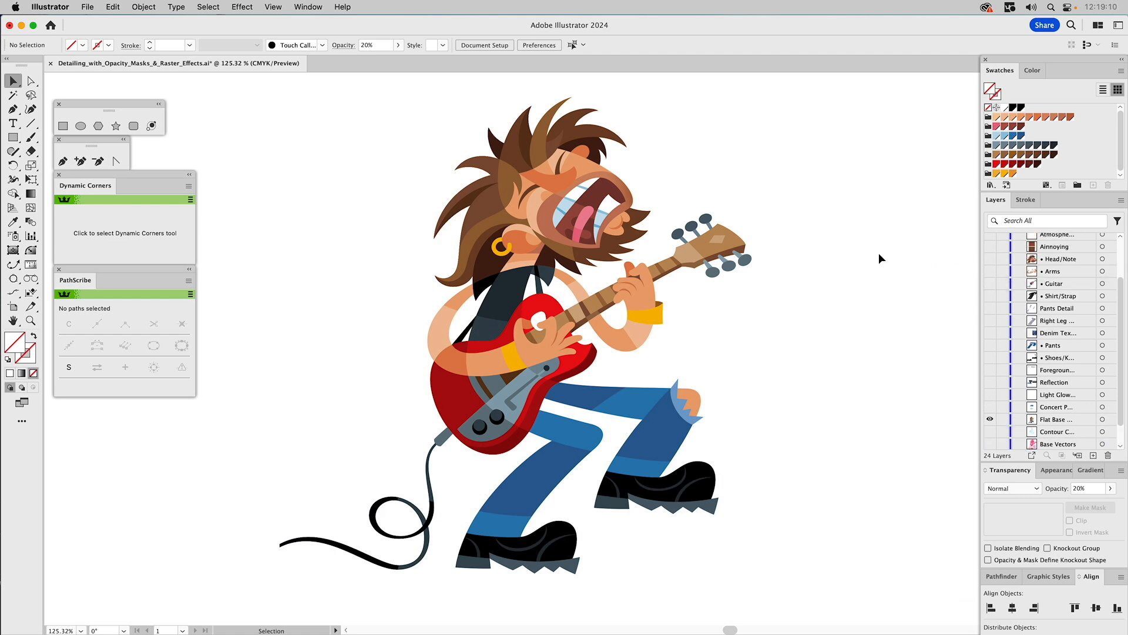
key(z)
drag(414, 95, 671, 262)
drag(755, 395, 720, 388)
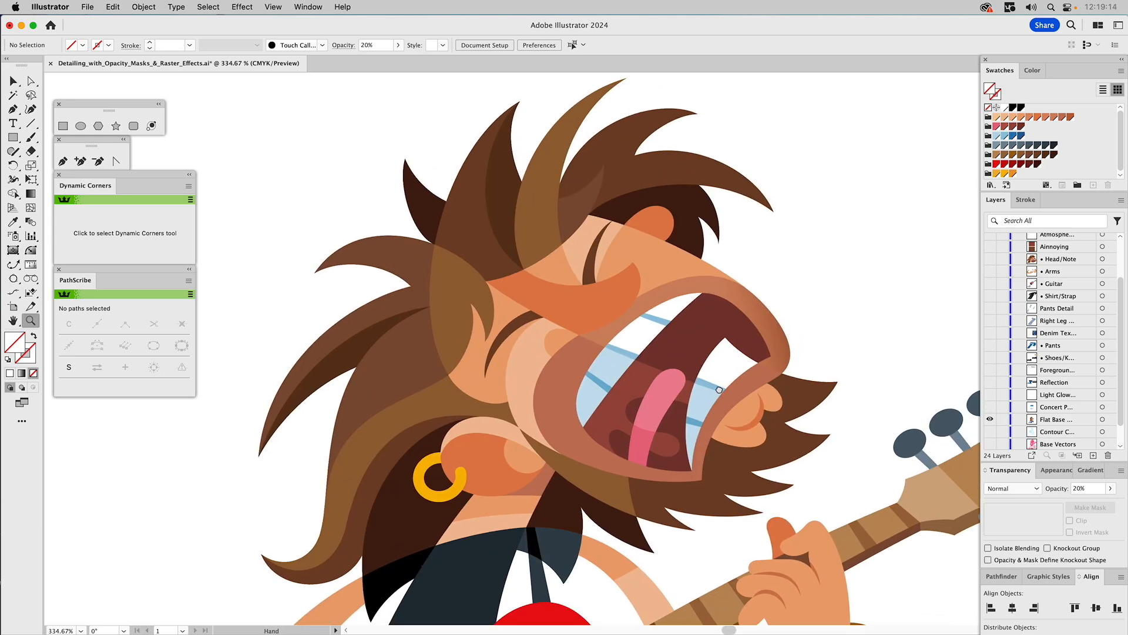
key(v)
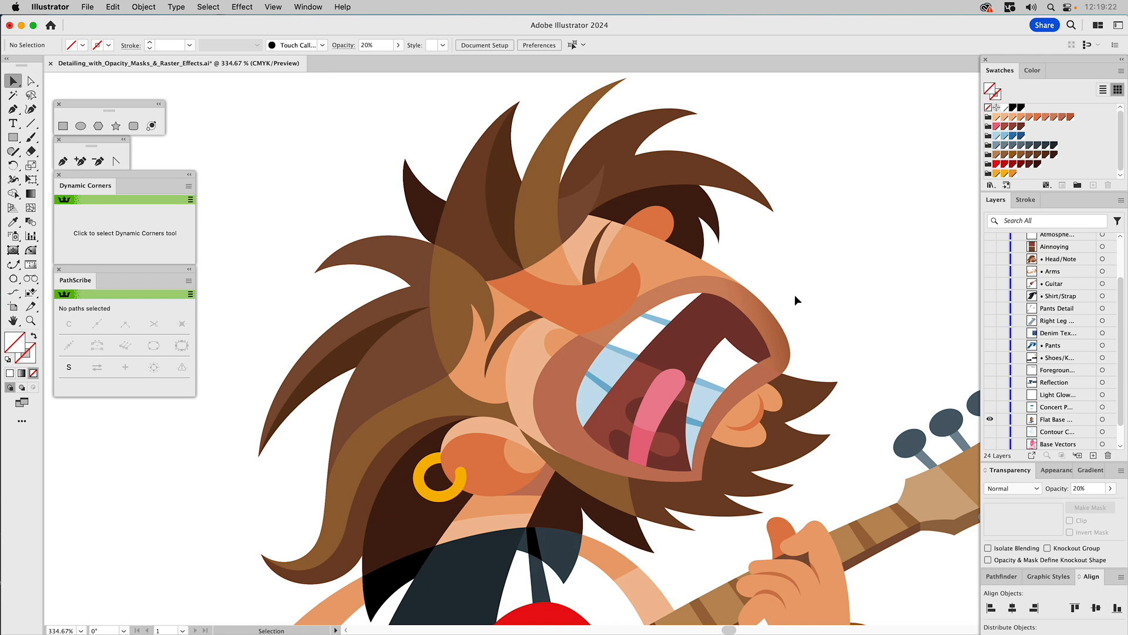
click(991, 259)
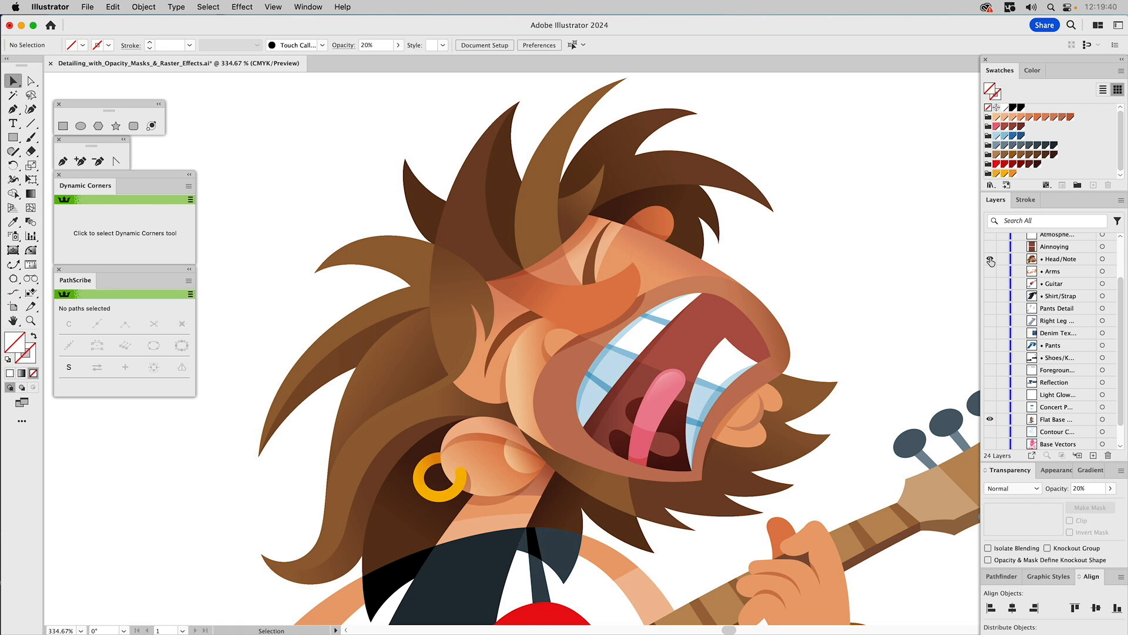
click(990, 259)
click(989, 260)
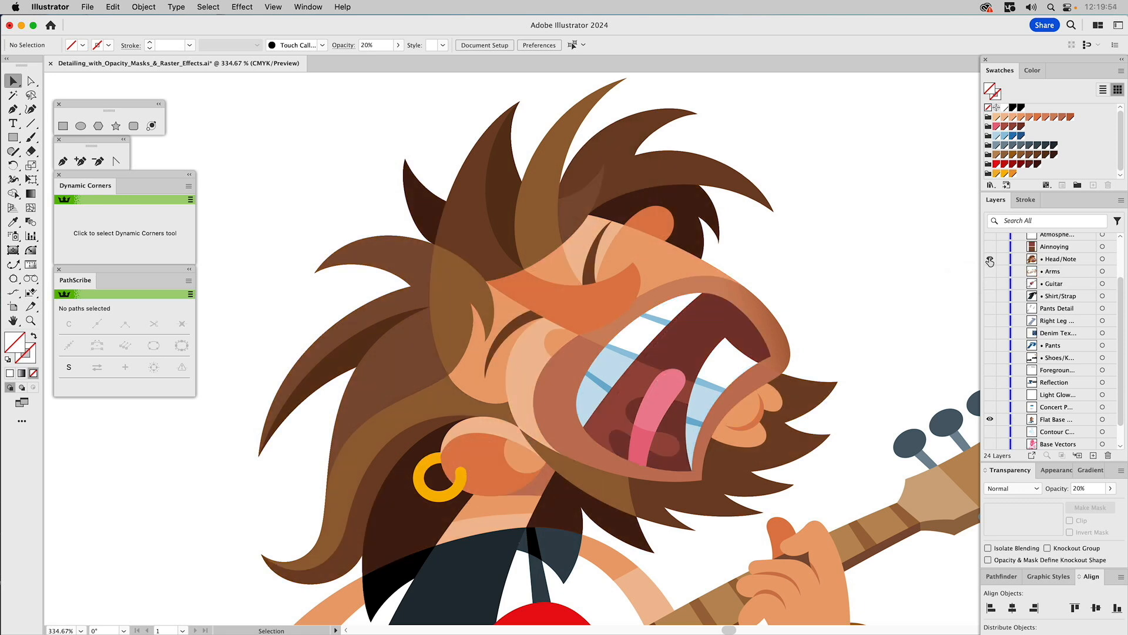
click(989, 260)
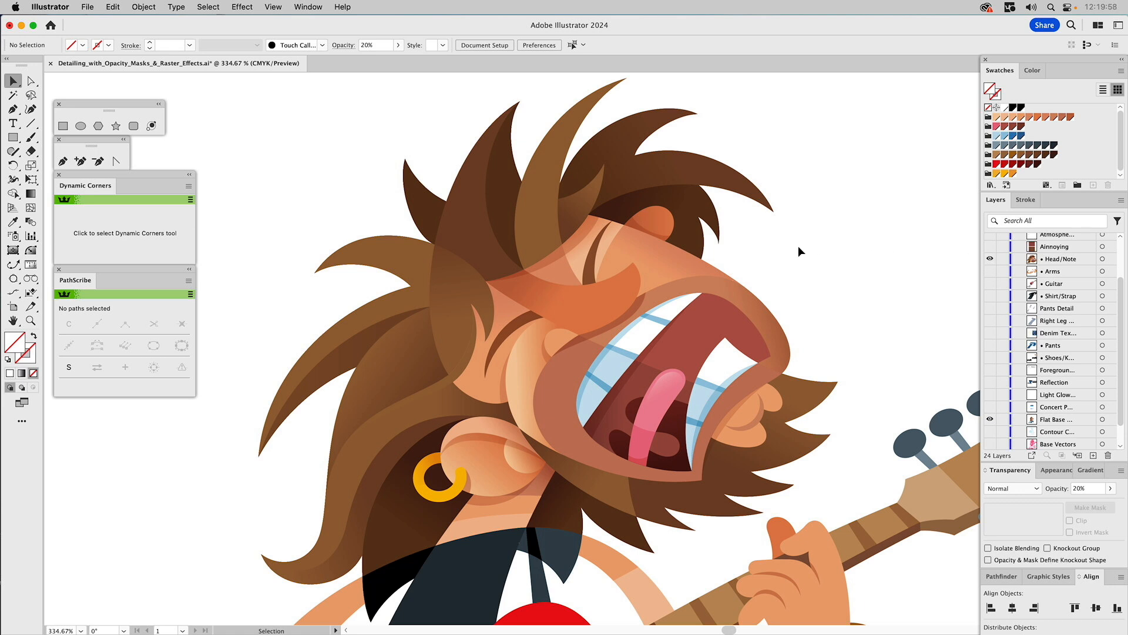
Check the blending mode and opacity of the shadow shape along the forehead hairline
click(584, 244)
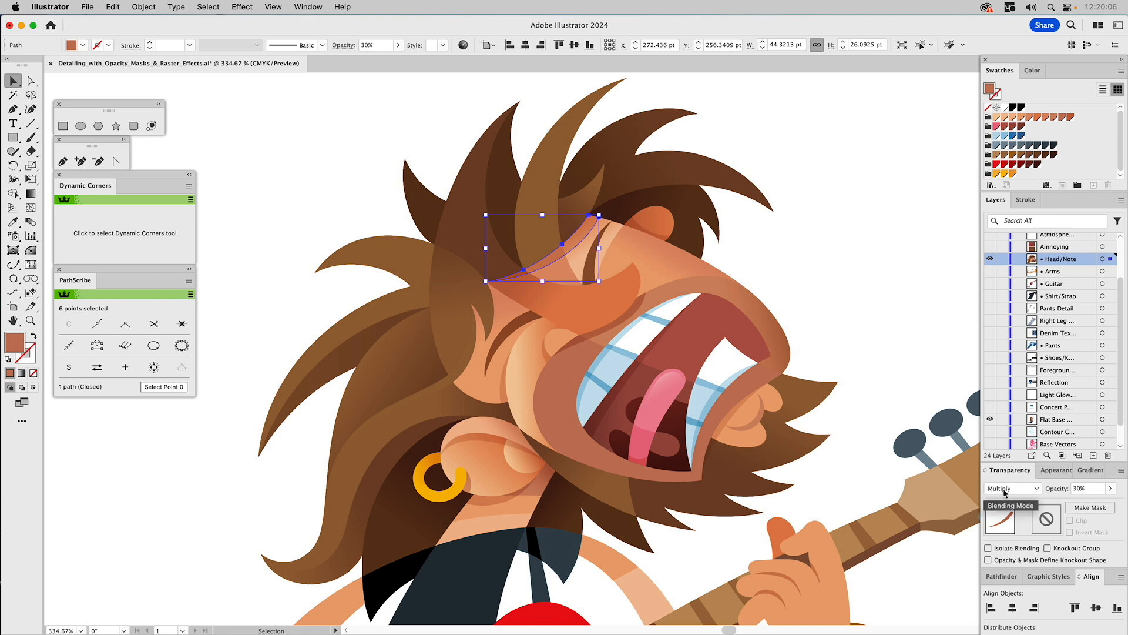
click(885, 281)
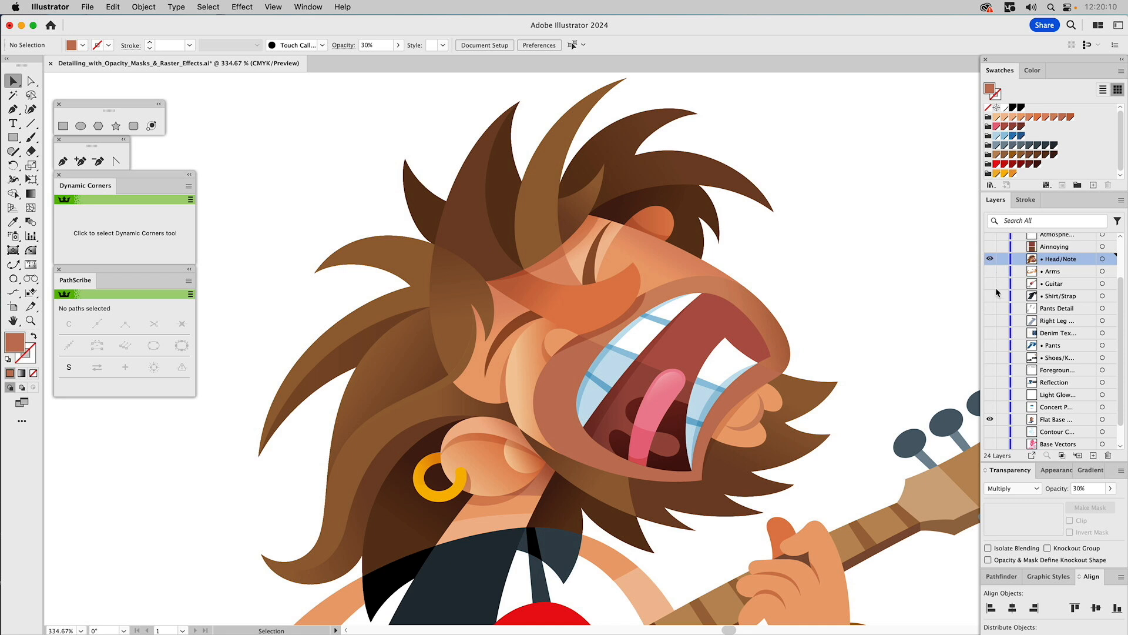
Hide the flat base layer and show the shoes, Pants, Shirt/Strap, Guitar and Arms layers
click(989, 420)
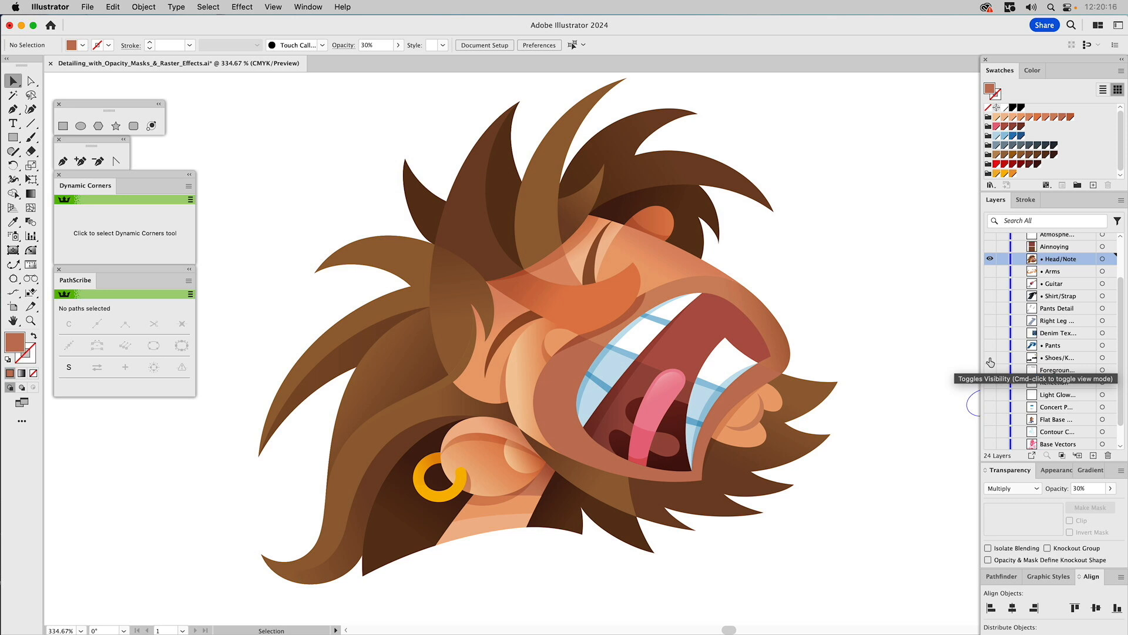
drag(990, 358, 990, 345)
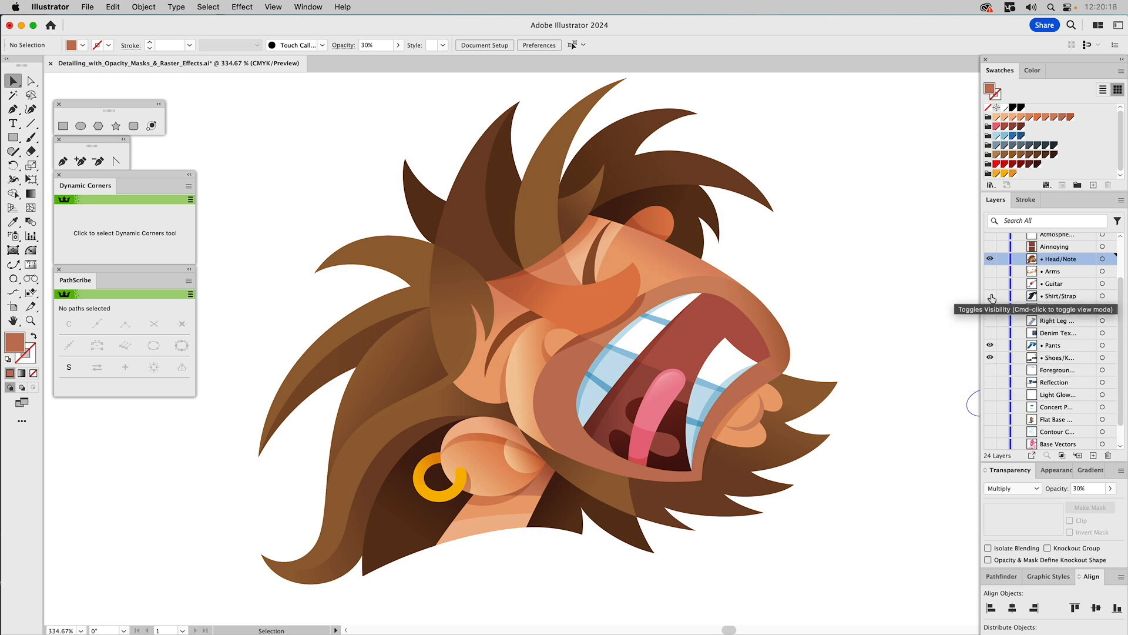
click(990, 296)
click(990, 283)
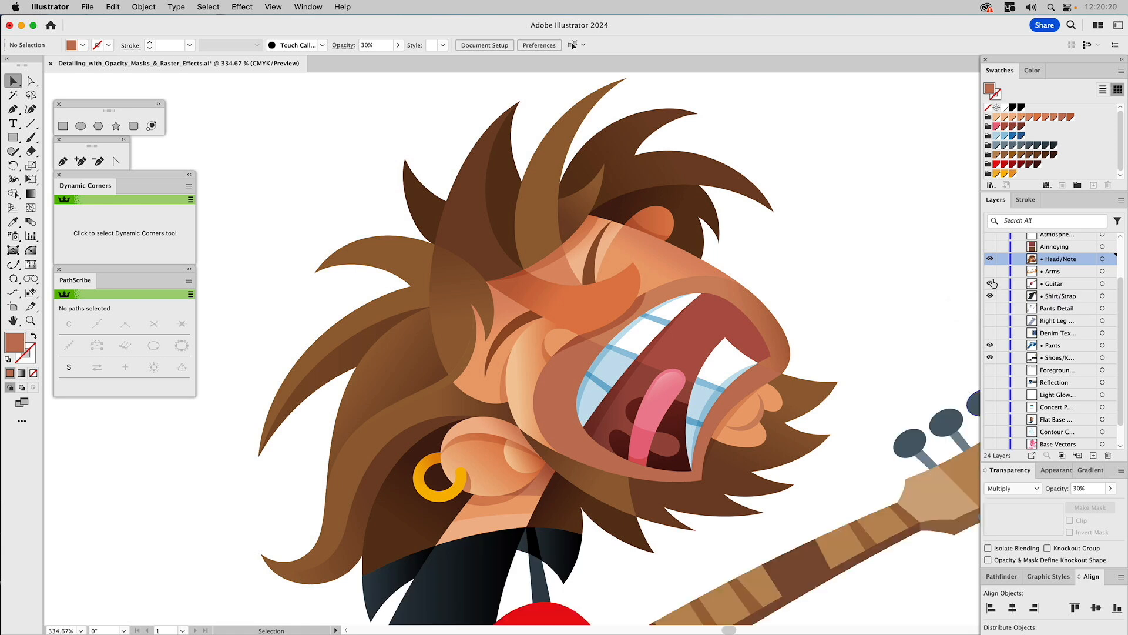
click(990, 271)
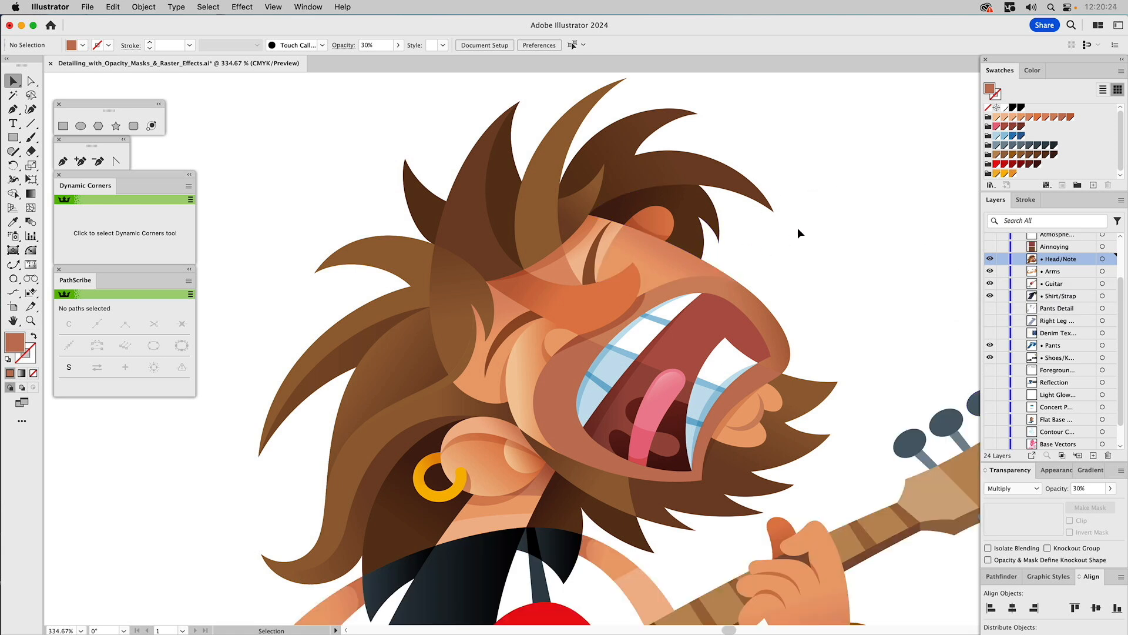
Show the Ainnoying layer and check which colour swatches its brown and dark red rectangles use
drag(824, 222, 739, 253)
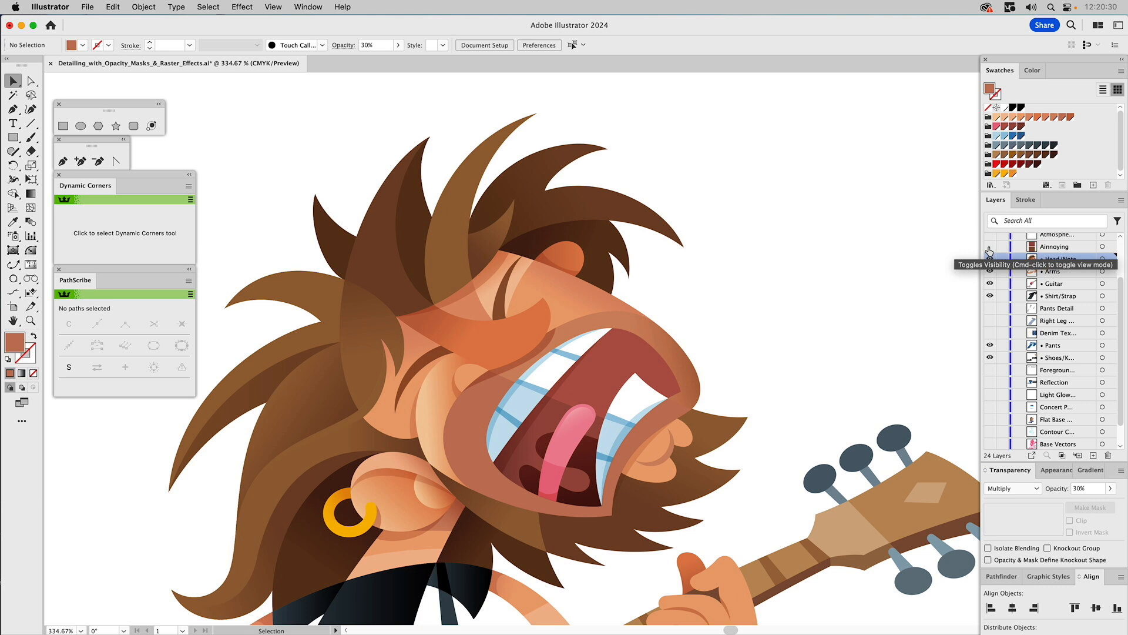
click(990, 247)
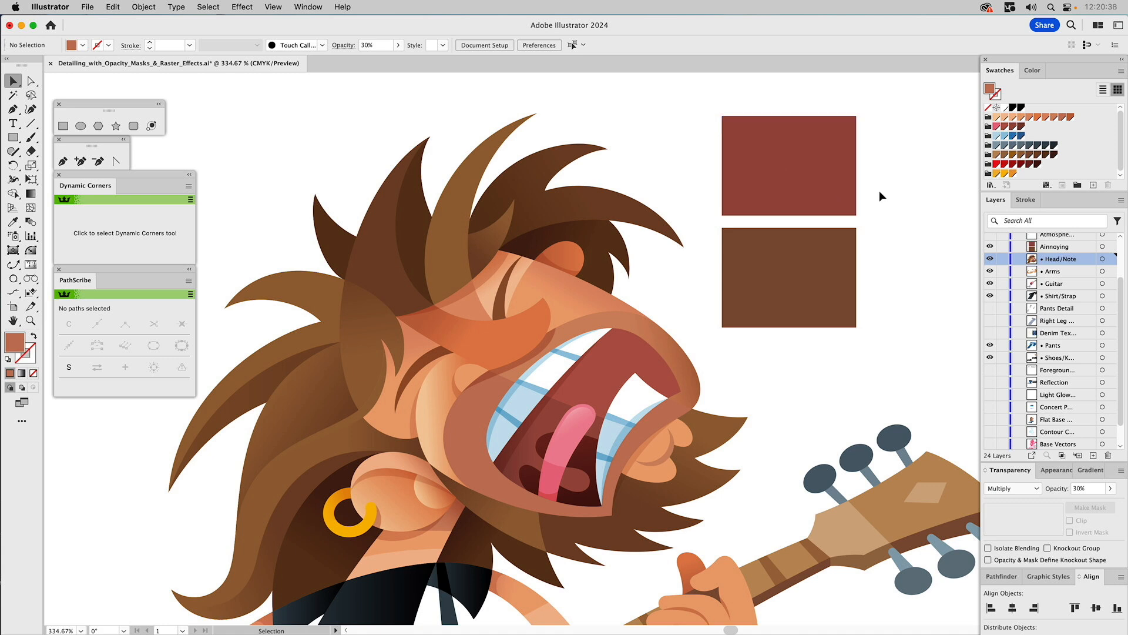
drag(908, 292, 919, 276)
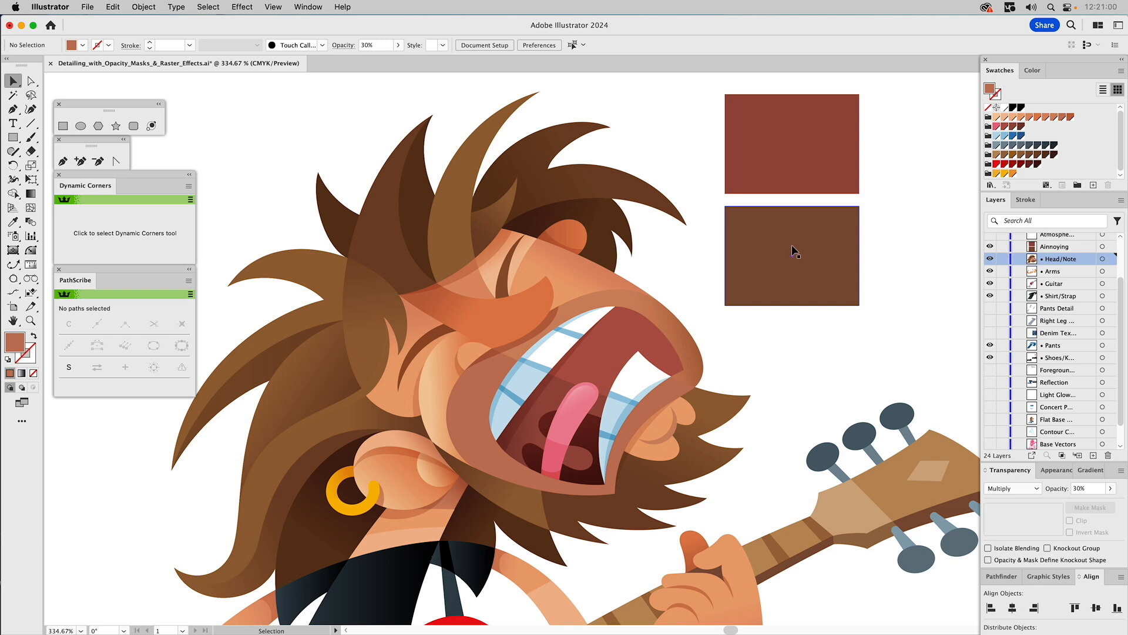
click(752, 231)
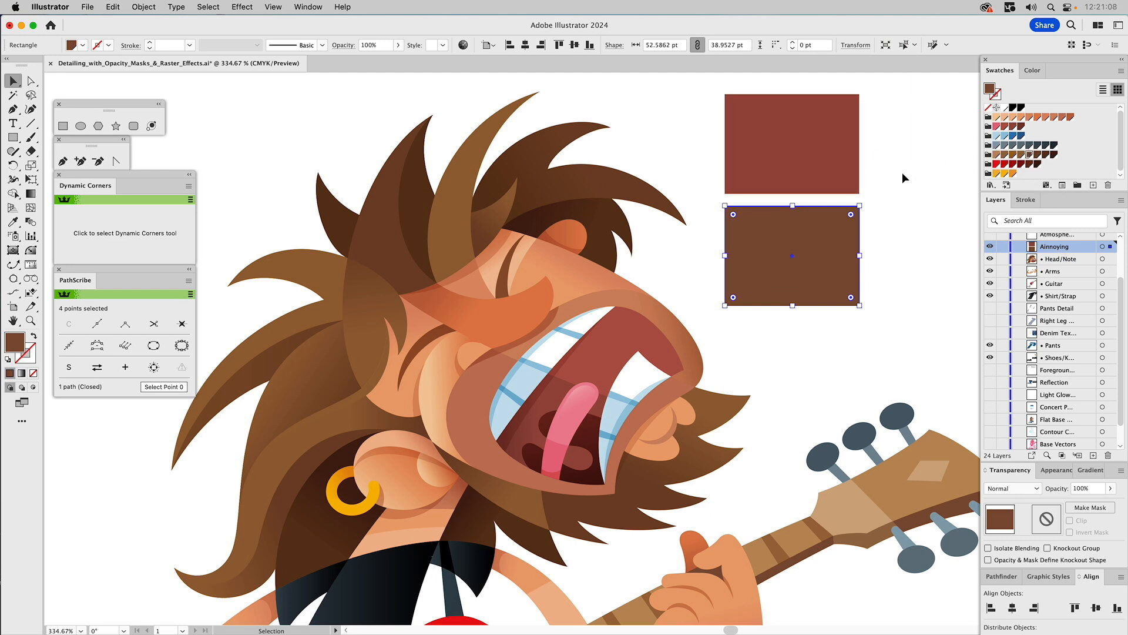
click(831, 150)
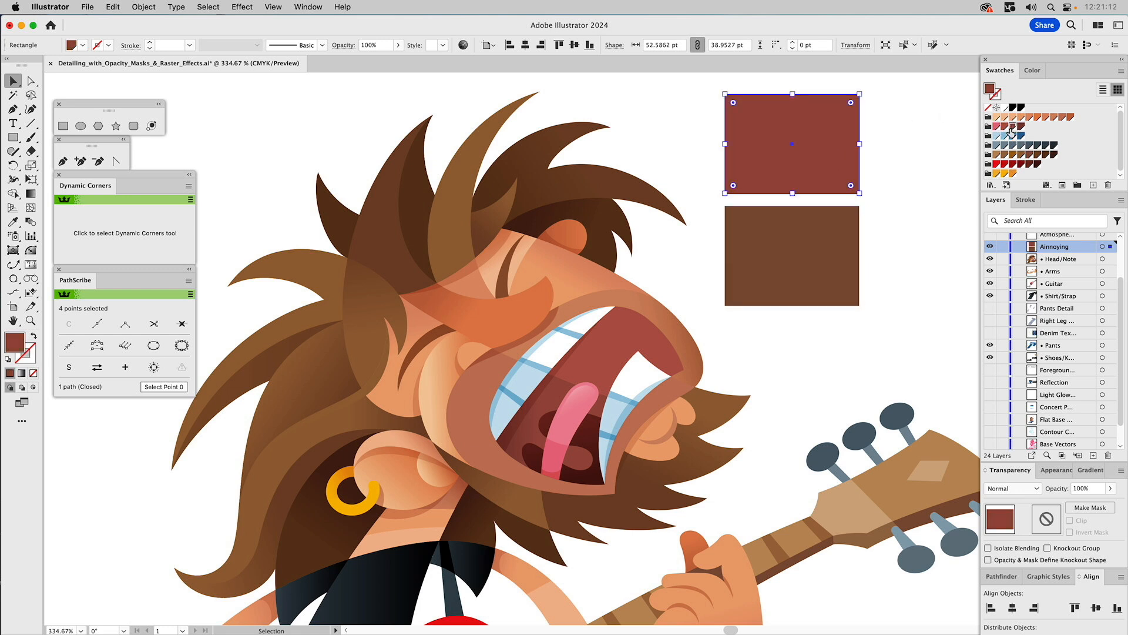
click(920, 128)
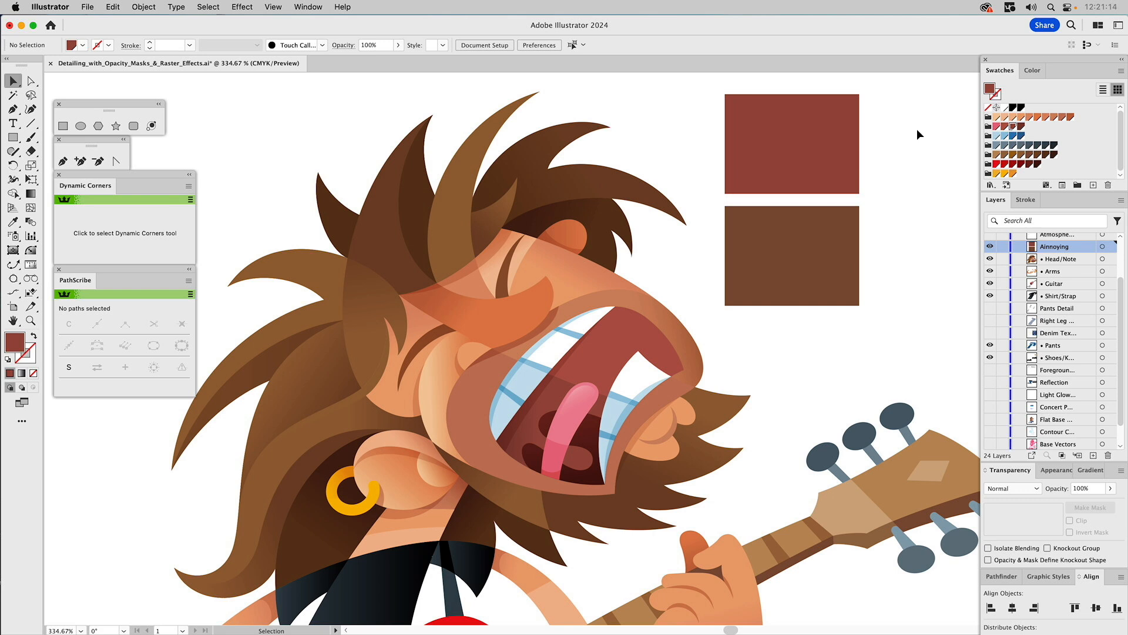
Examine the gradient on the orange nose shape between the closed eyes, including the colour values of both end stops
click(500, 316)
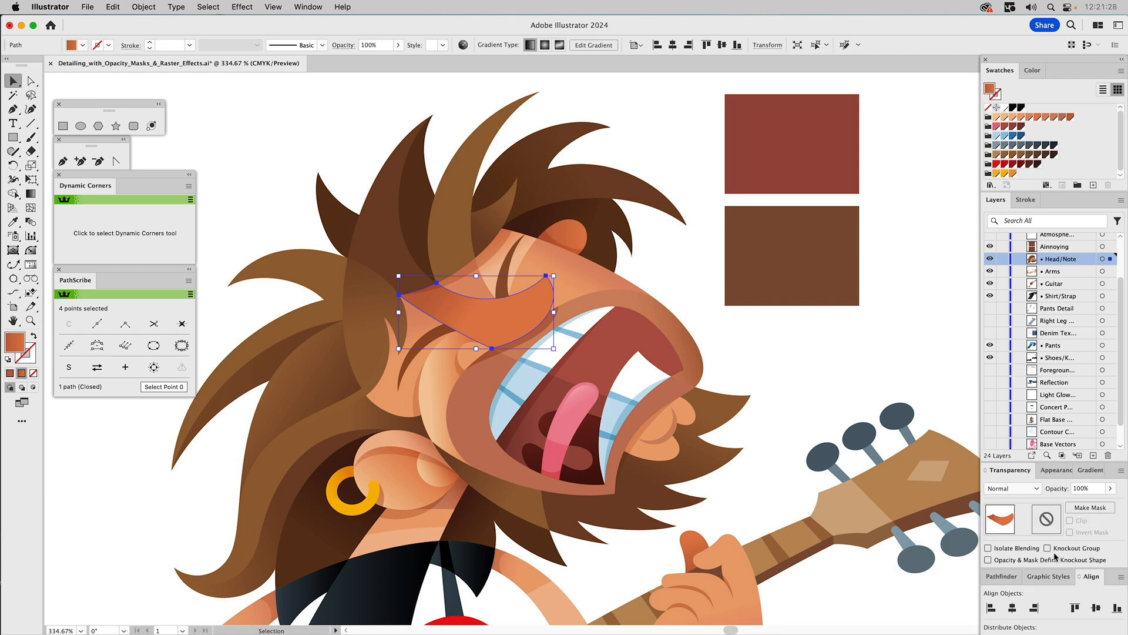
click(1086, 470)
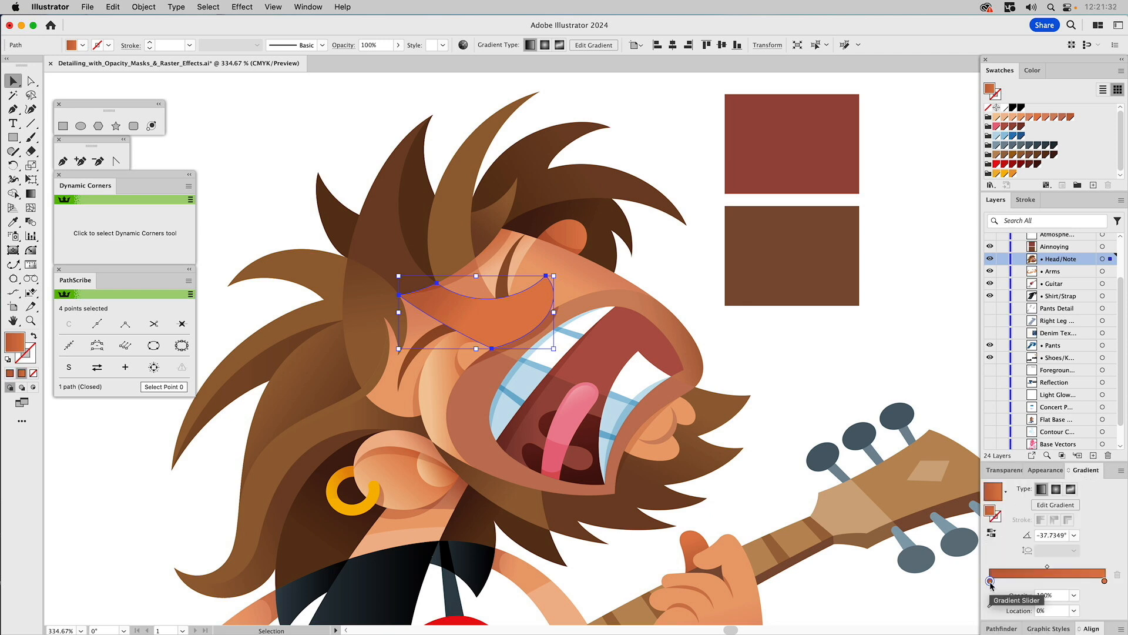
click(1105, 582)
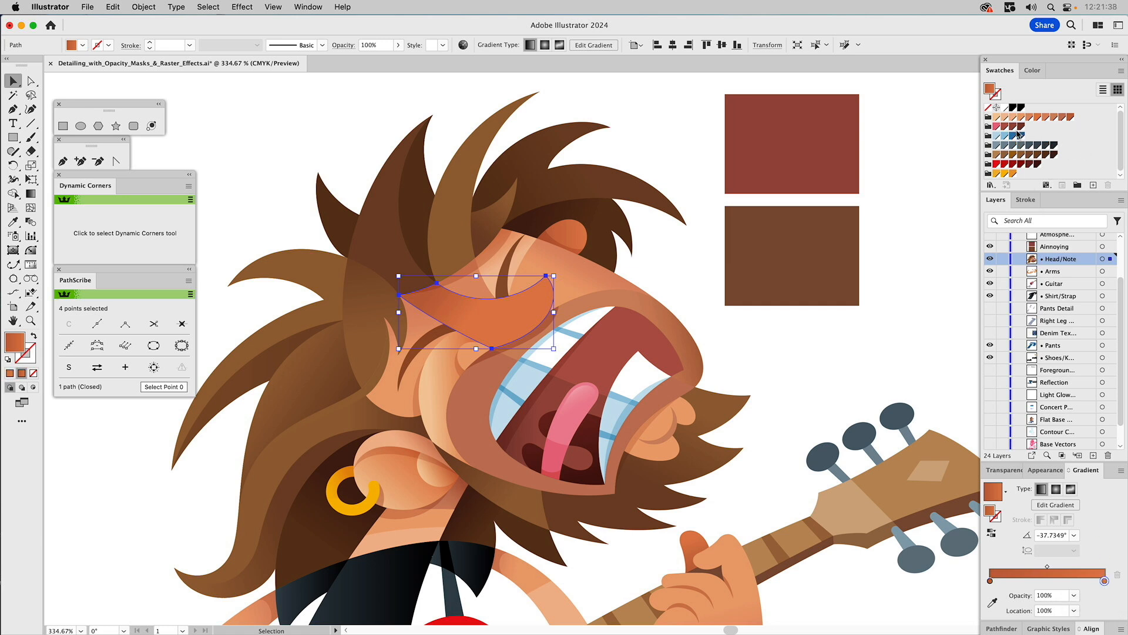
click(990, 582)
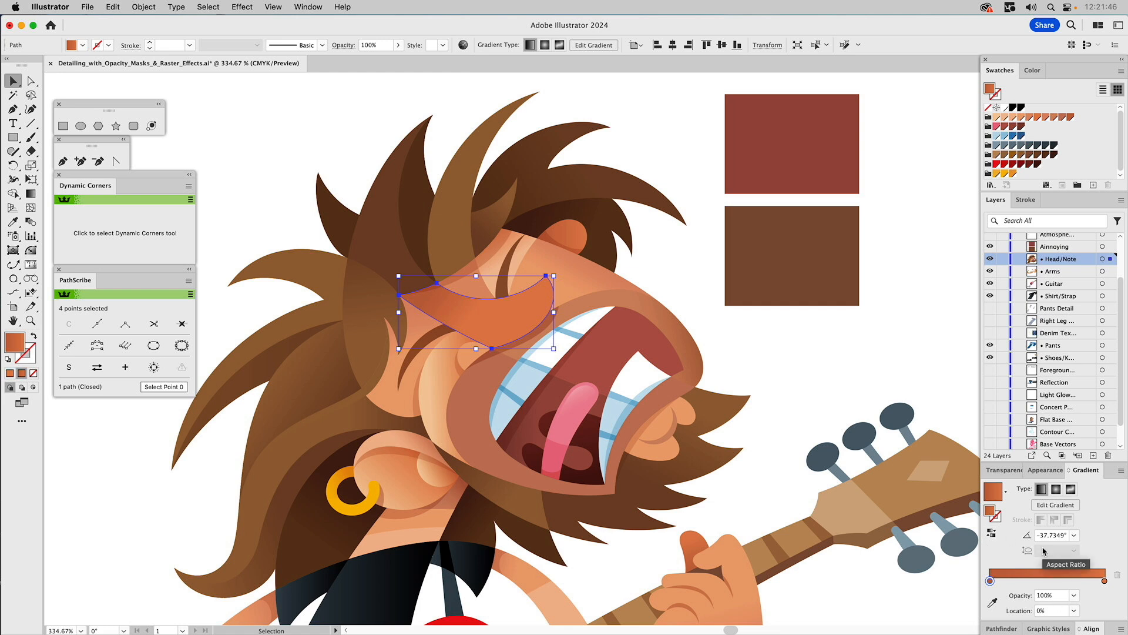
double_click(990, 582)
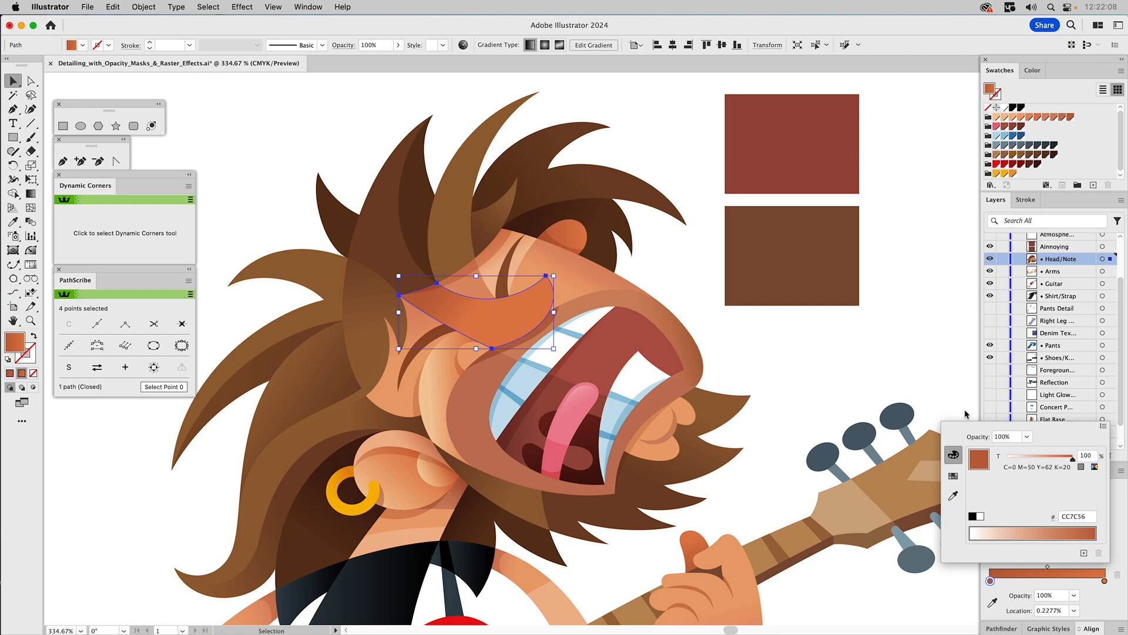
click(945, 400)
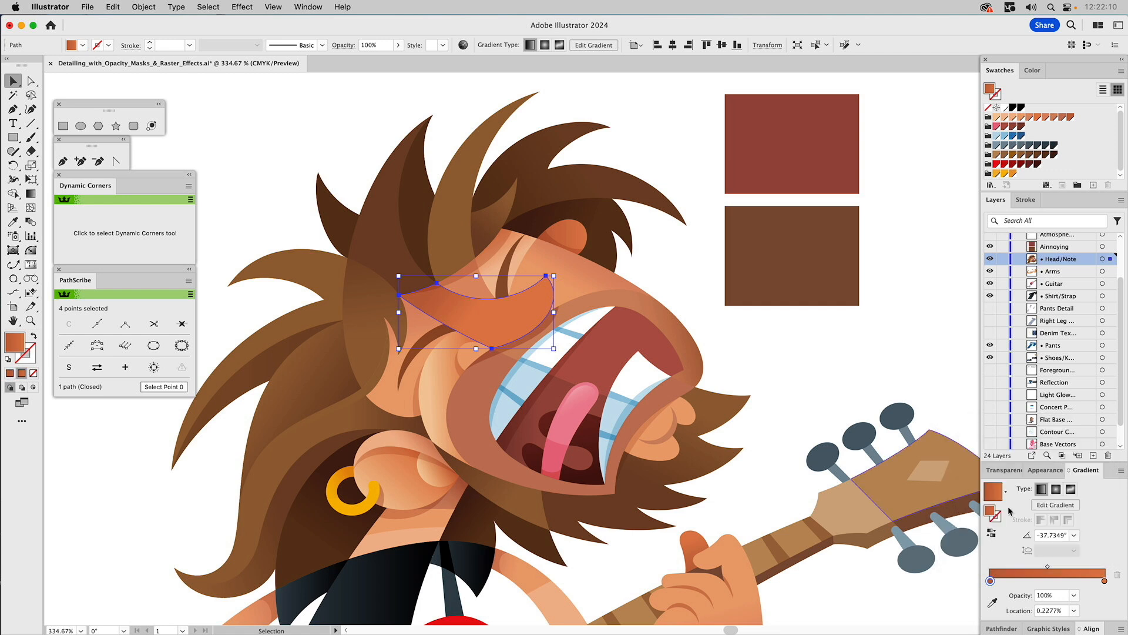
double_click(1104, 581)
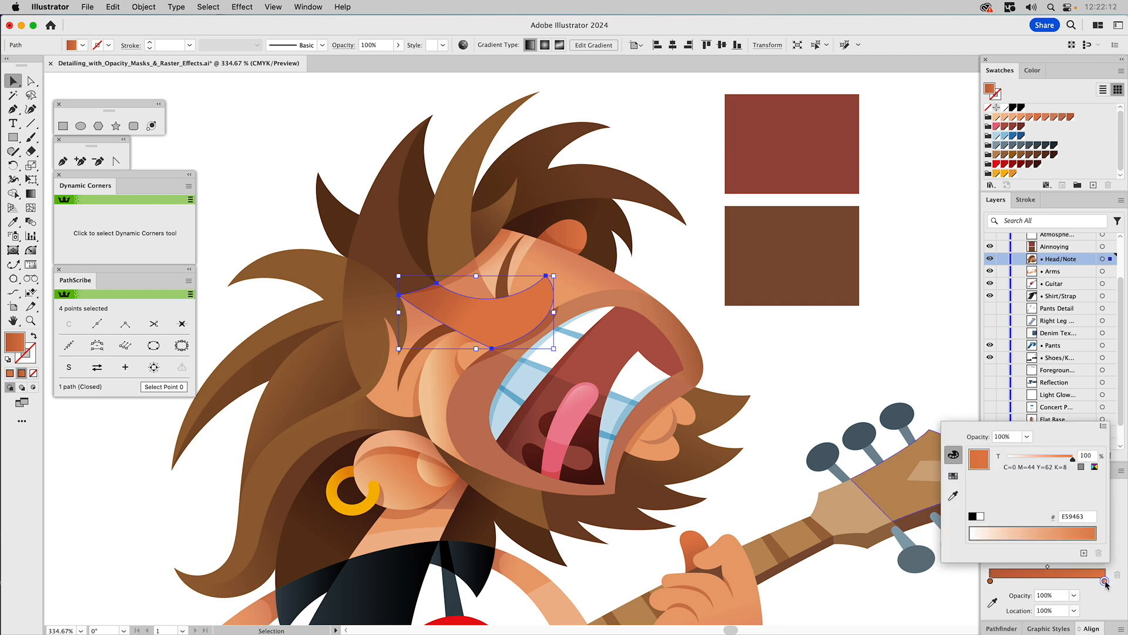
Compare the gradient fill of the orange nose shape with the flat swatch fill of the brown rectangle
click(946, 390)
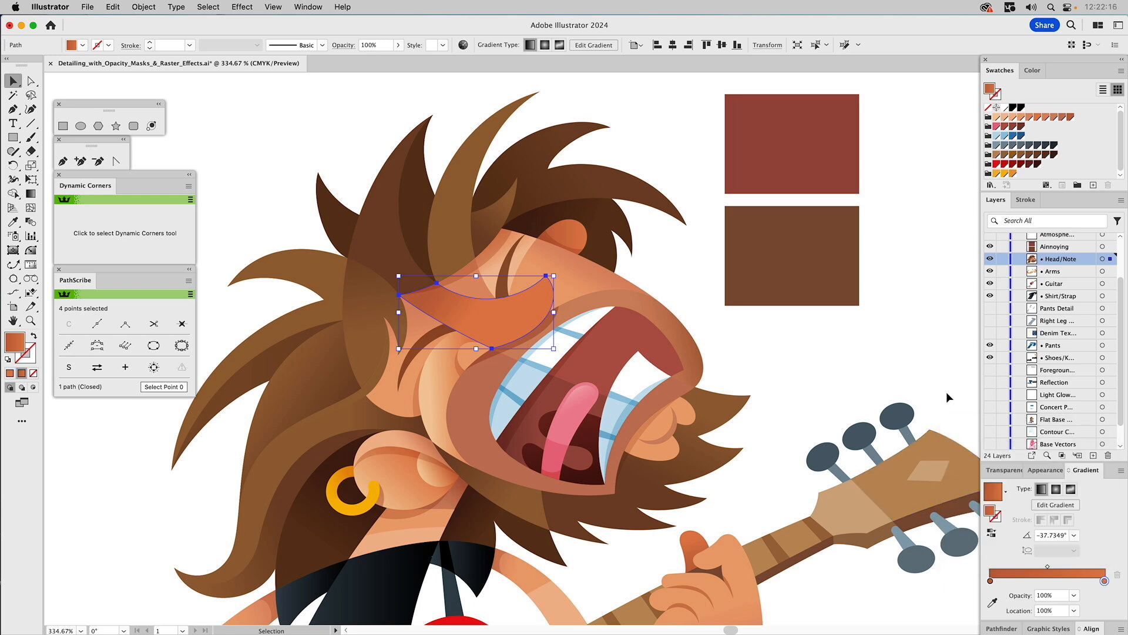
click(651, 125)
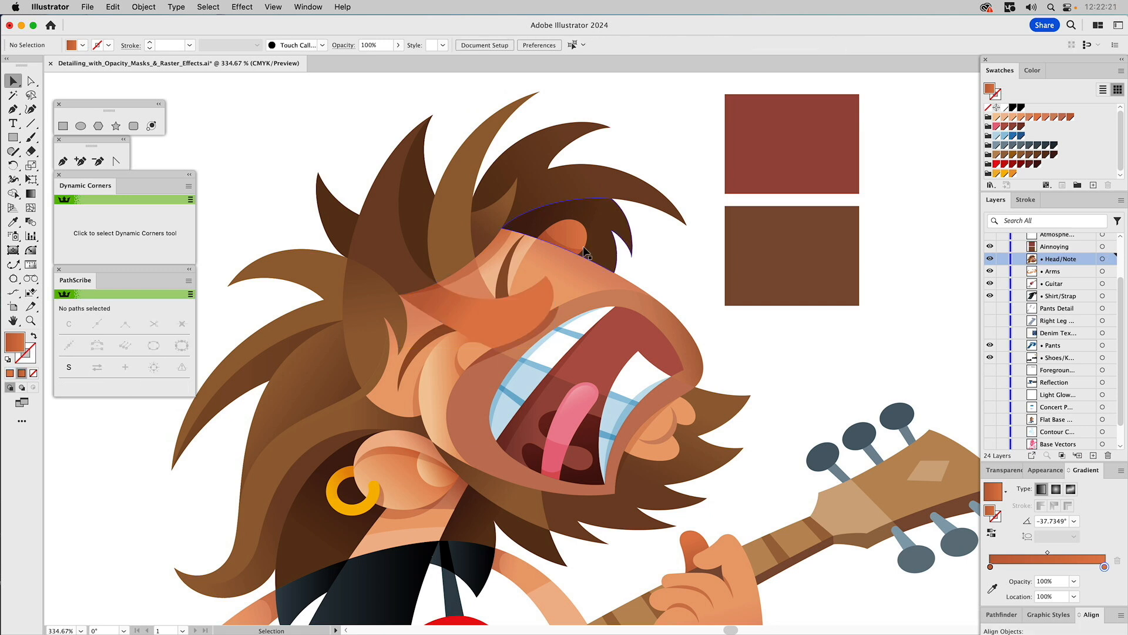
click(517, 322)
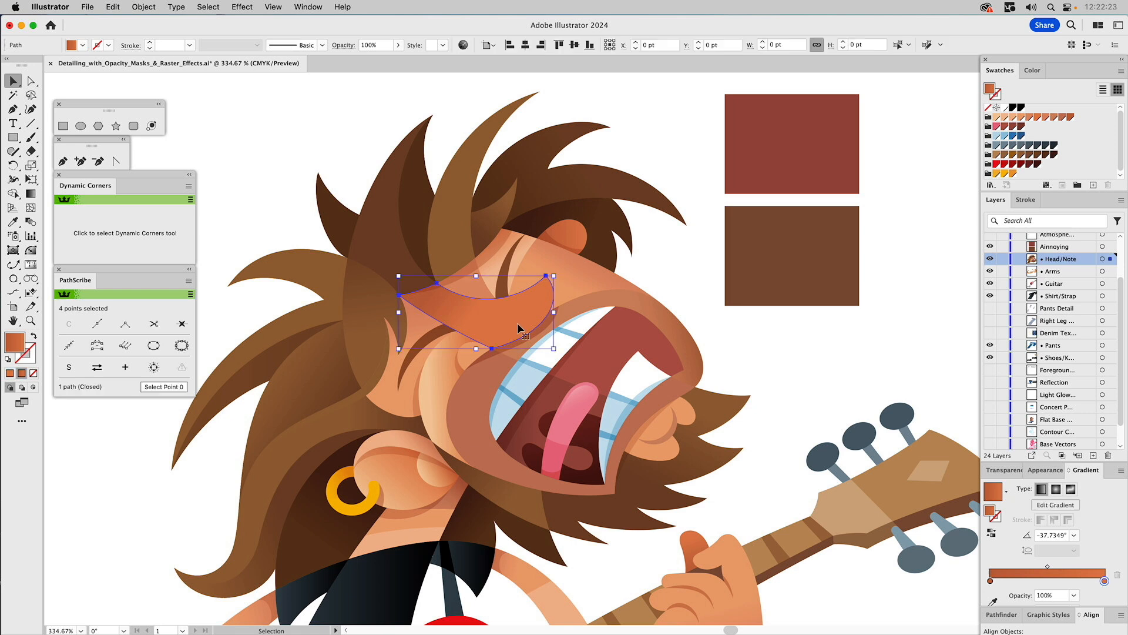
click(764, 254)
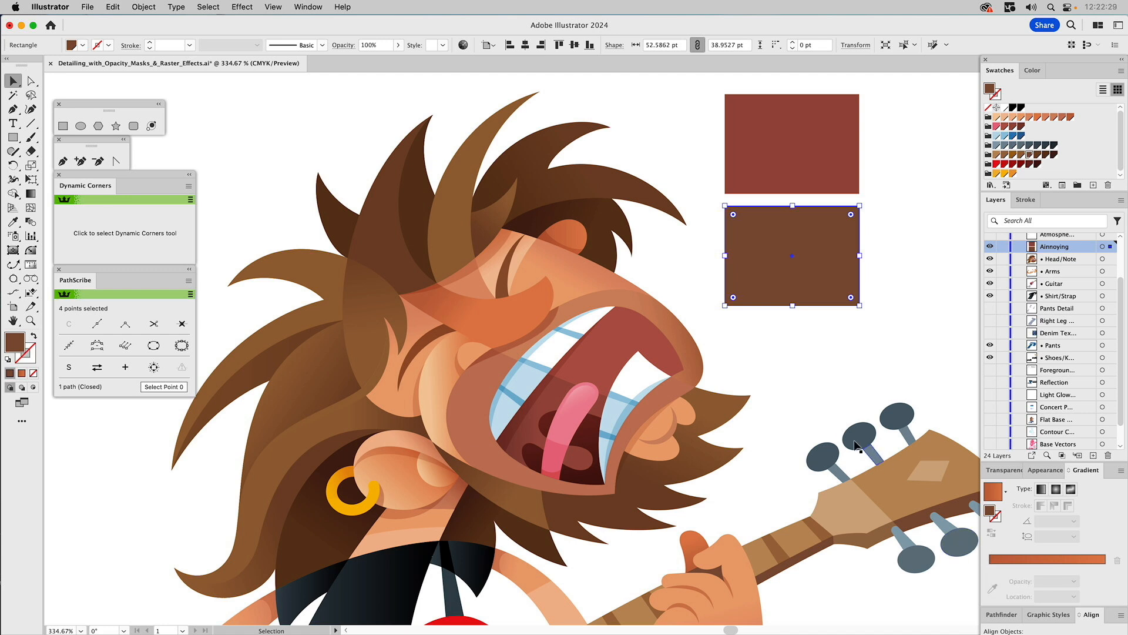
click(799, 357)
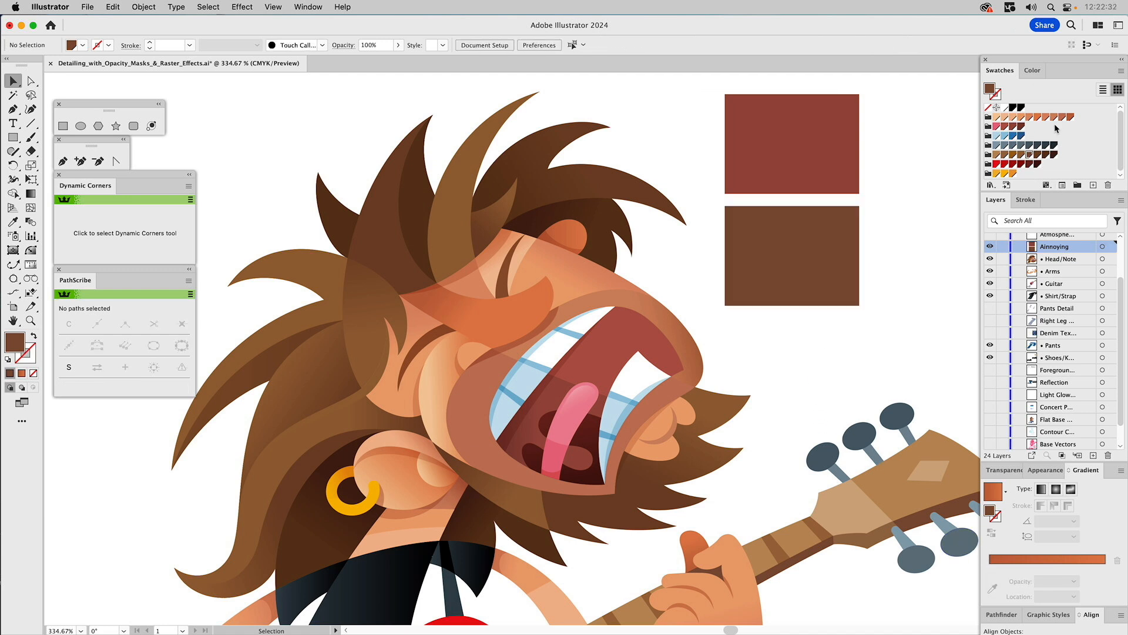
Inspect the nose shape's gradient with the Gradient tool, matching each end stop to its skin-tone swatch
click(502, 316)
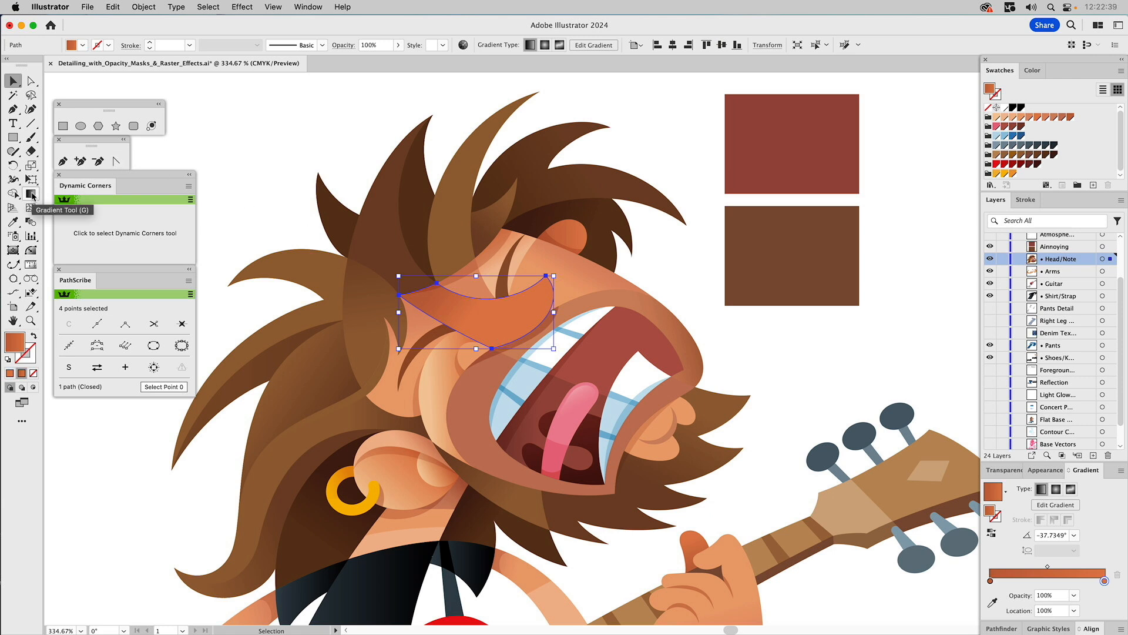
click(32, 195)
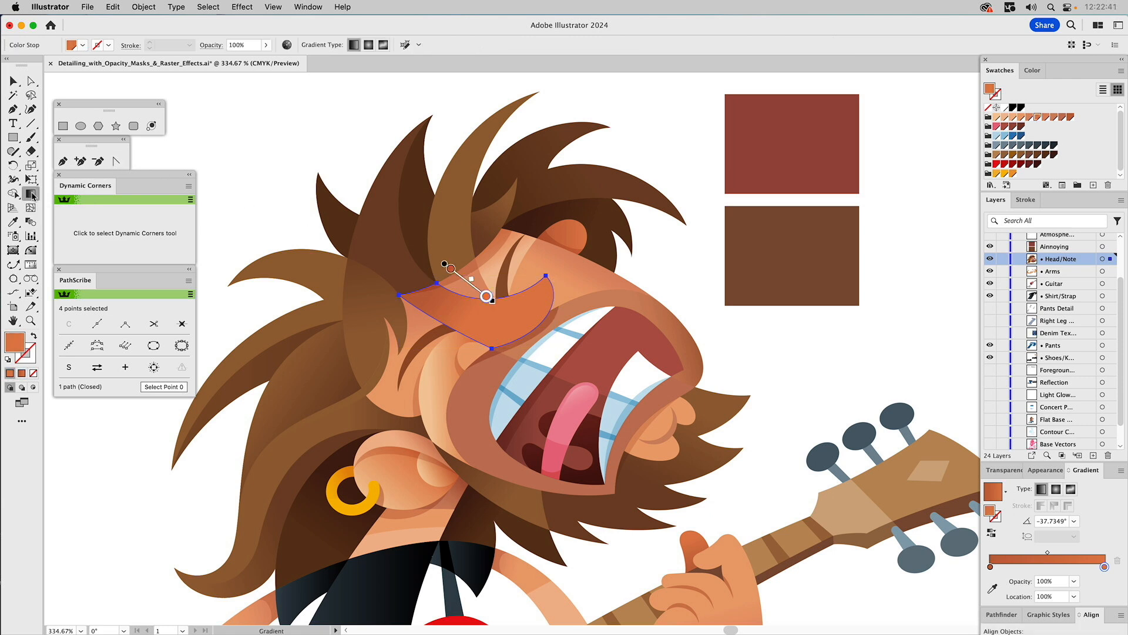
click(450, 269)
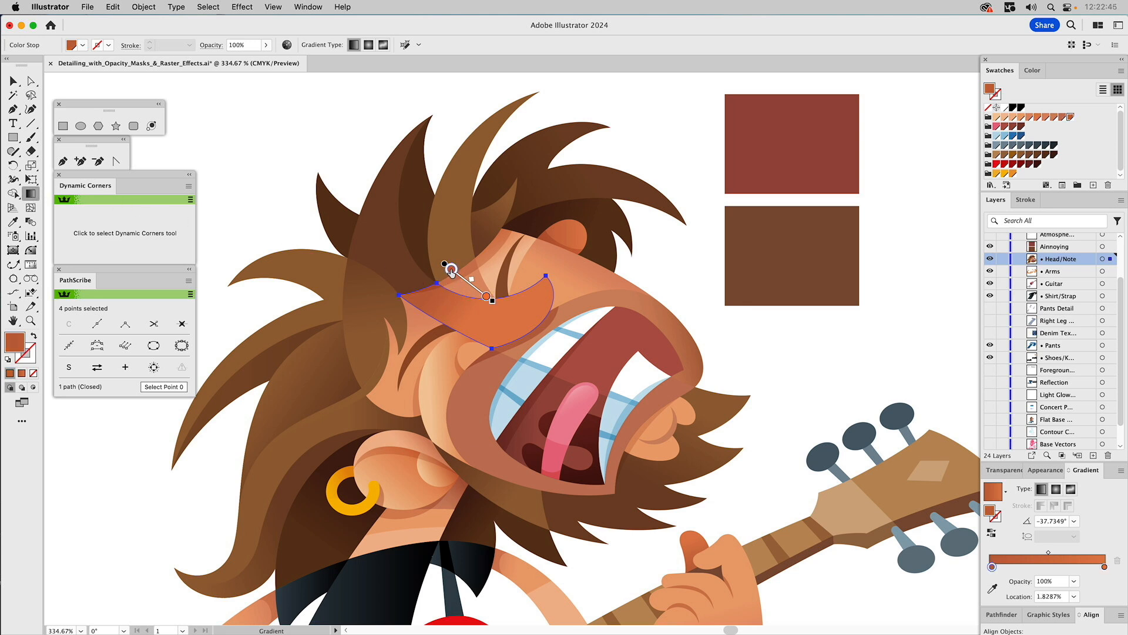
drag(451, 270, 449, 269)
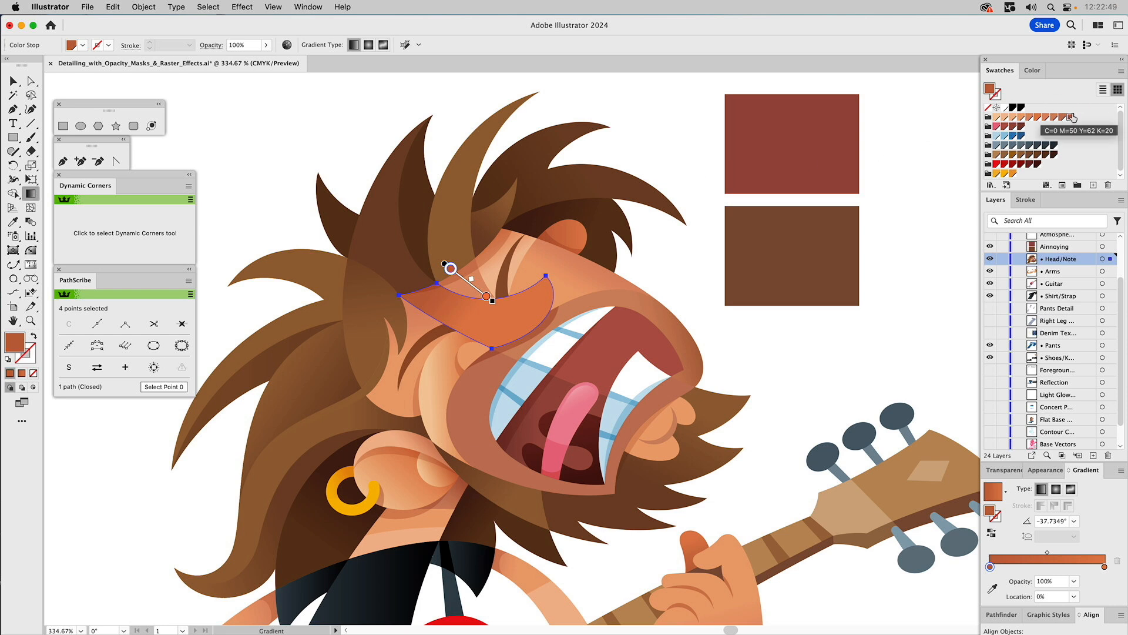
click(486, 297)
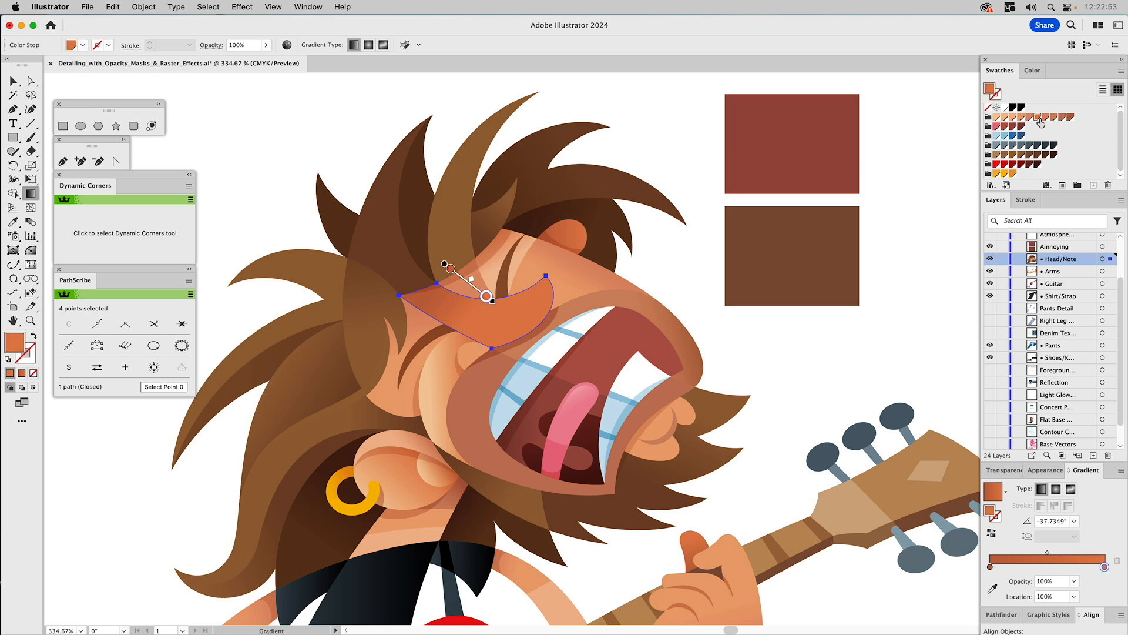
click(991, 567)
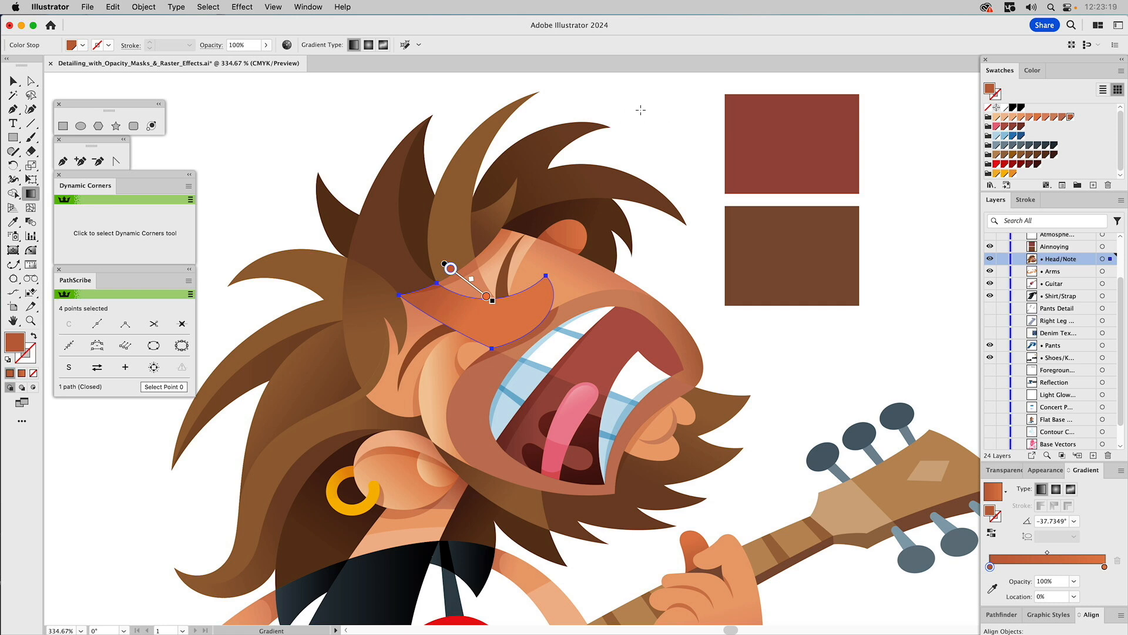
Deselect the nose shape, return to the Selection tool and hide the Ainnoying layer
key(super+shift+a)
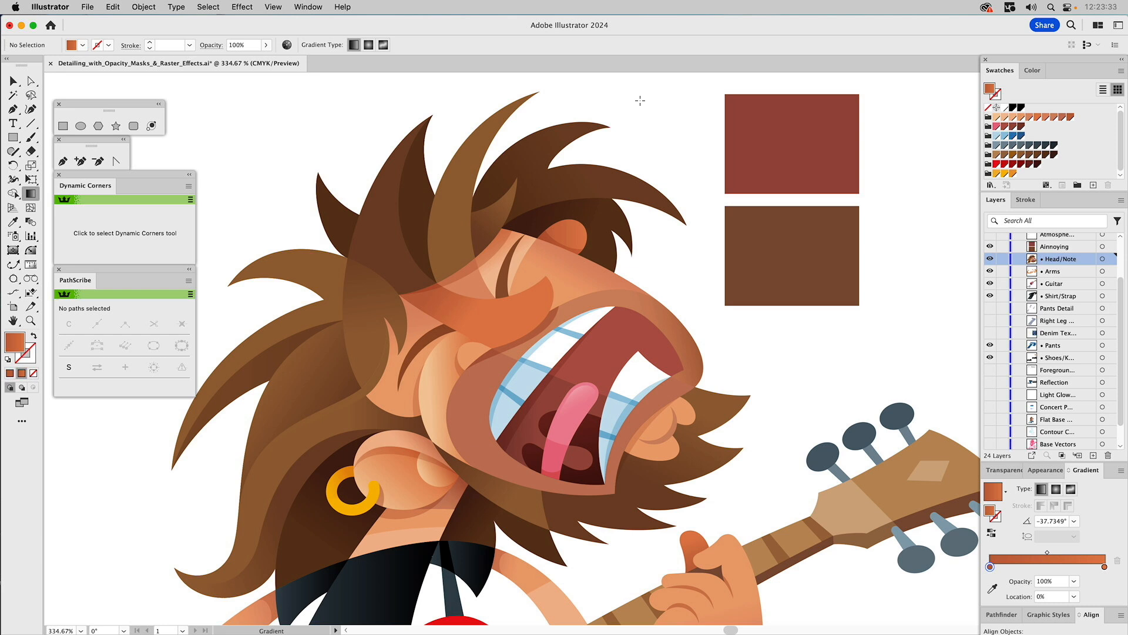
key(v)
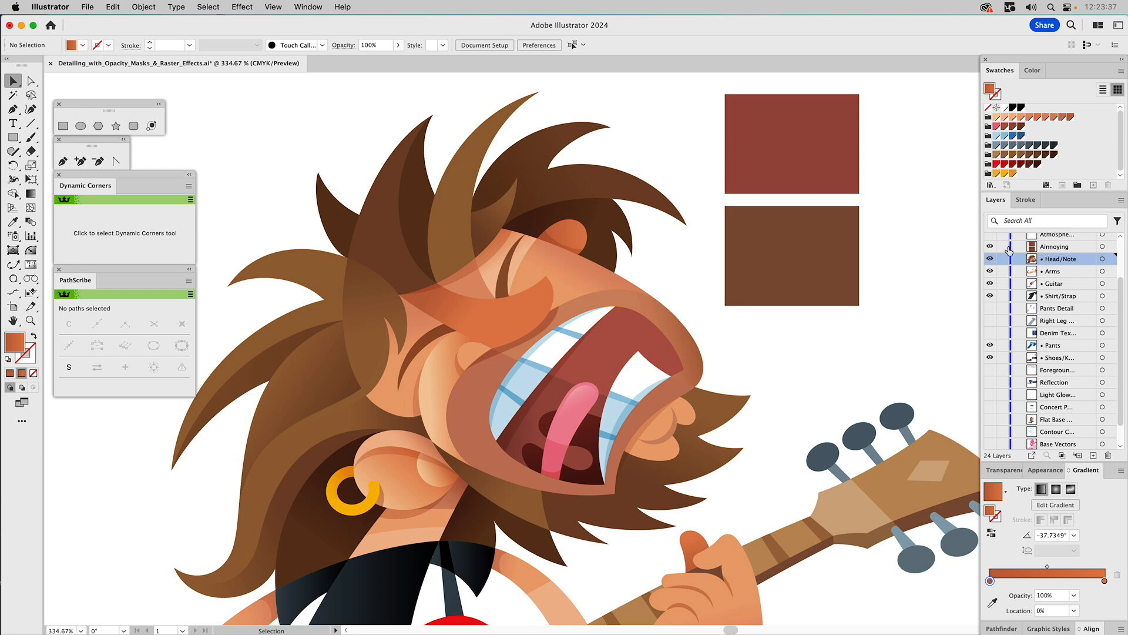
click(990, 247)
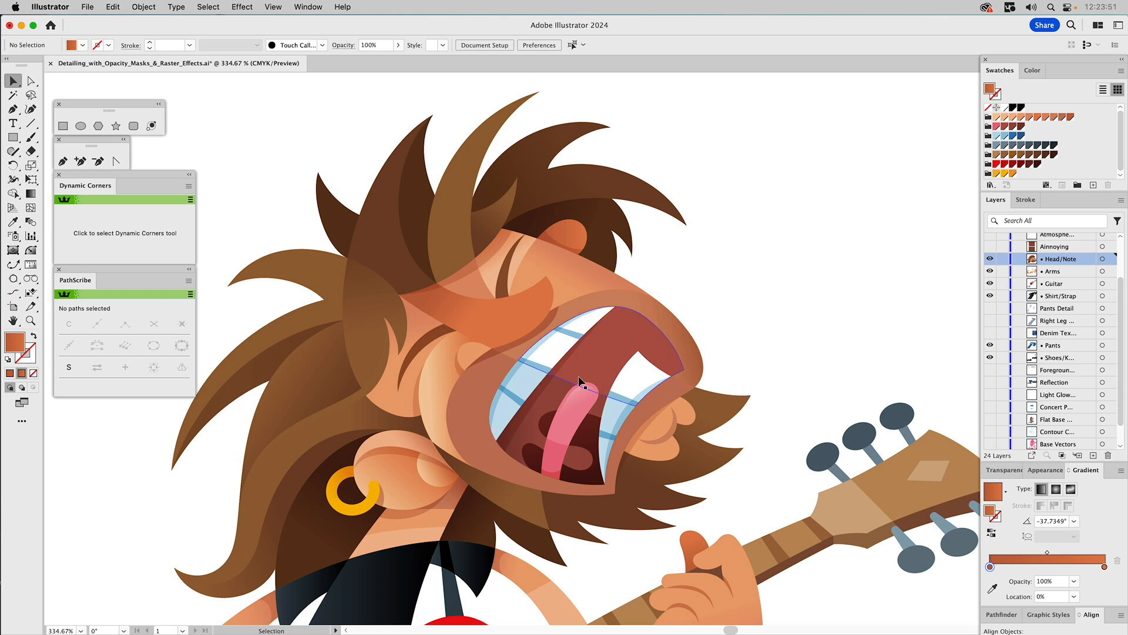
Inspect the cheek shape's gradient beside the mouth and the skin-tone swatches used by its two end stops
key(space)
drag(536, 375, 645, 372)
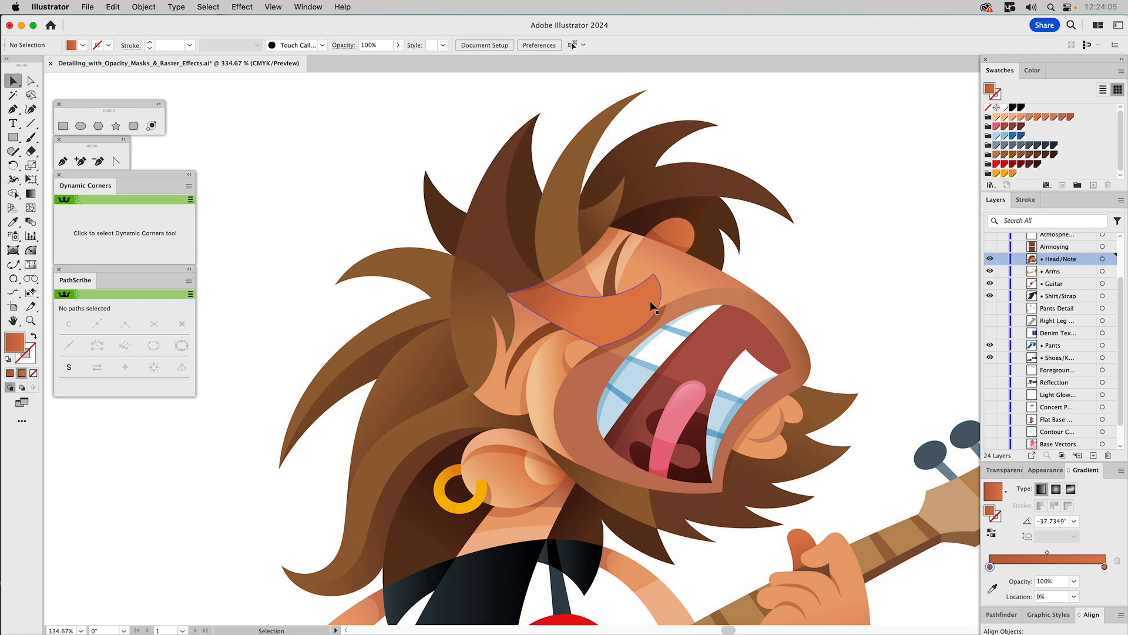
click(548, 373)
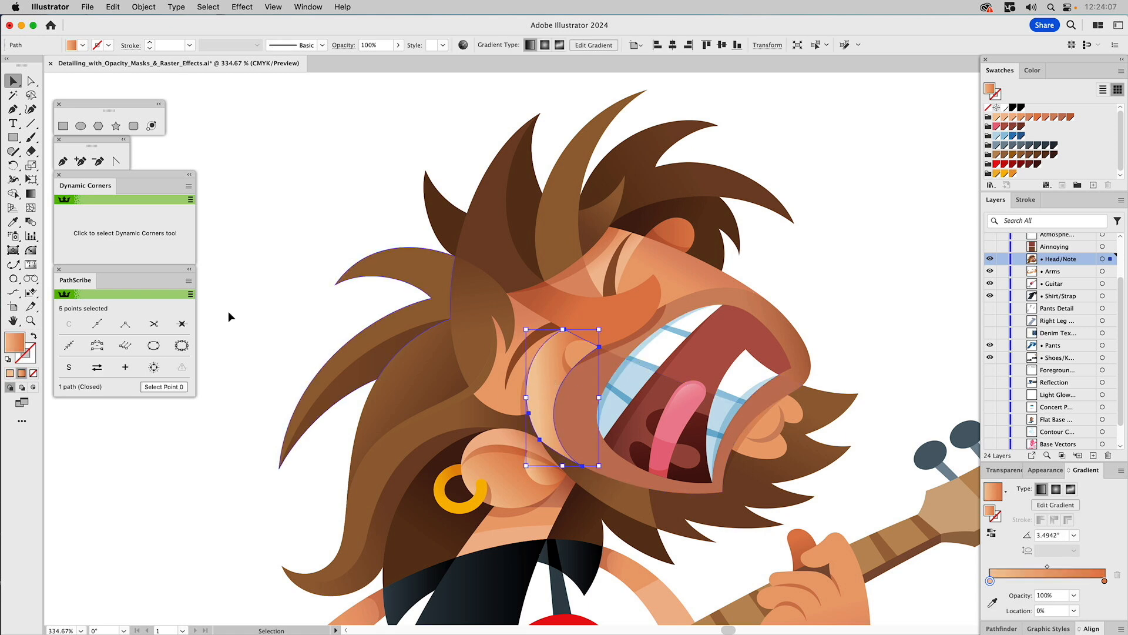
click(30, 193)
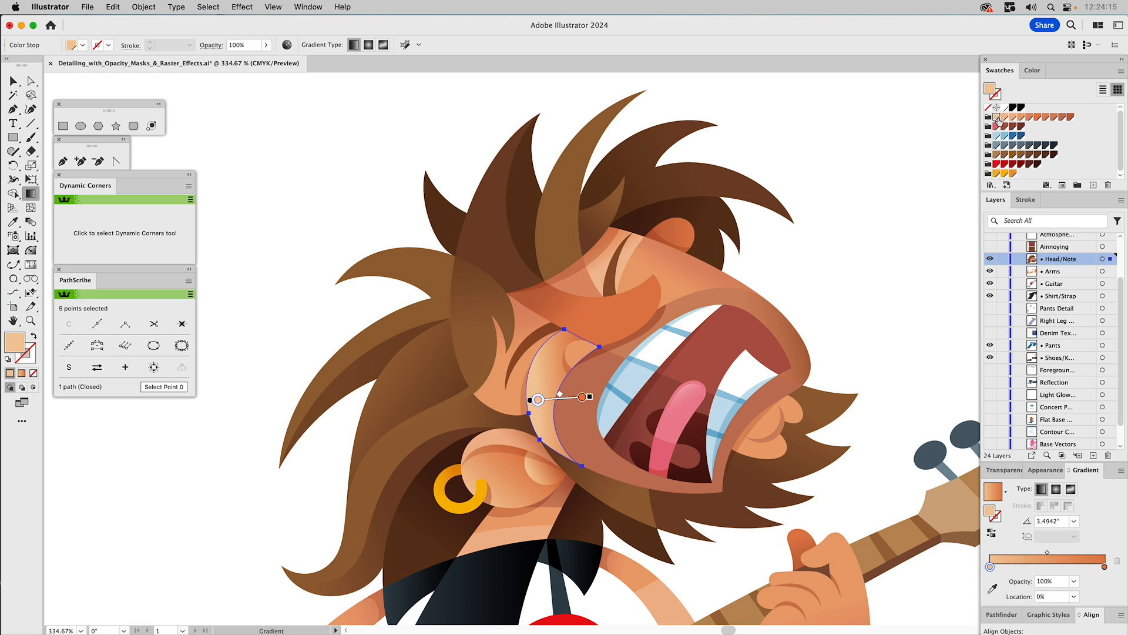
click(582, 398)
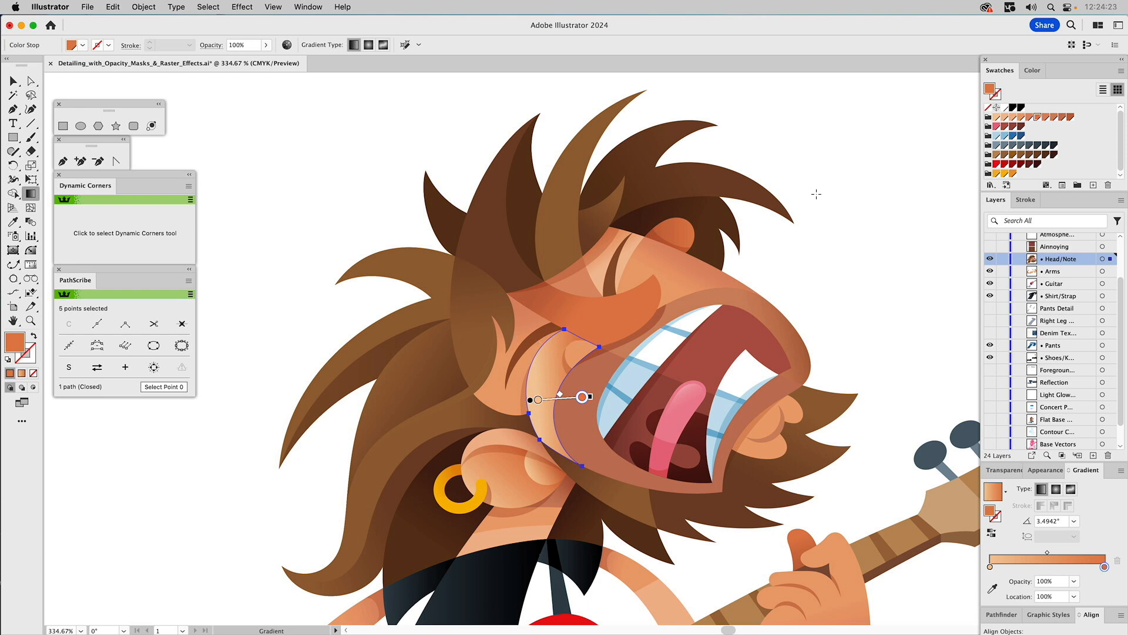
super+click(846, 211)
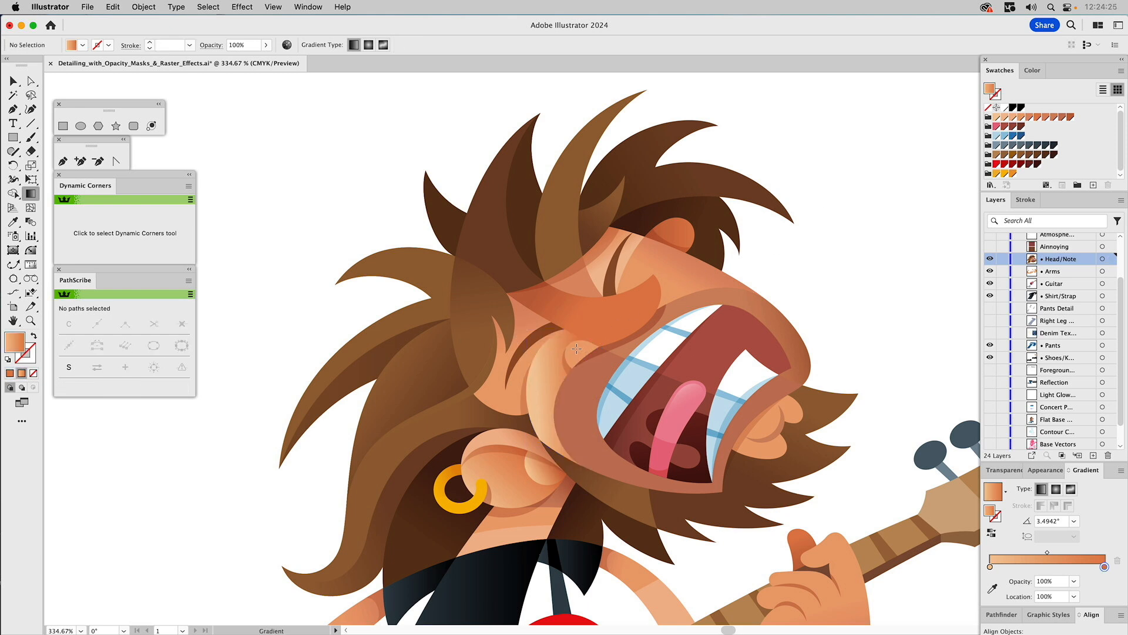
Check the nostril shape's fill and the blending mode and opacity of the shadow shapes beside it and under the nose
key(v)
click(598, 362)
drag(603, 365, 581, 350)
click(792, 273)
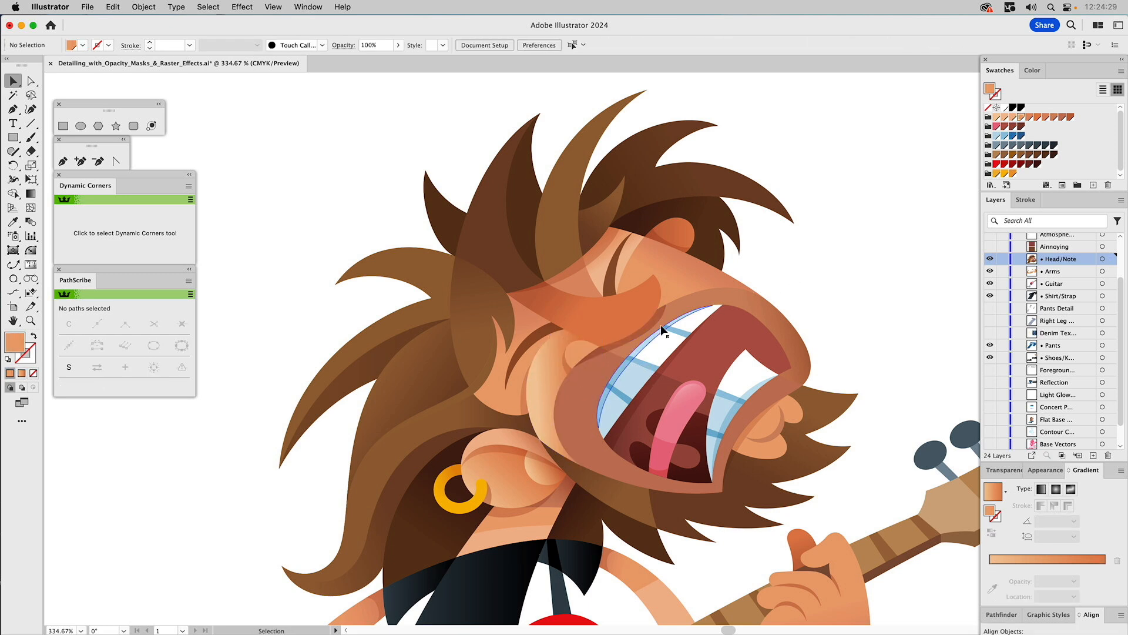
click(566, 368)
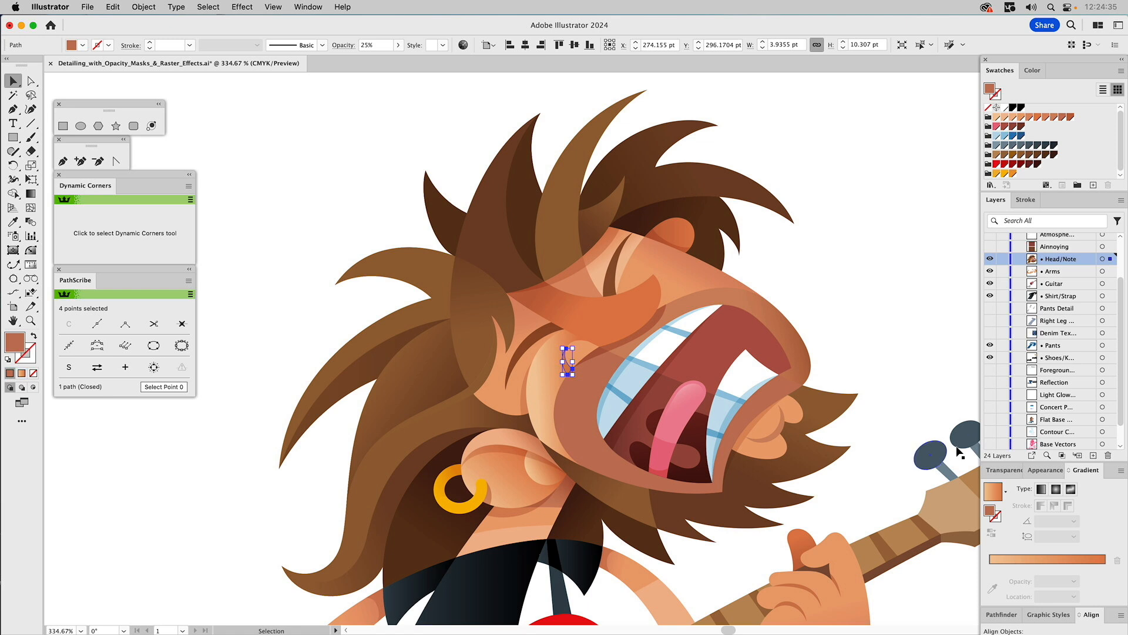
click(1000, 470)
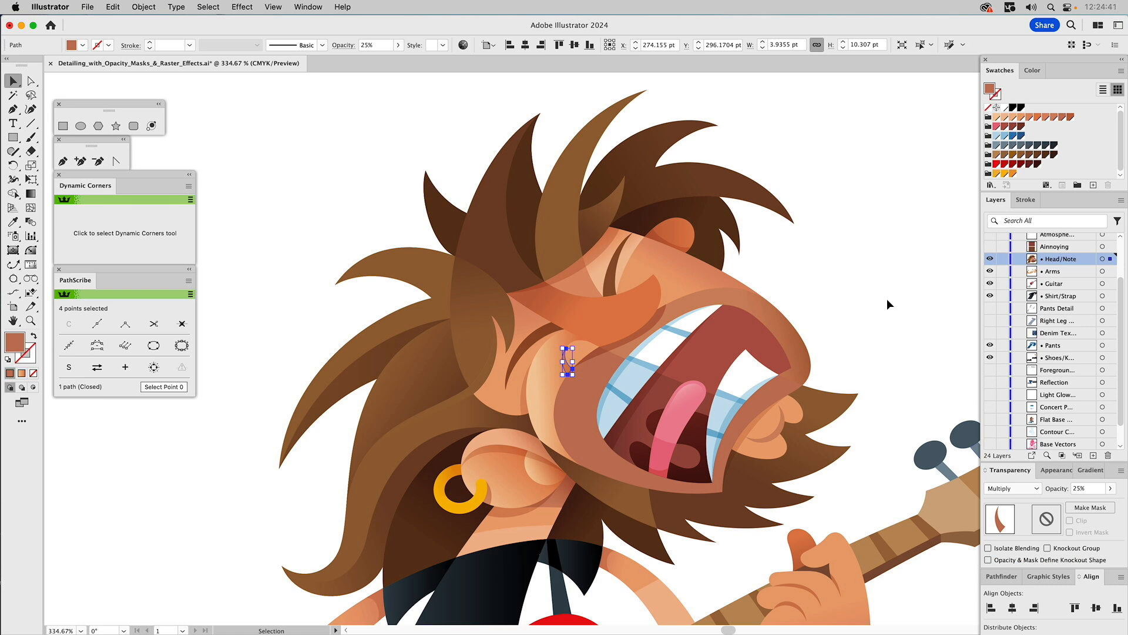
click(615, 344)
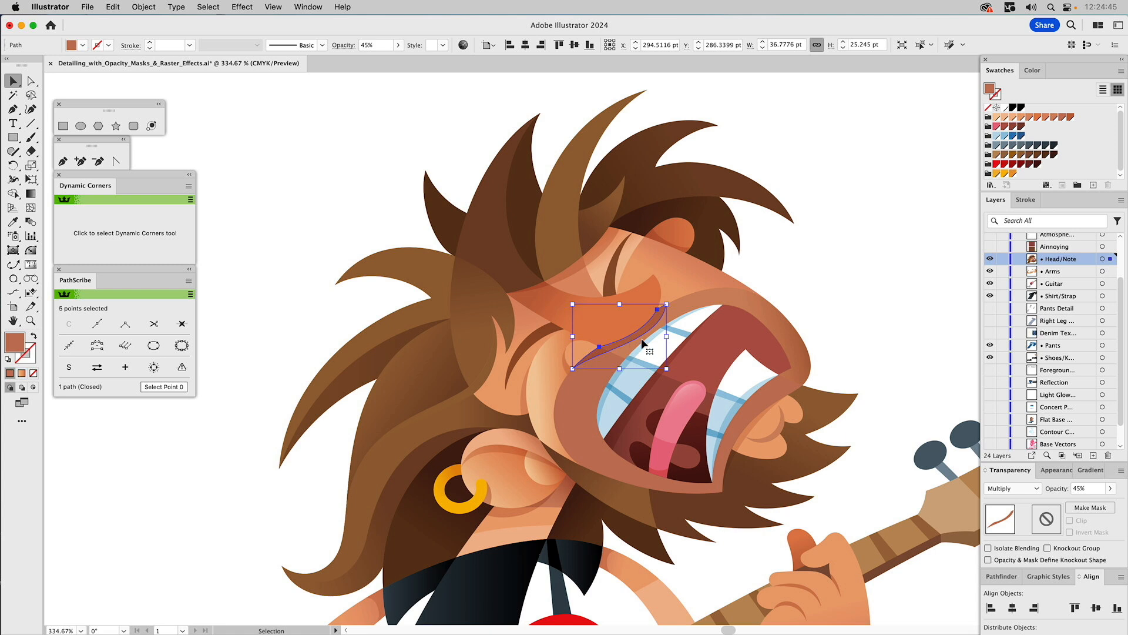
click(800, 269)
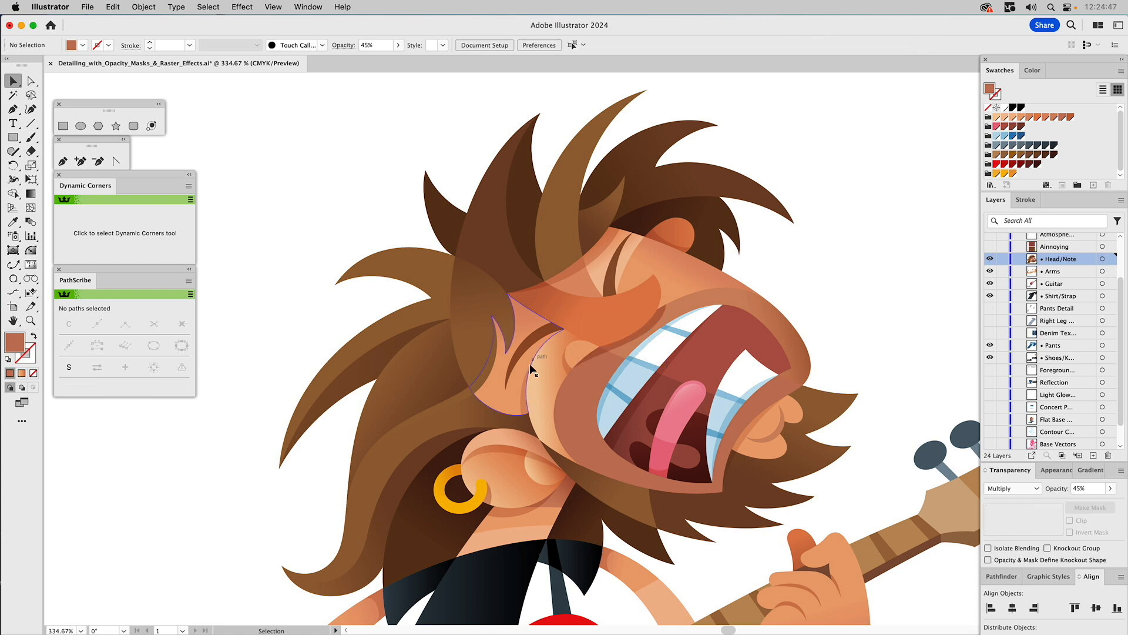
Shift the thin brown strand beside the temple slightly up and left over the hair, and set it to Multiply at 30% opacity
click(498, 378)
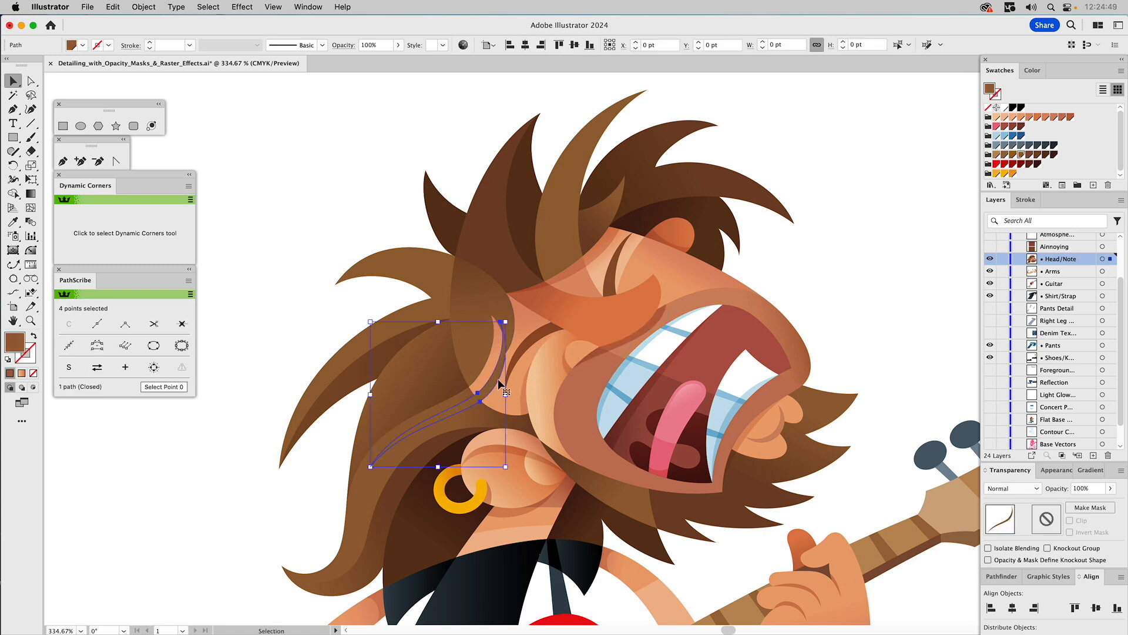
drag(498, 379, 489, 373)
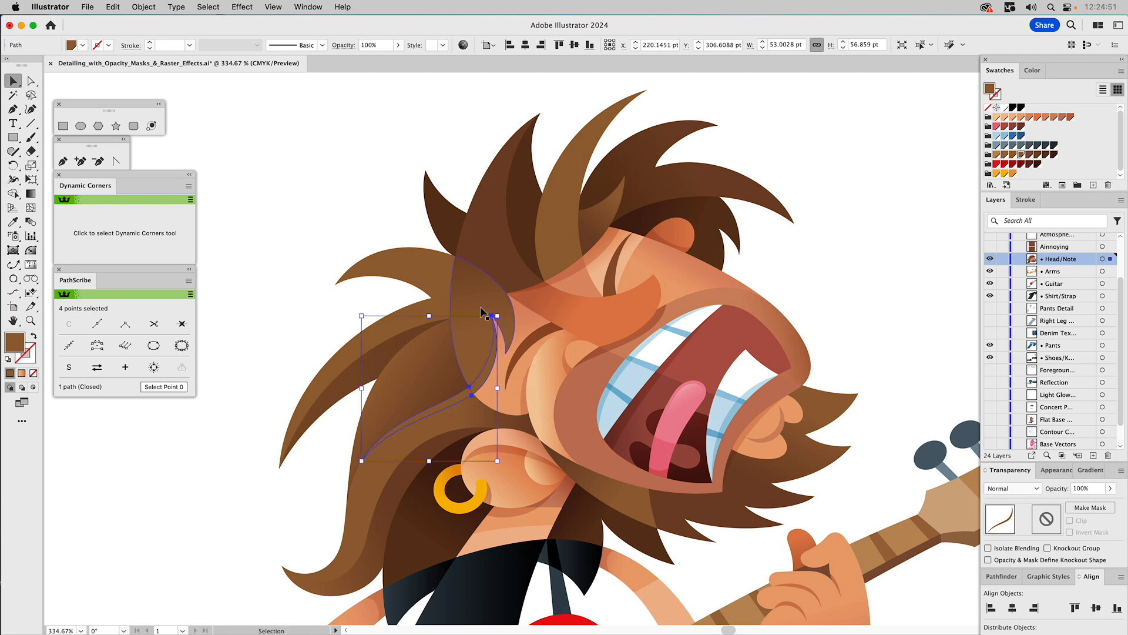
click(1013, 488)
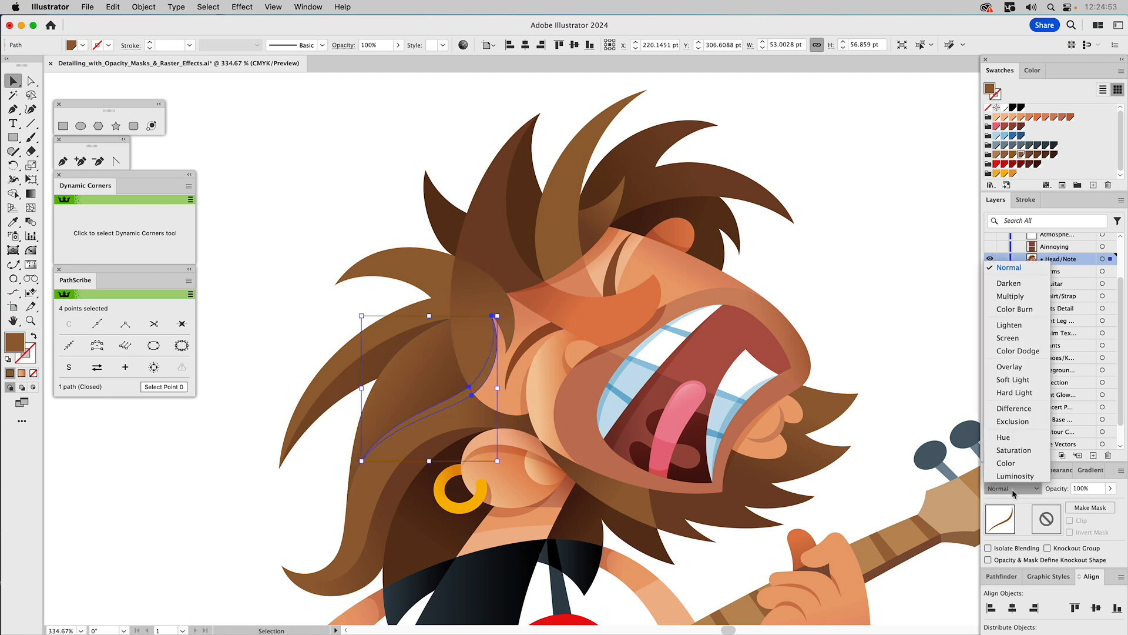
click(1019, 297)
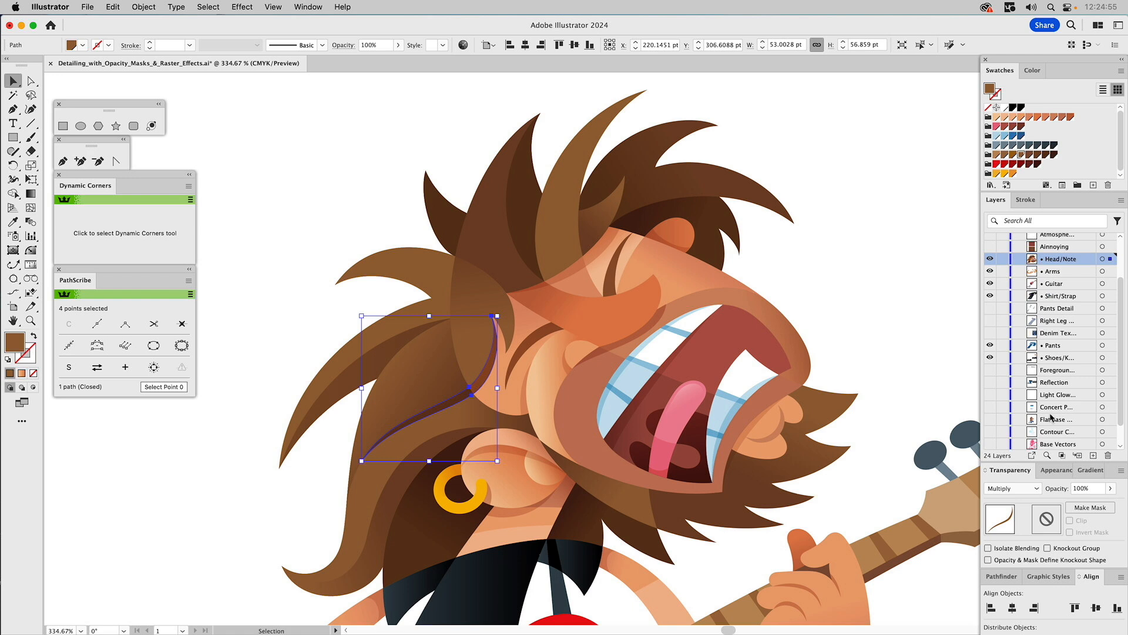
drag(1087, 488, 1058, 486)
text(30)
key(Return)
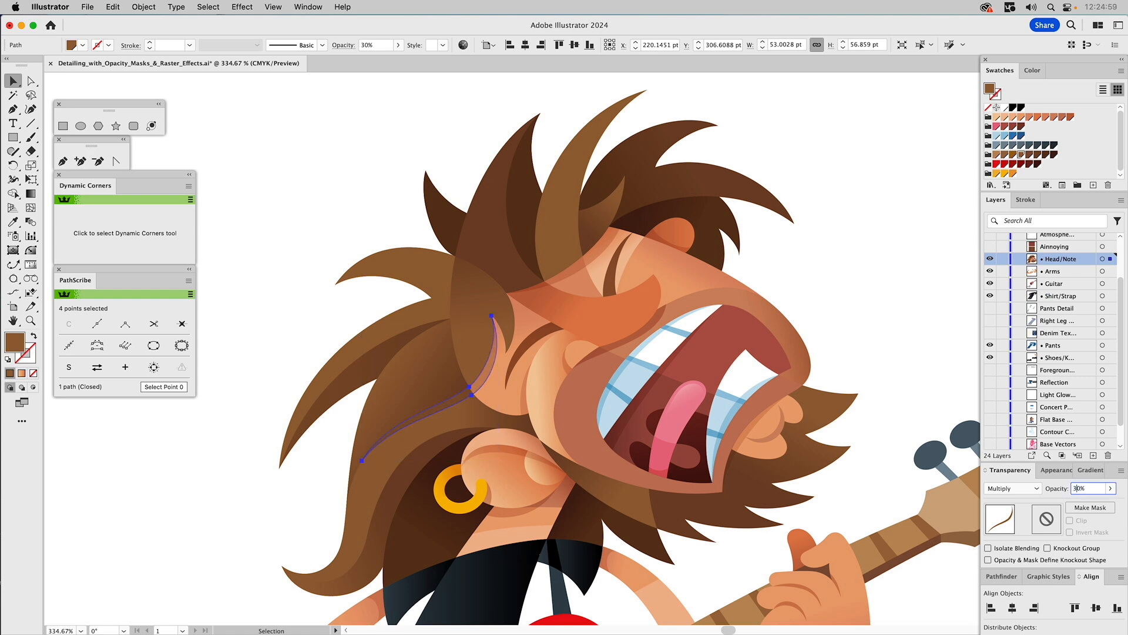
click(830, 271)
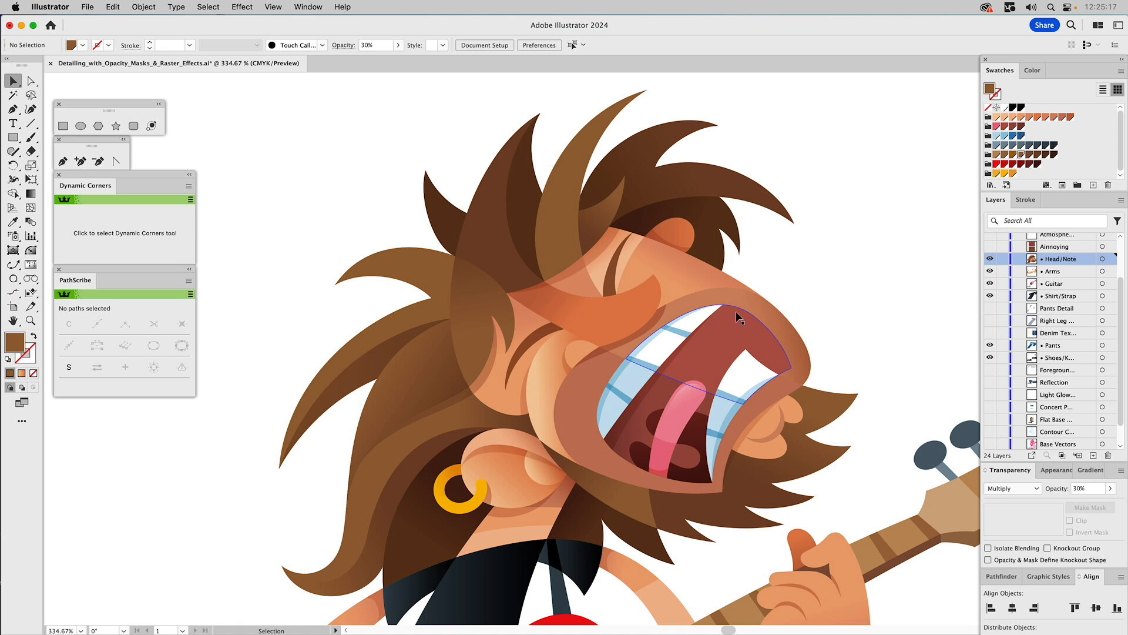
Fill the upper red mouth shape with a linear gradient running from the medium red swatch to the darkest red swatch
drag(735, 311, 696, 289)
click(674, 307)
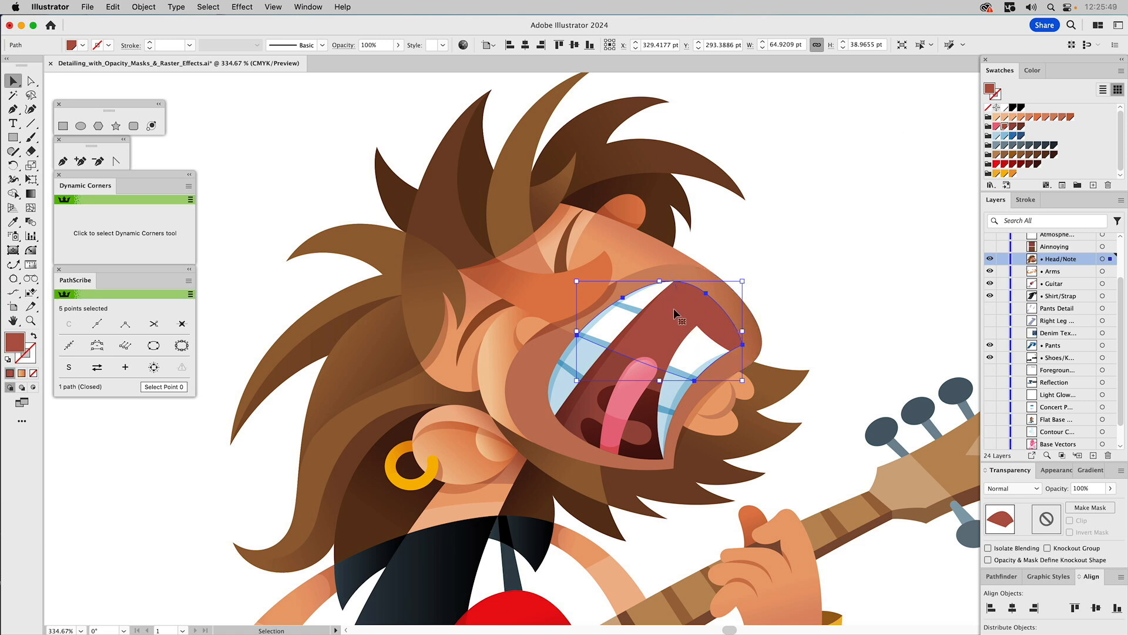
click(1085, 471)
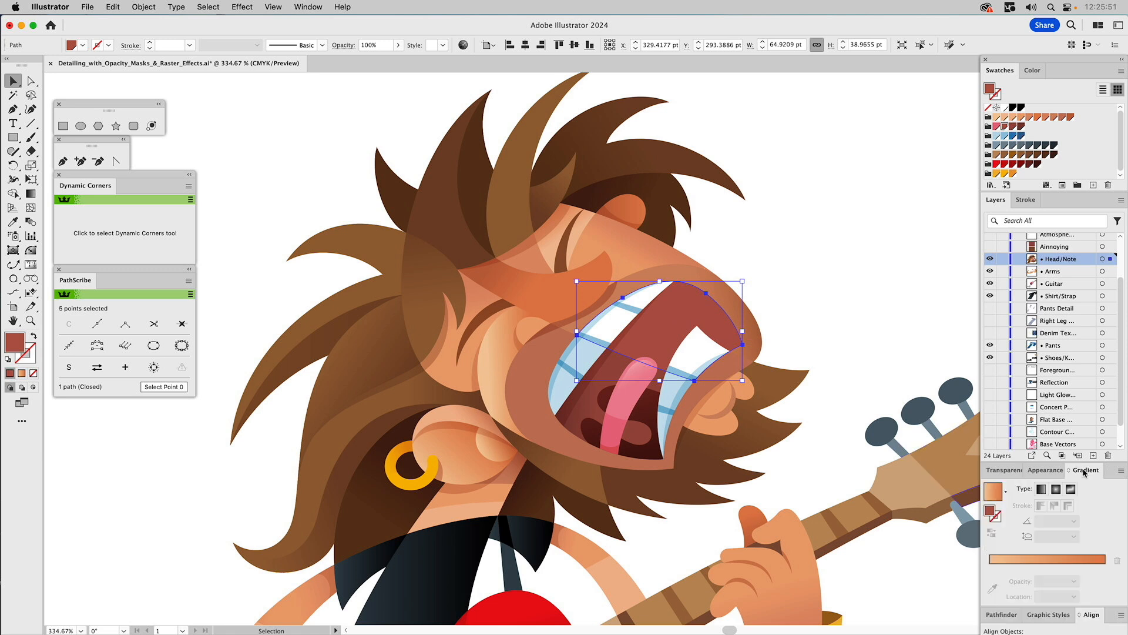
click(1041, 490)
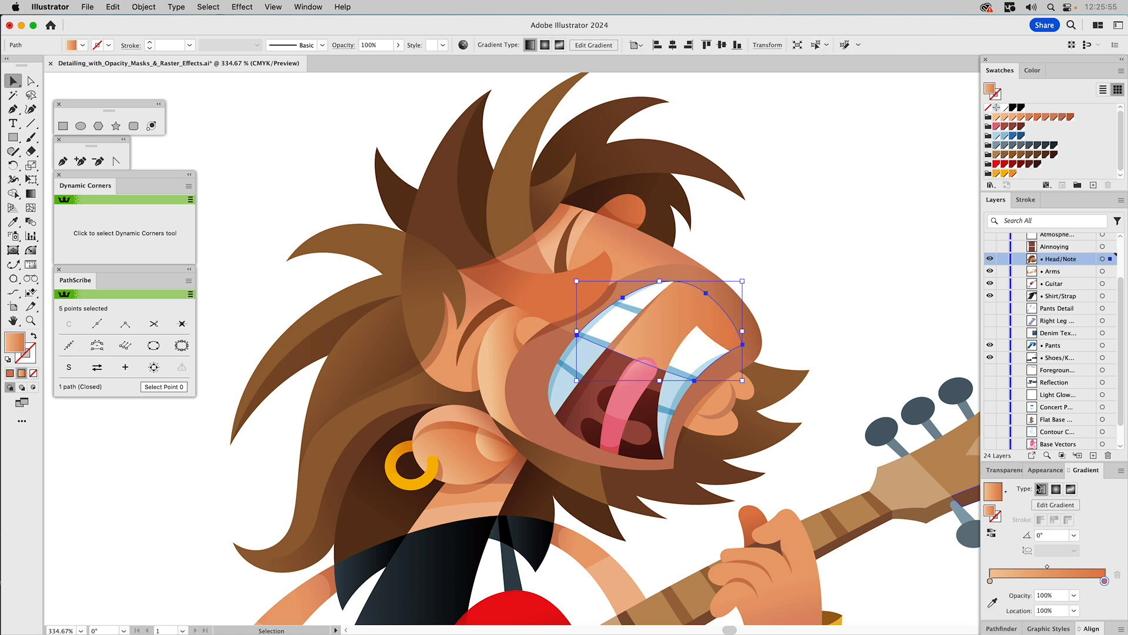
drag(1005, 128, 991, 581)
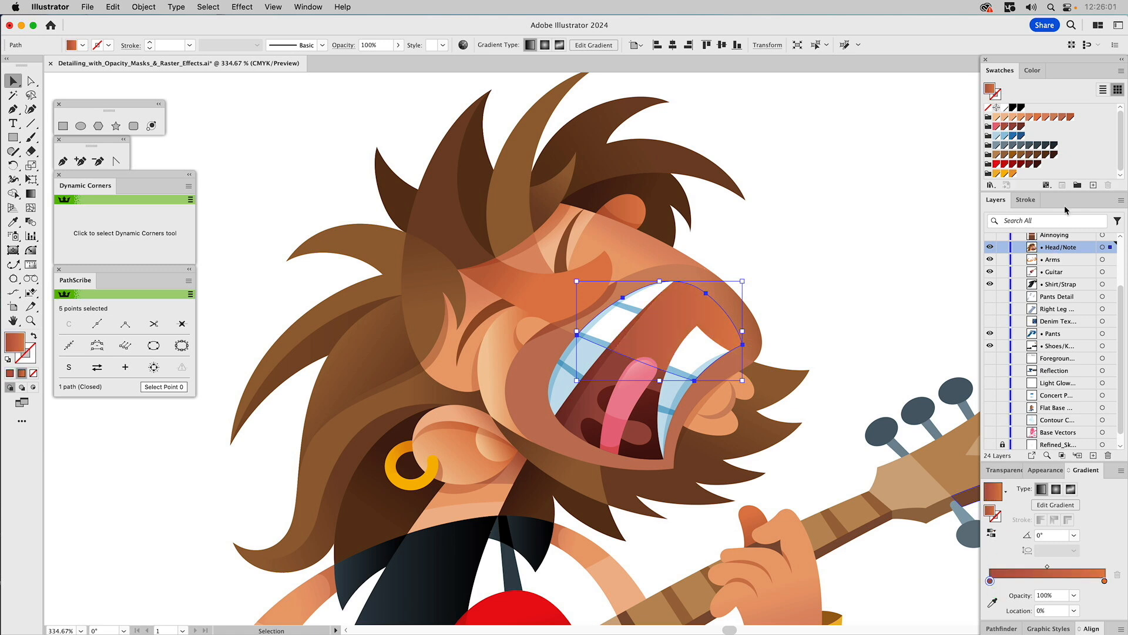
click(1021, 127)
drag(1021, 127, 1105, 582)
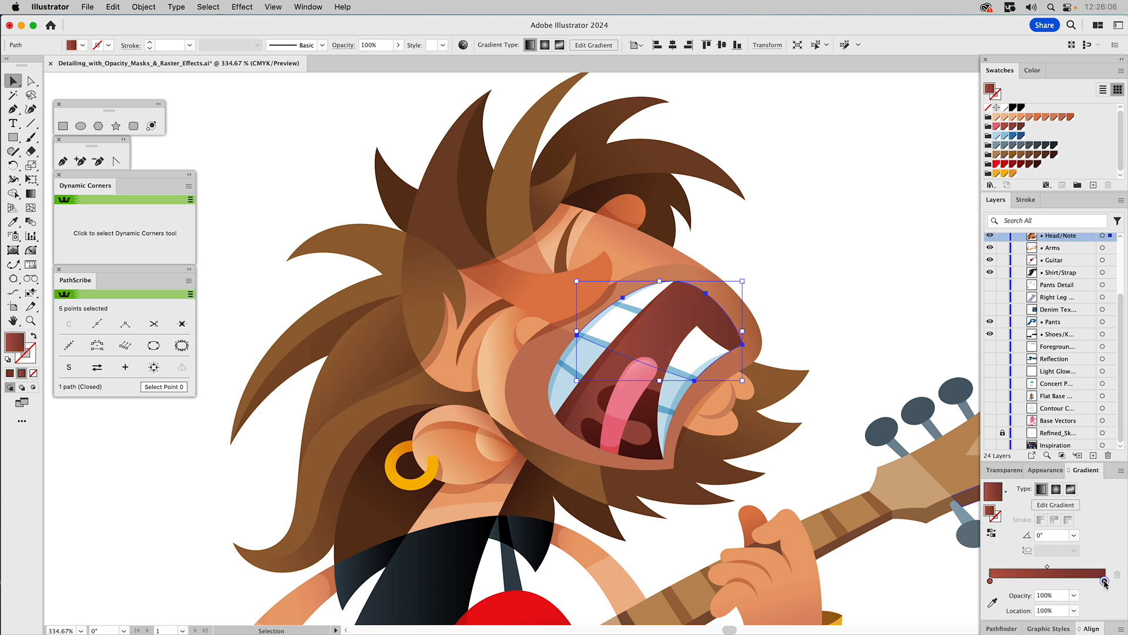
Redirect the upper mouth shape's gradient to about 80.6° so it darkens upward, shorten its span, and set the first stop to about 13%
click(32, 196)
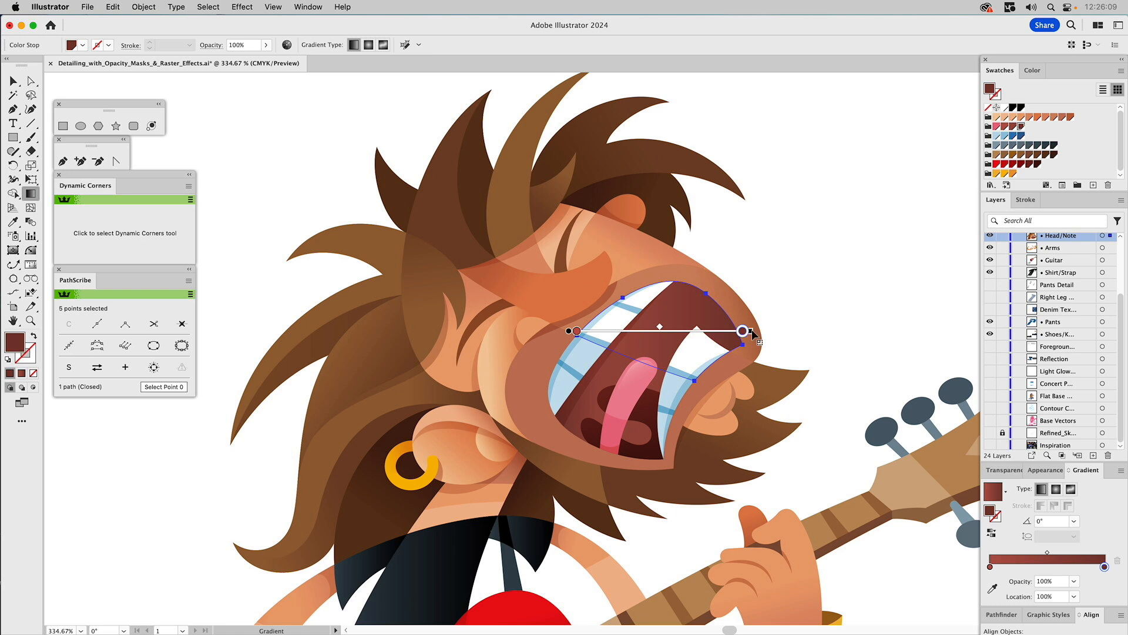
mouse_move(744, 331)
mouse_down()
mouse_move(665, 331)
mouse_move(635, 260)
mouse_move(581, 238)
mouse_move(672, 274)
mouse_move(680, 284)
mouse_move(671, 276)
mouse_move(669, 305)
mouse_move(674, 296)
mouse_up()
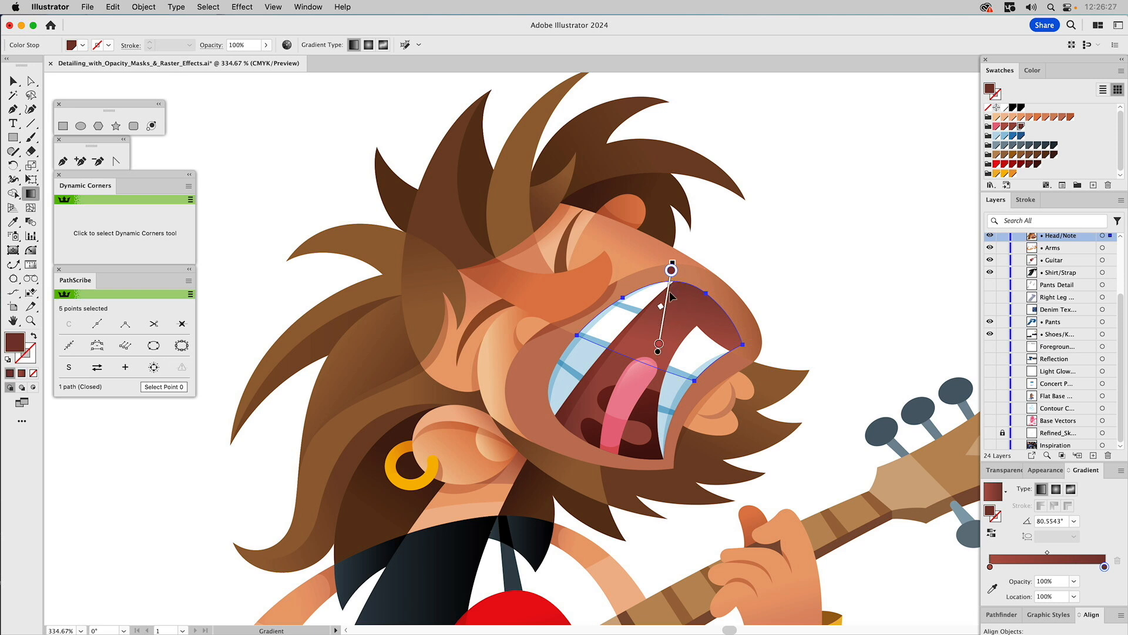
drag(661, 306, 661, 302)
drag(660, 348, 660, 333)
drag(671, 269, 669, 281)
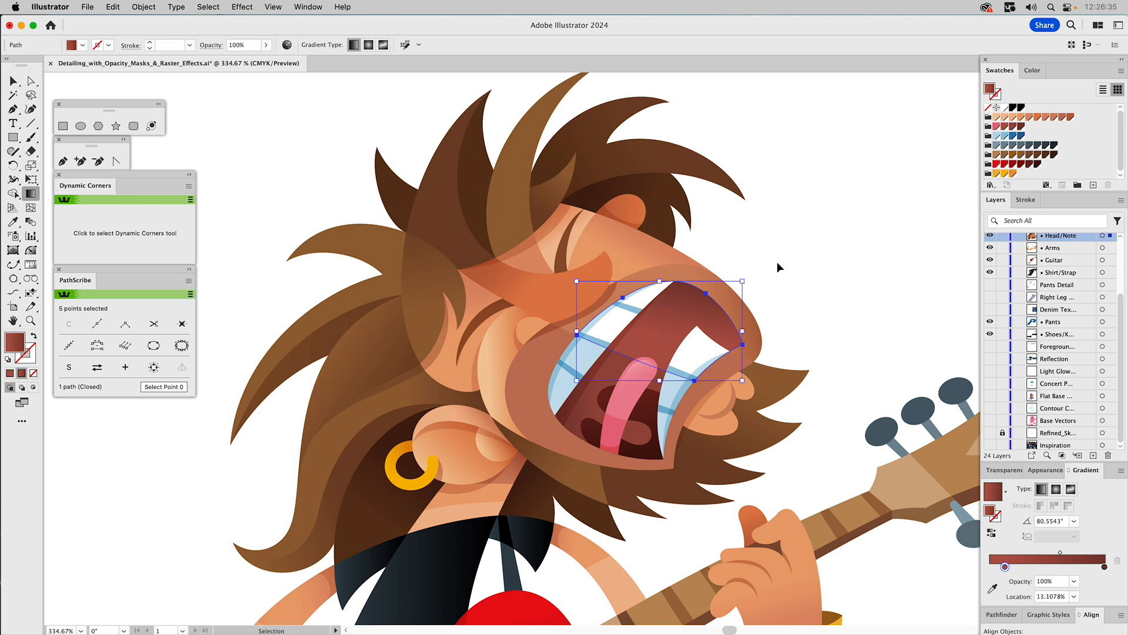
key(super+shift+a)
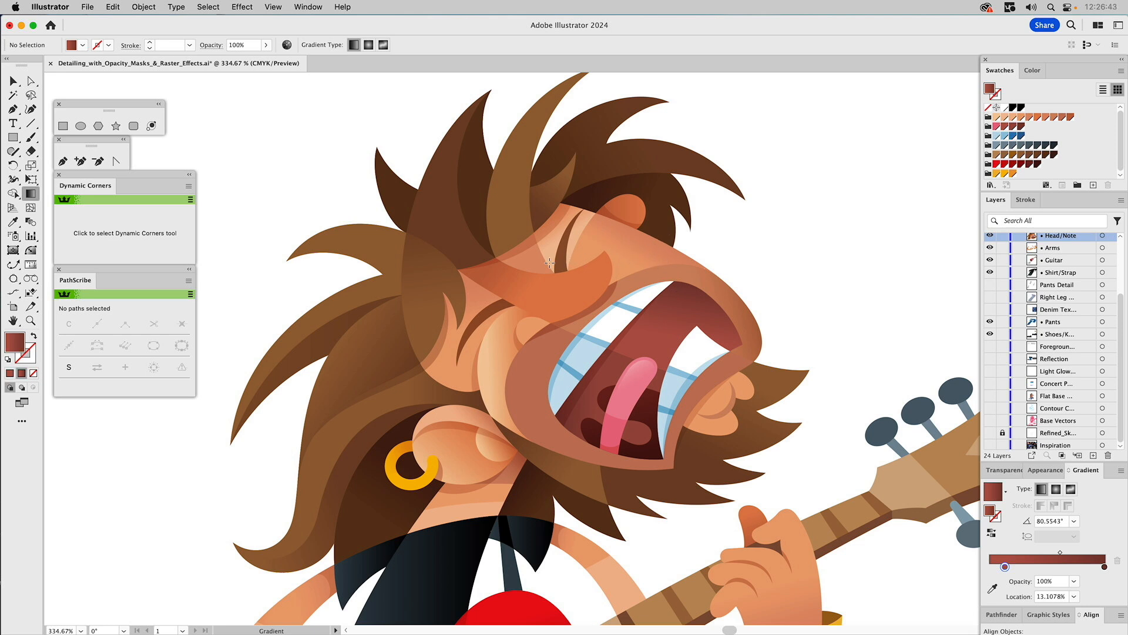
Inspect the tongue highlight's linear gradient and the color and opacity of its two end stops
key(v)
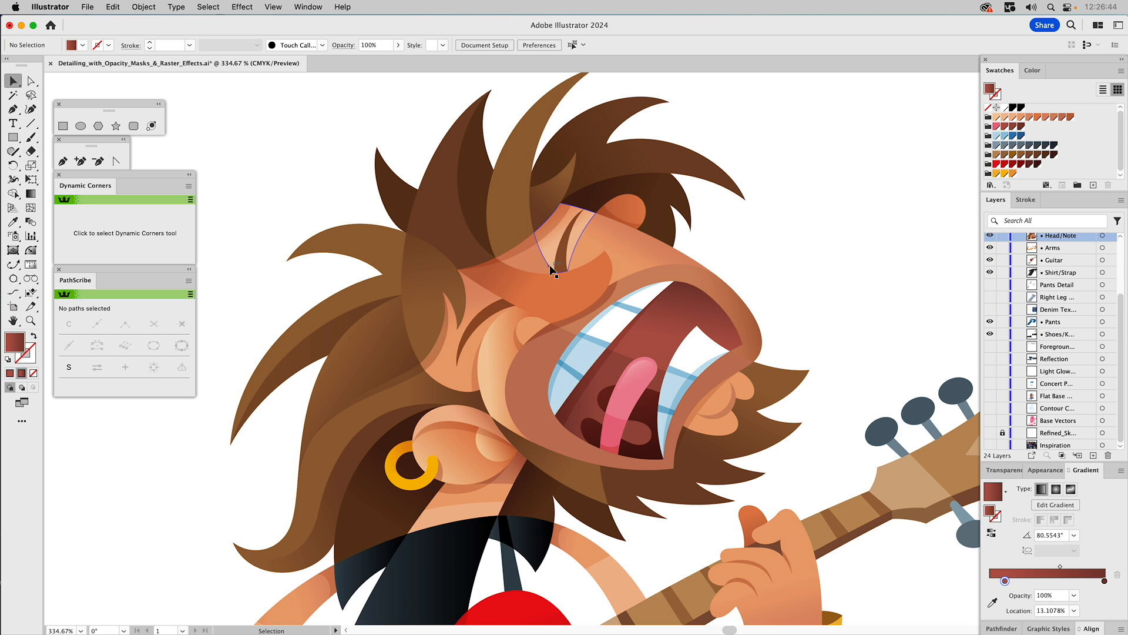
click(638, 374)
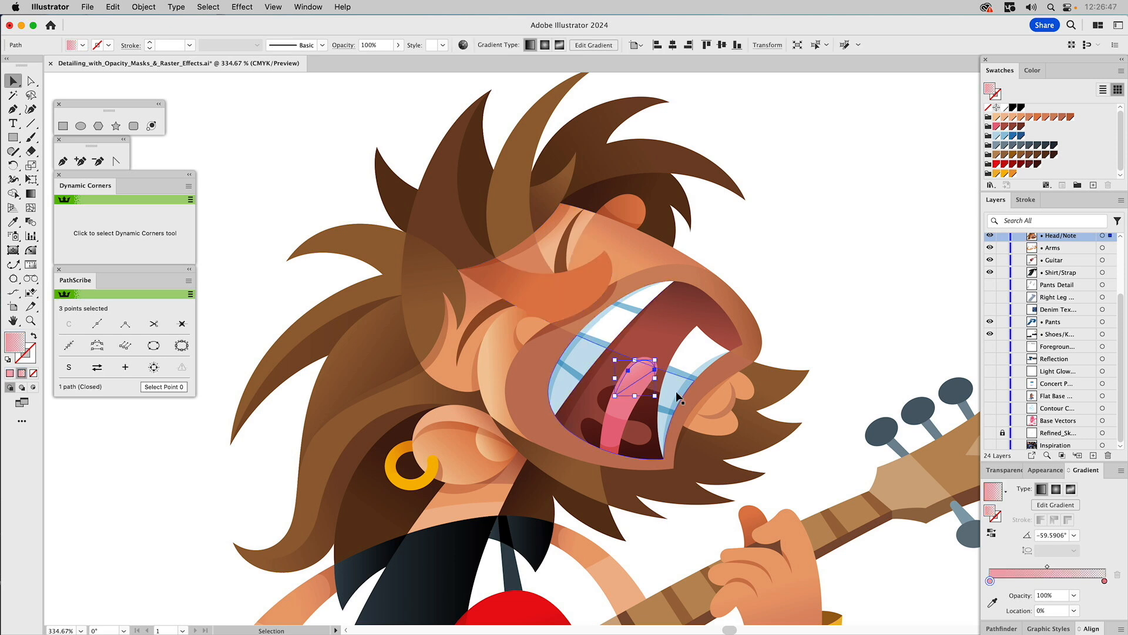
double_click(990, 581)
click(1104, 581)
click(880, 350)
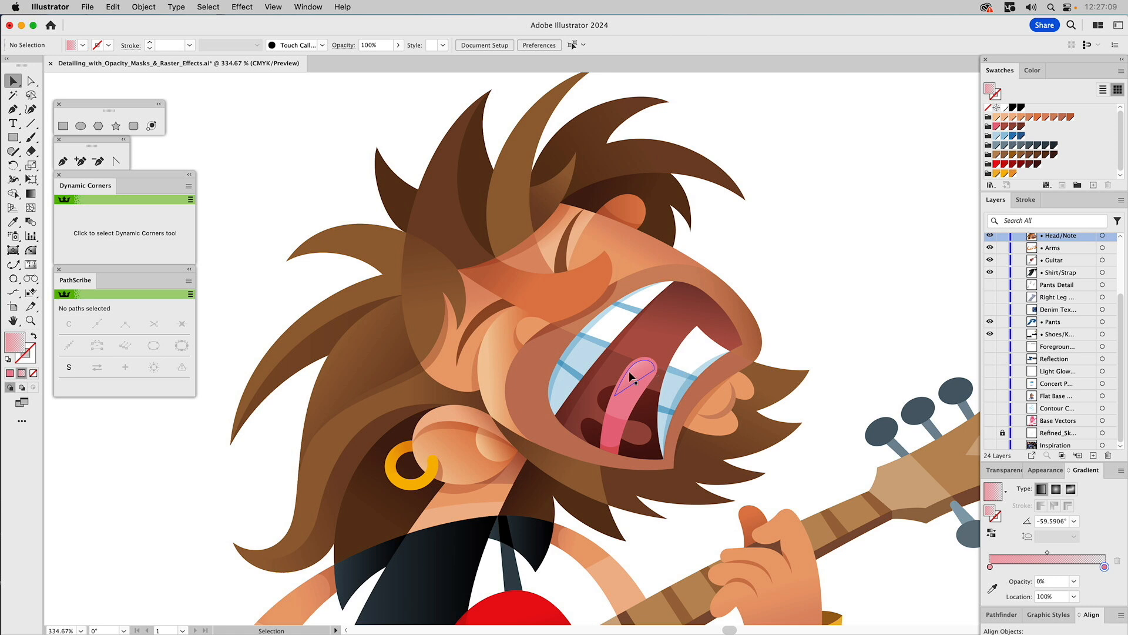
Pull the ear and neck's gradient shading shape out onto the blank canvas, and undo the move
drag(516, 408, 639, 305)
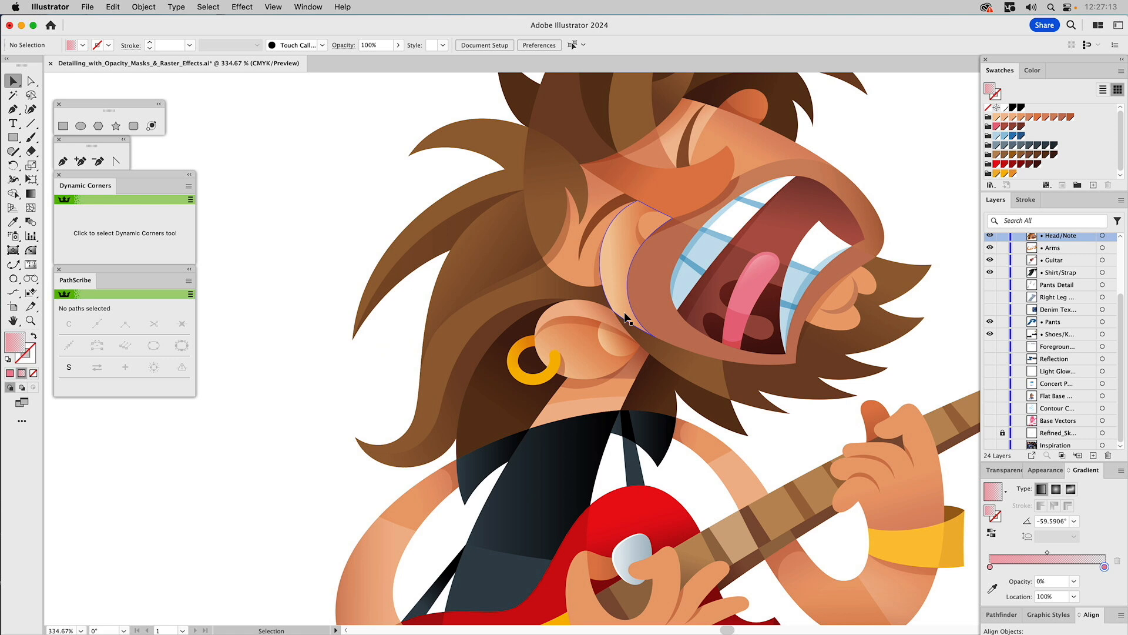
key(a)
click(582, 339)
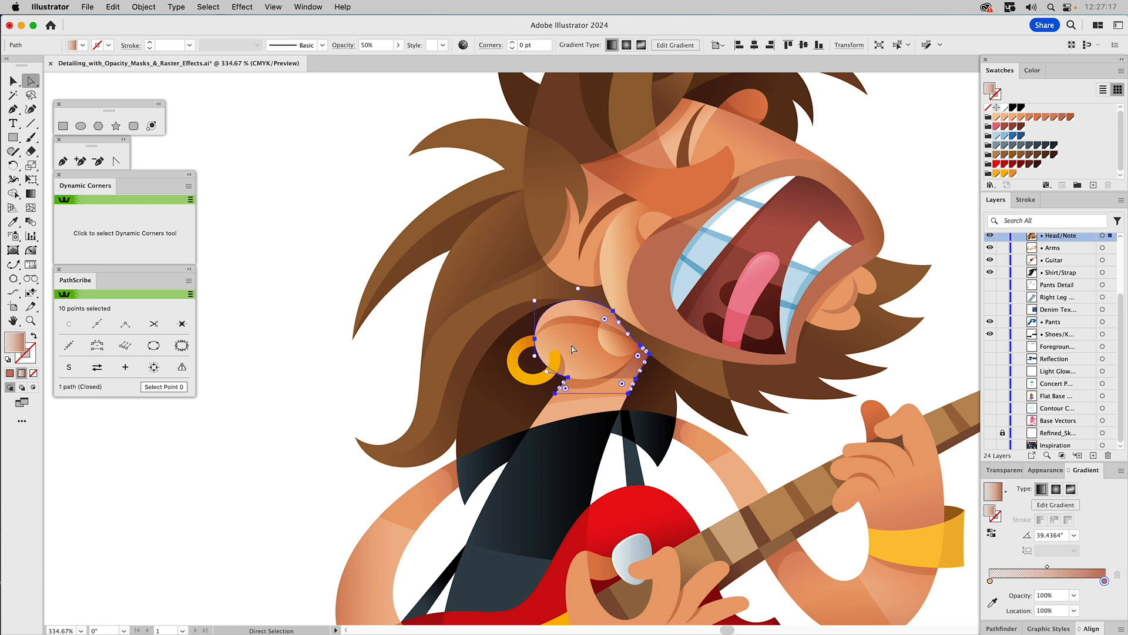
click(320, 347)
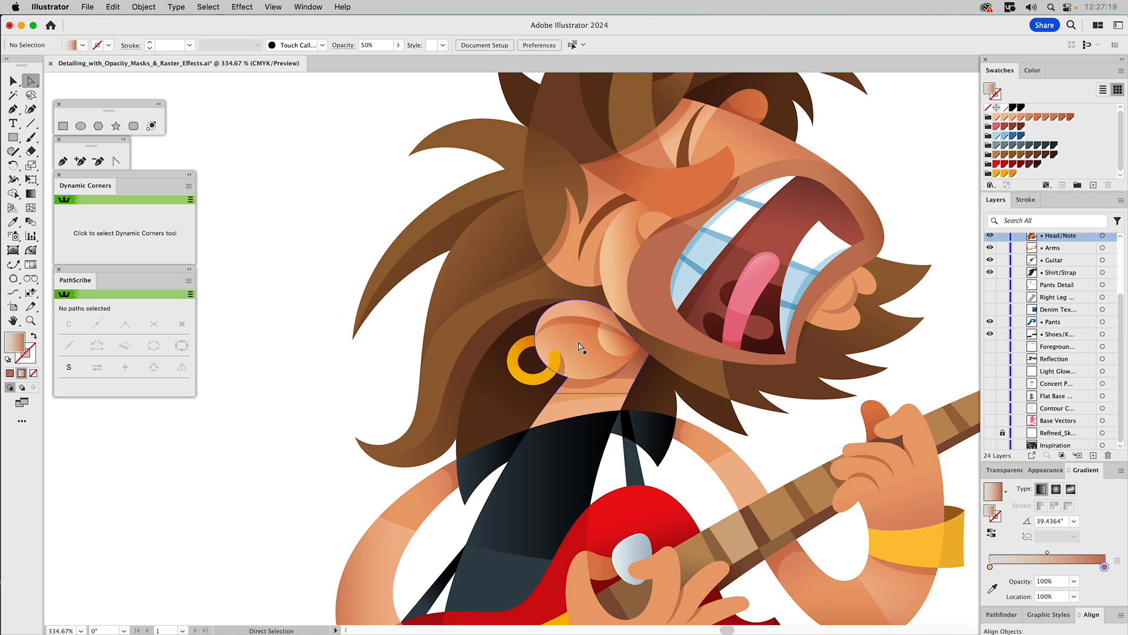
key(v)
drag(577, 340, 261, 370)
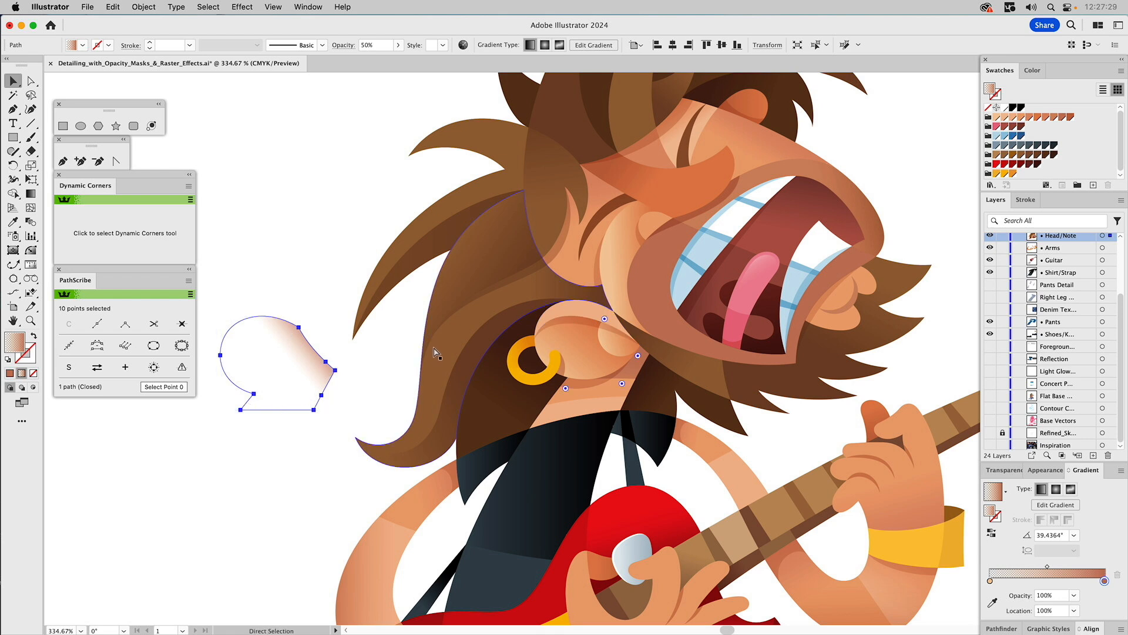
key(super+z)
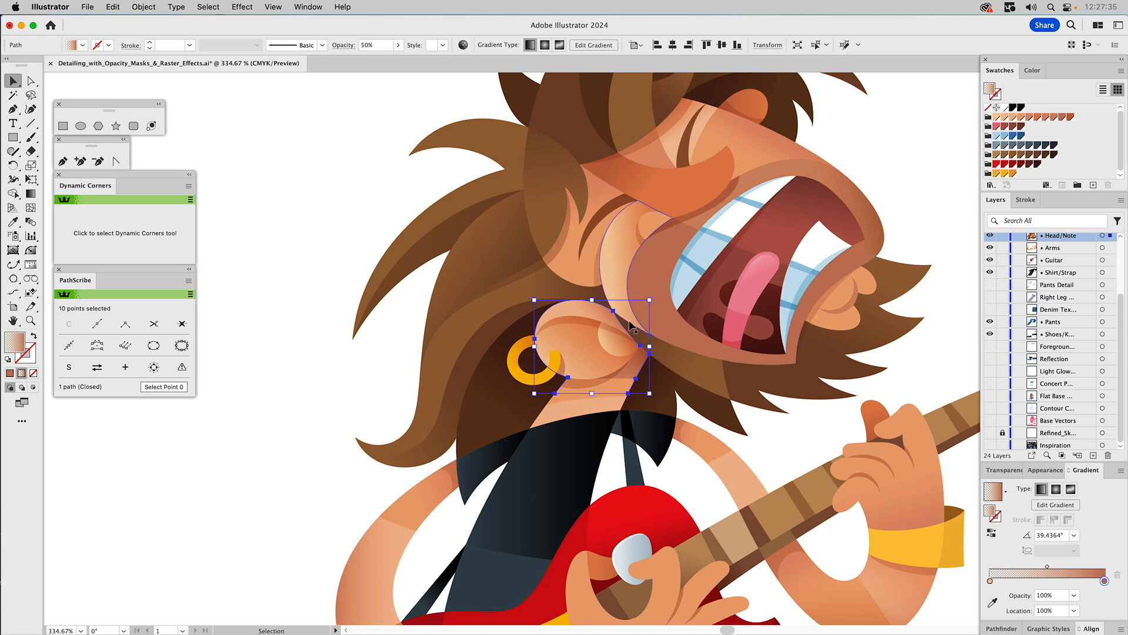
click(258, 347)
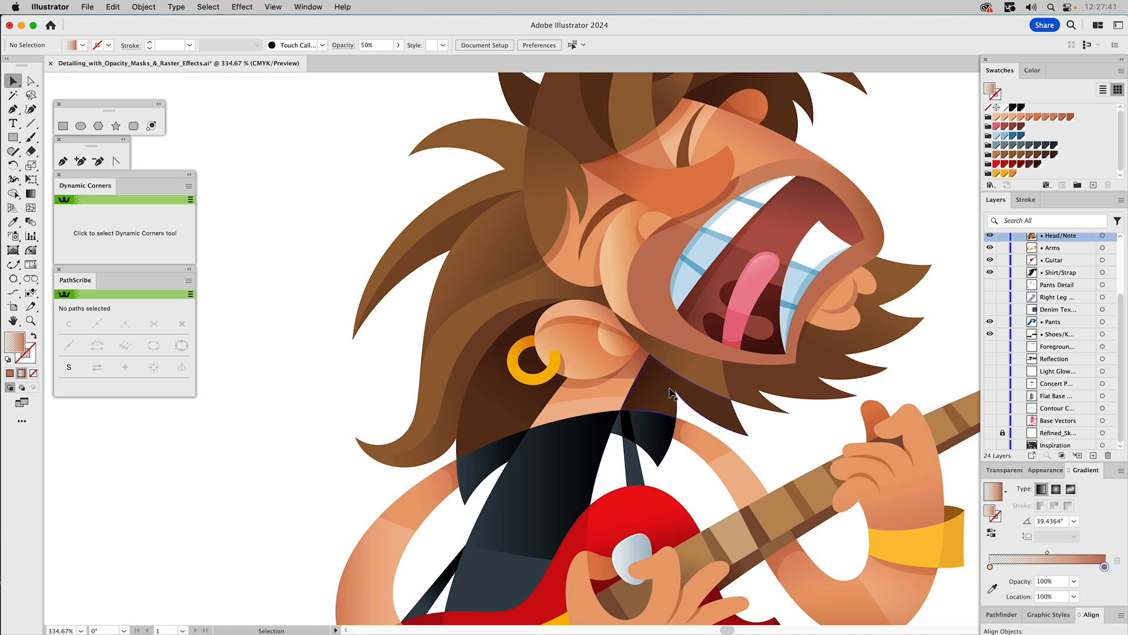
Select the arms group containing the guitar pick, shift it slightly down and right, and undo the move
drag(695, 497, 647, 223)
key(z)
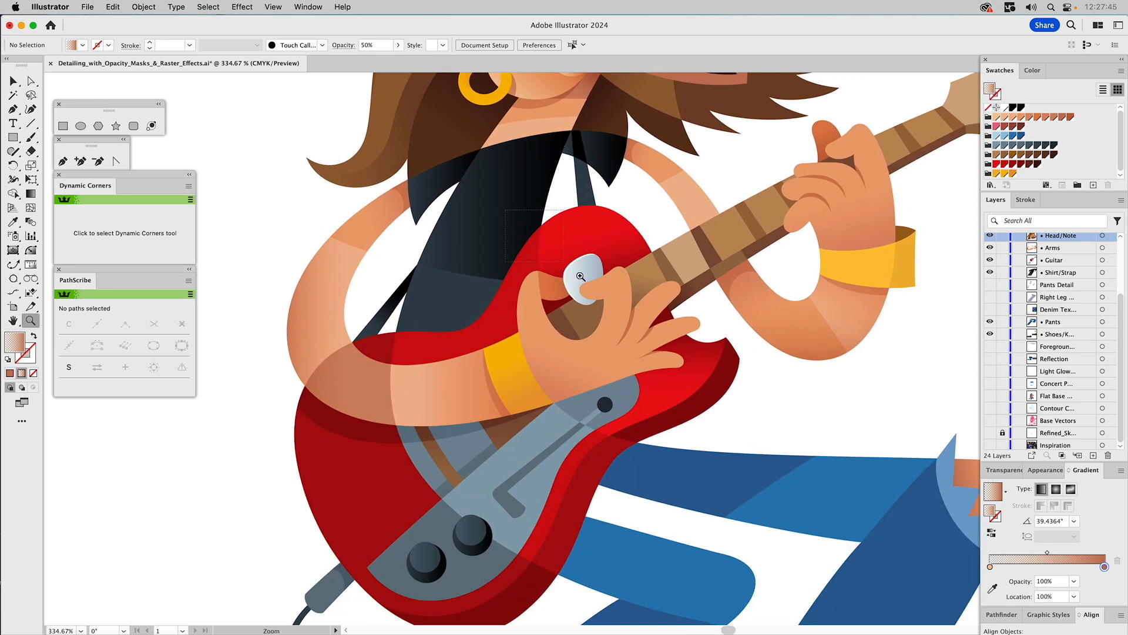
drag(507, 212, 670, 360)
key(v)
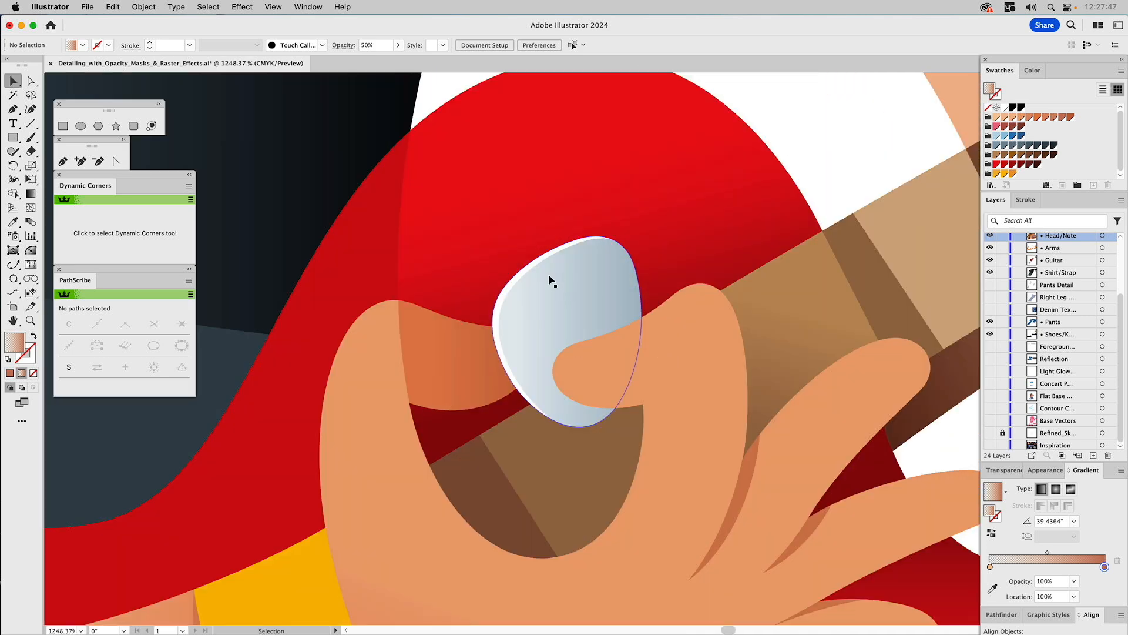
click(536, 268)
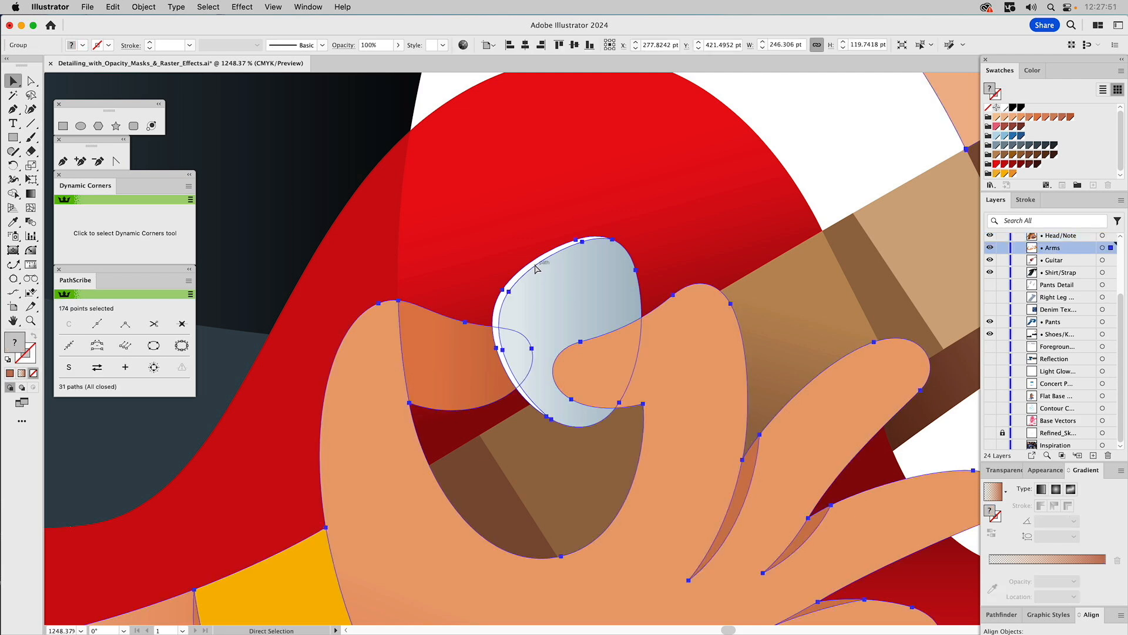
key(super+0)
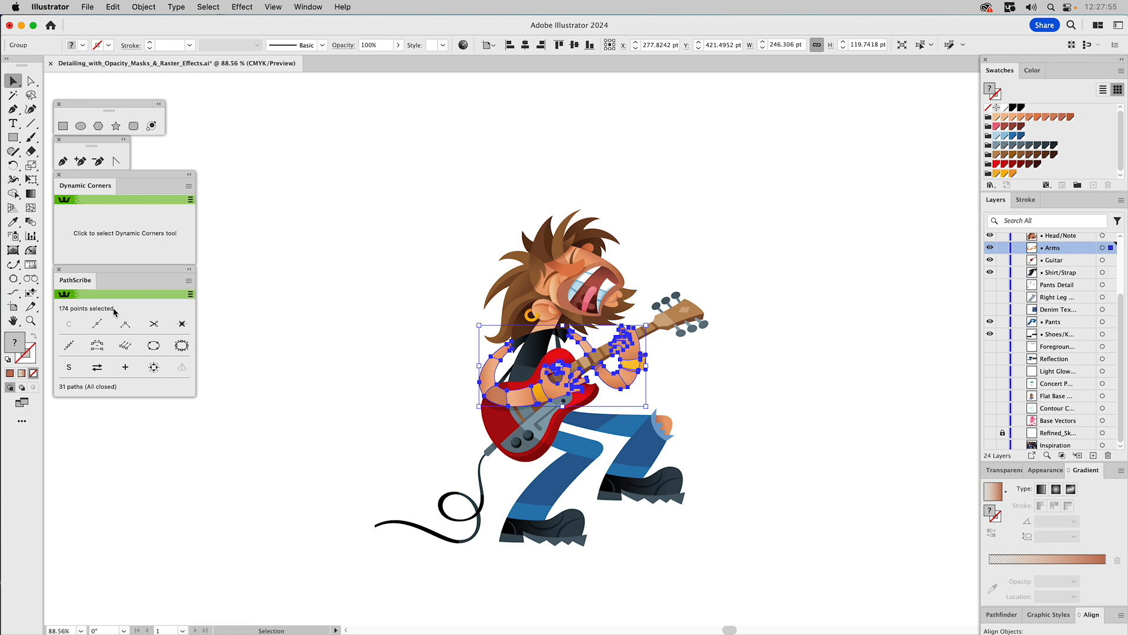
click(30, 320)
drag(533, 355, 617, 421)
key(v)
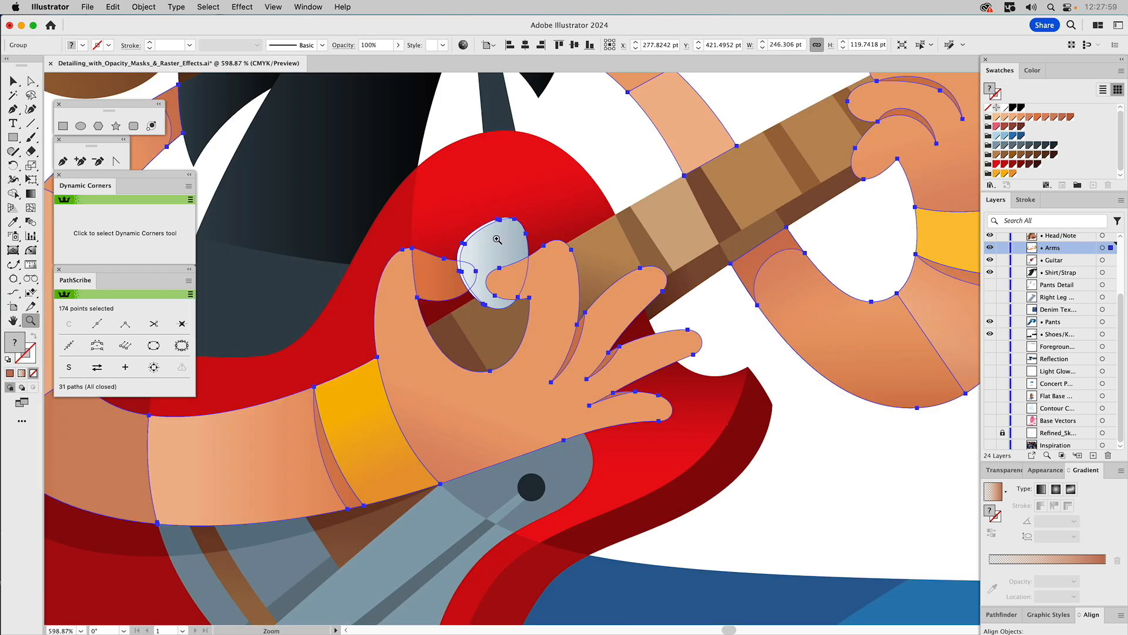
drag(497, 241, 503, 244)
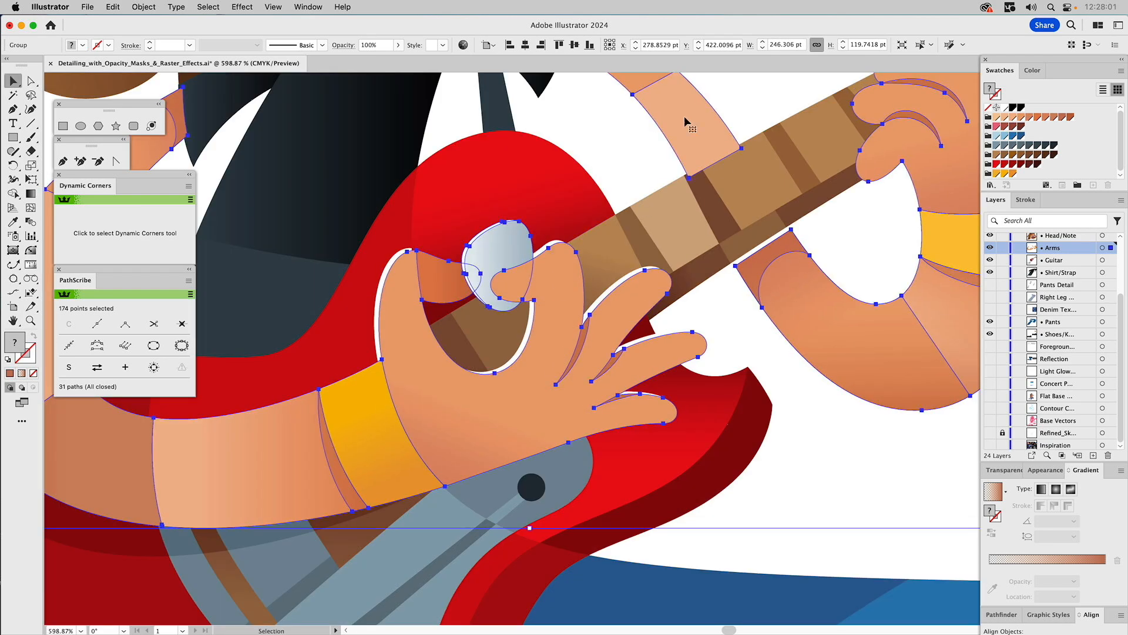
key(super+z)
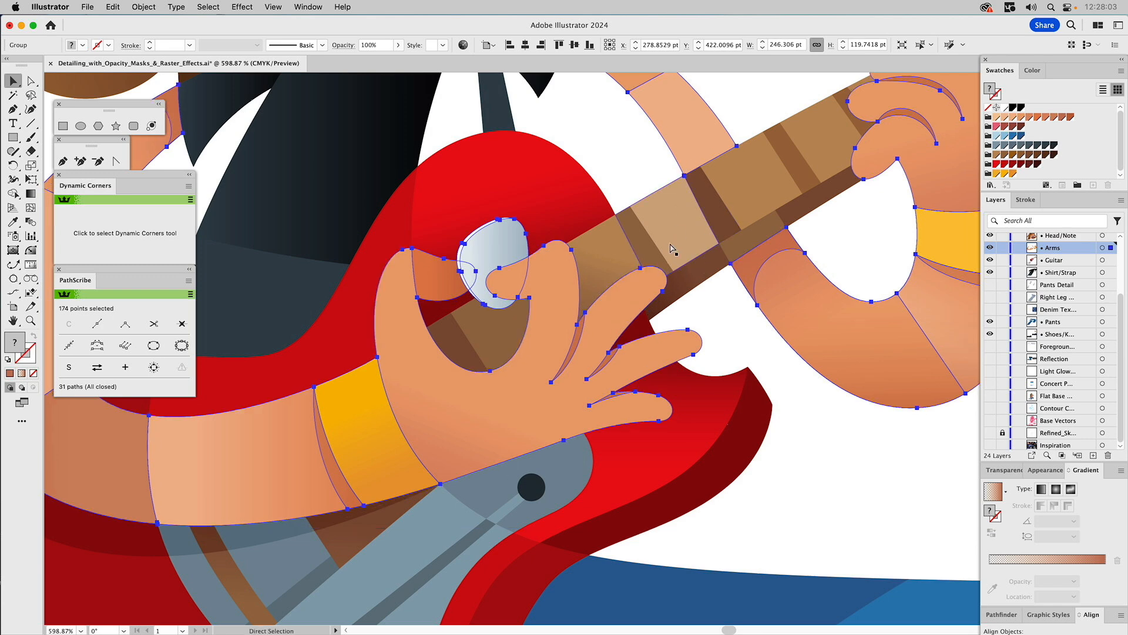
Isolate the guitar pick's nested group, move its white edge highlight up and left, undo the move, and exit isolation
double_click(487, 252)
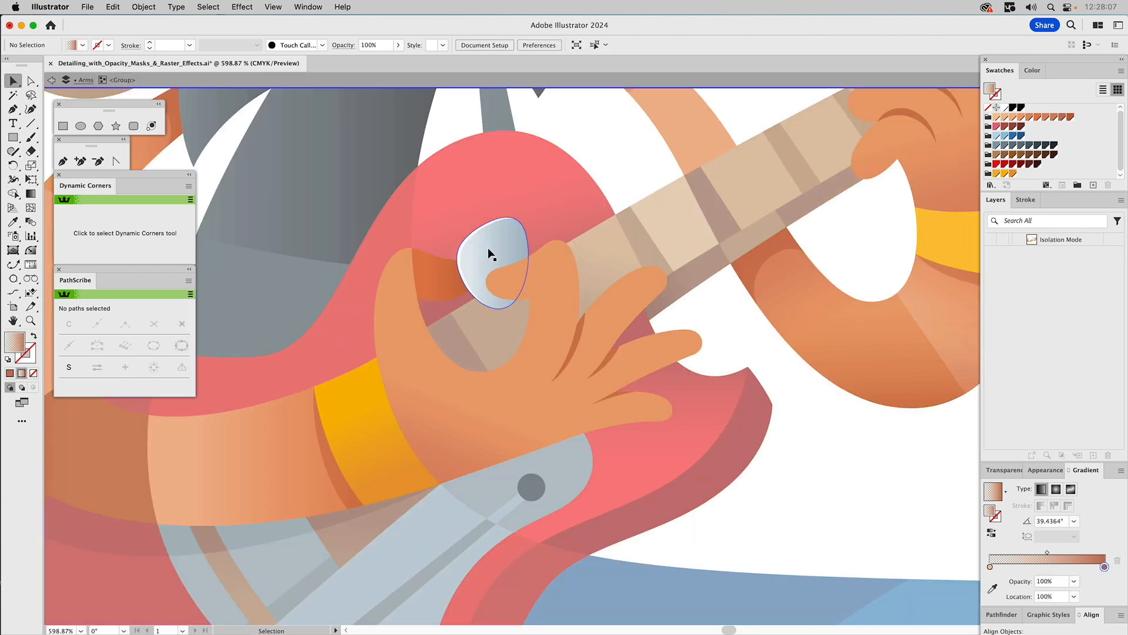
click(489, 249)
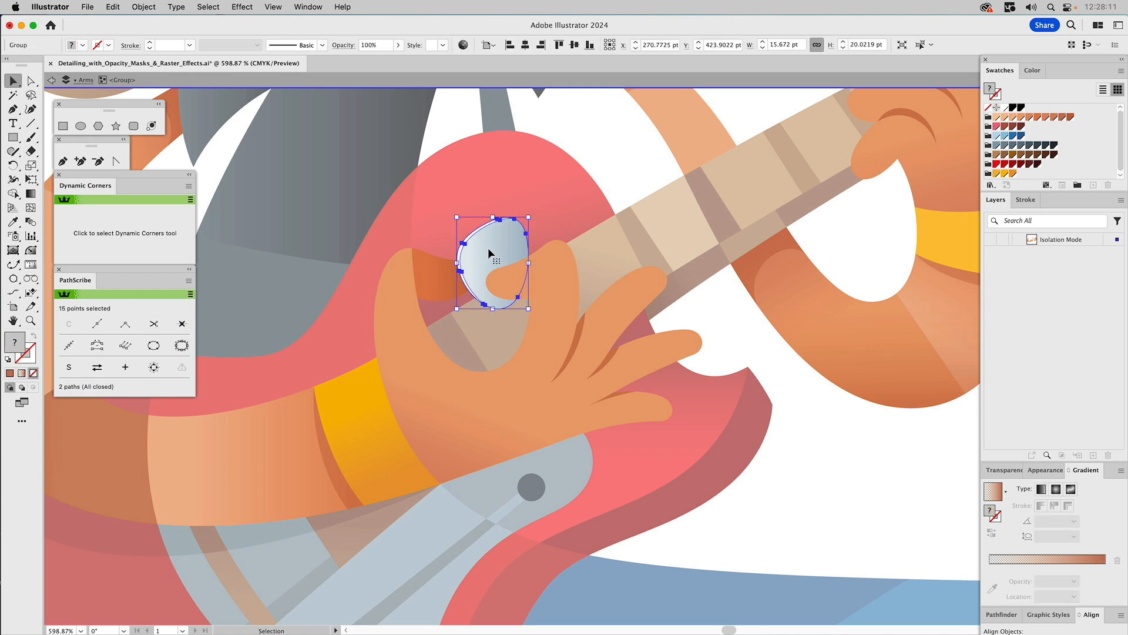
double_click(488, 248)
click(472, 236)
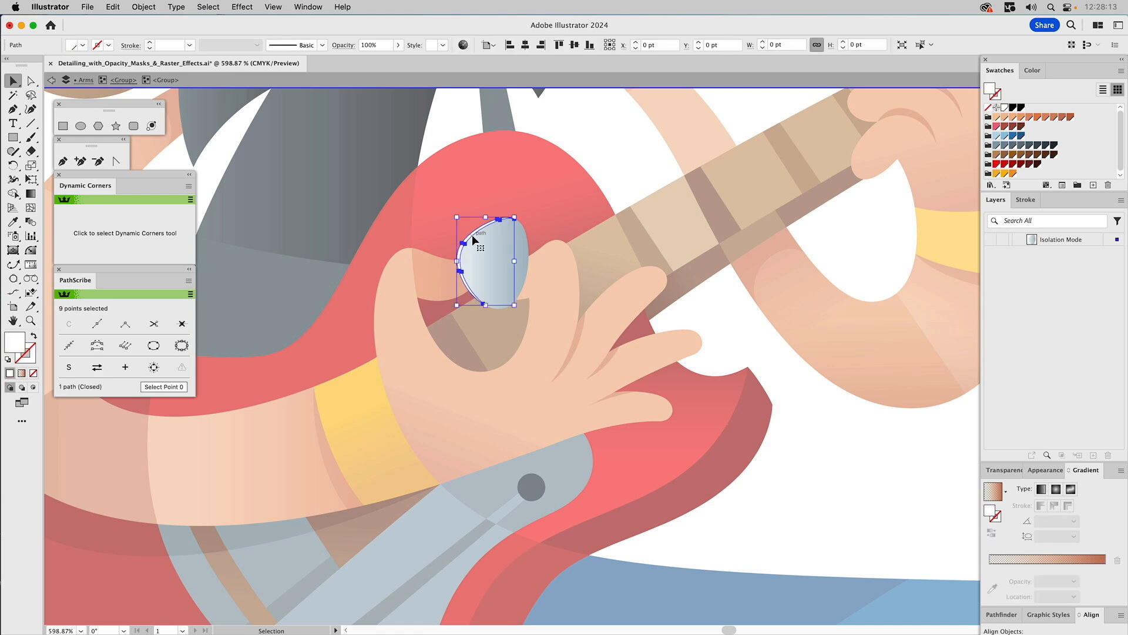
drag(472, 236, 461, 224)
key(a)
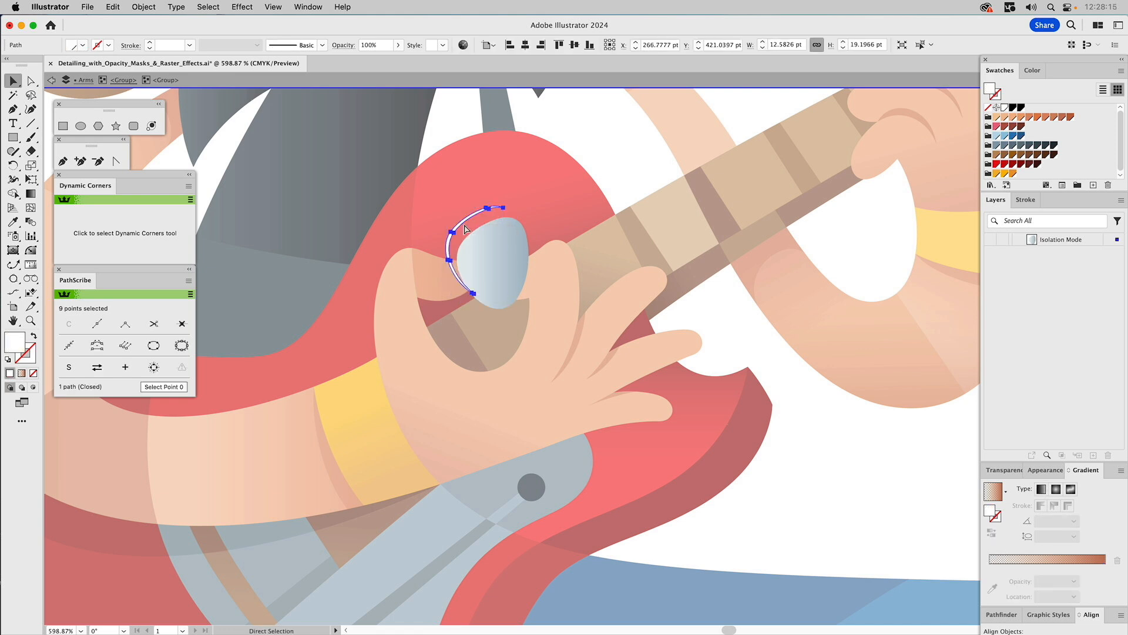
key(super+z)
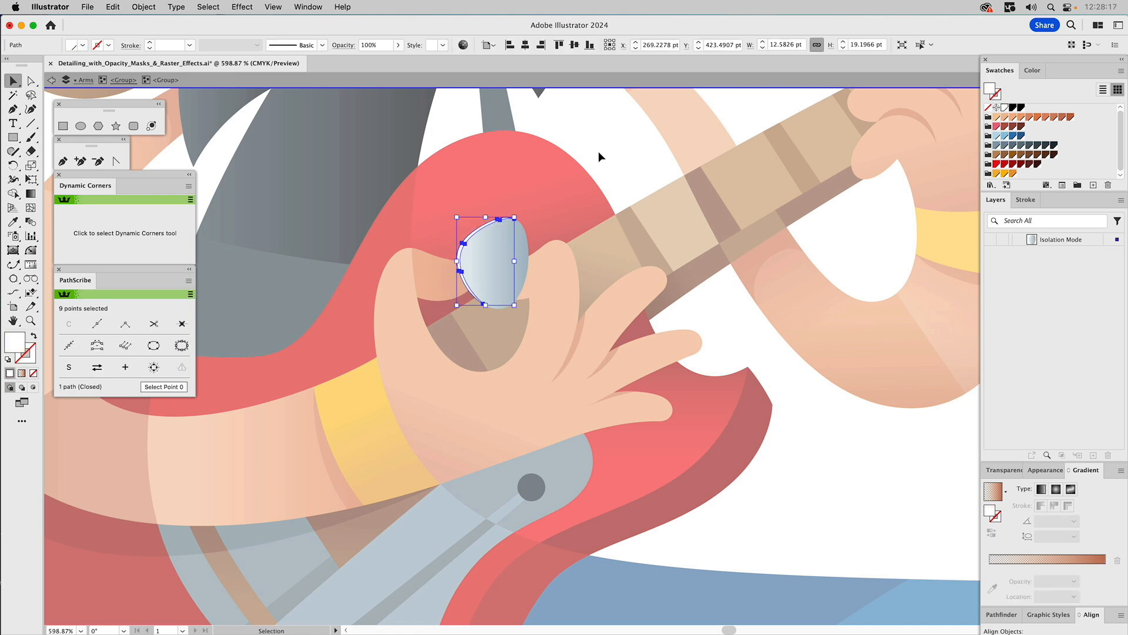
double_click(598, 150)
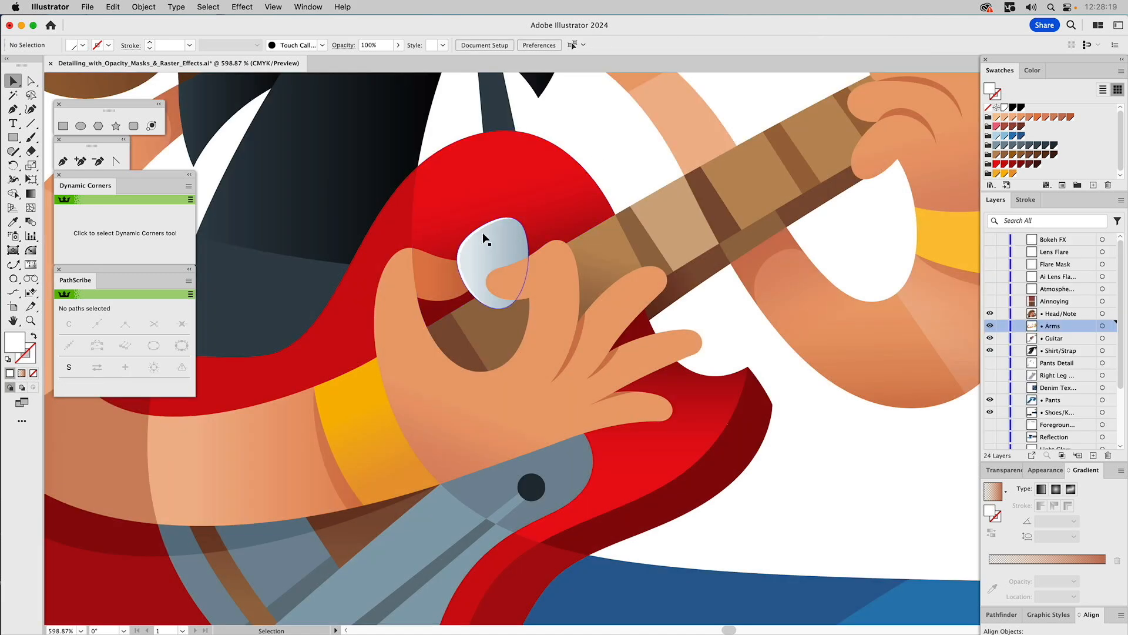
Inspect the fills and opacity of the separate red, grey and brown shadow shapes under the forearm on the guitar body
key(super+0)
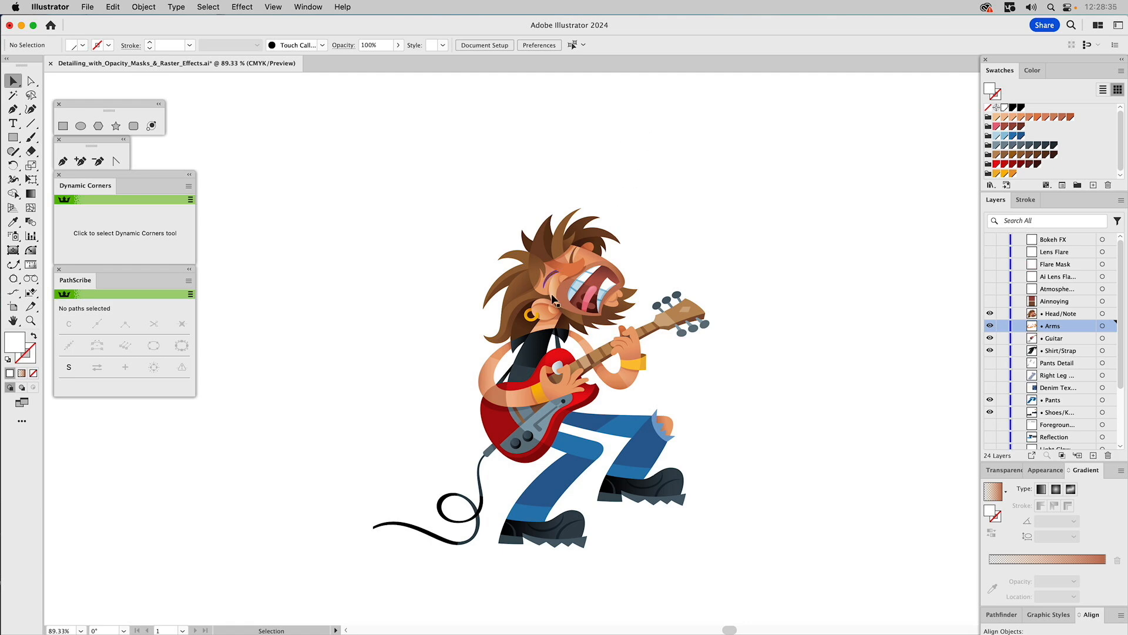
key(z)
drag(442, 359, 627, 470)
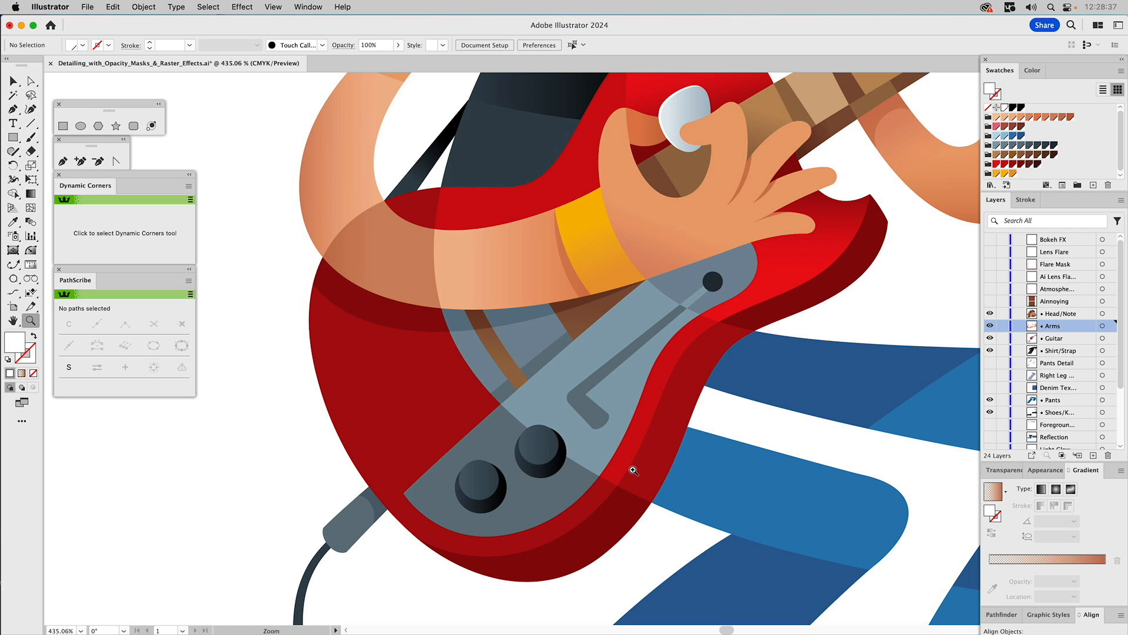
key(a)
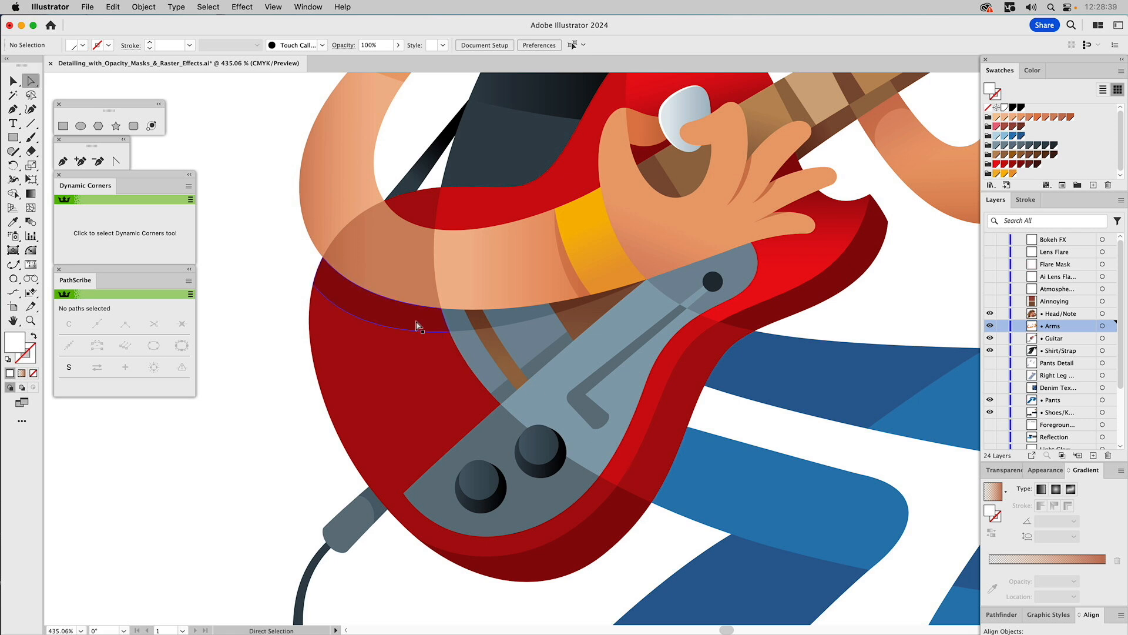
click(416, 323)
click(459, 325)
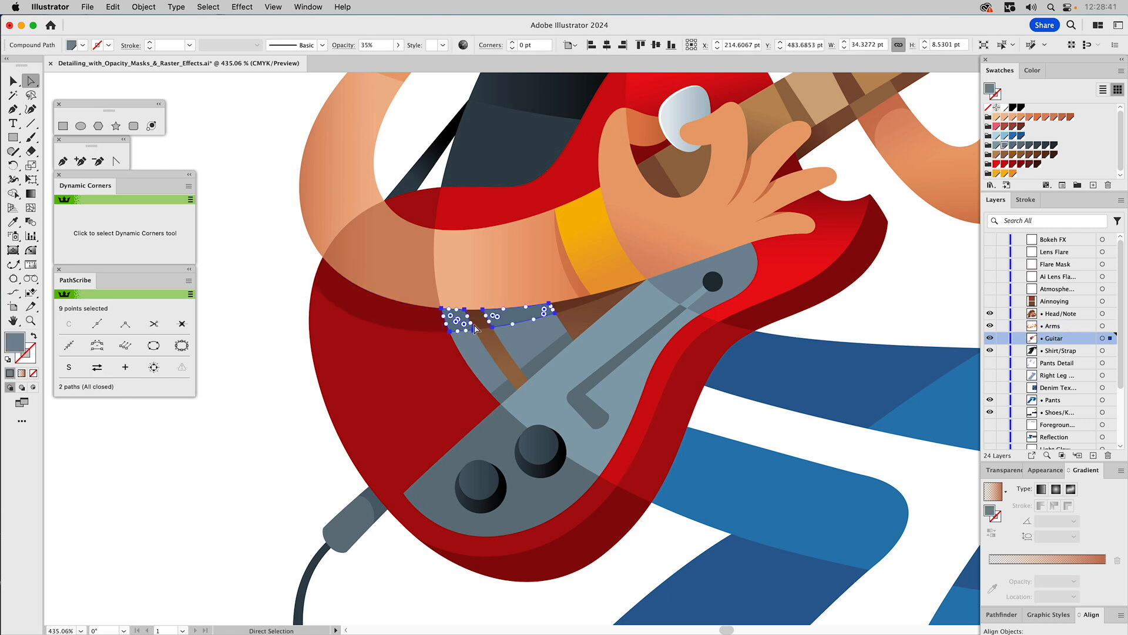
click(488, 327)
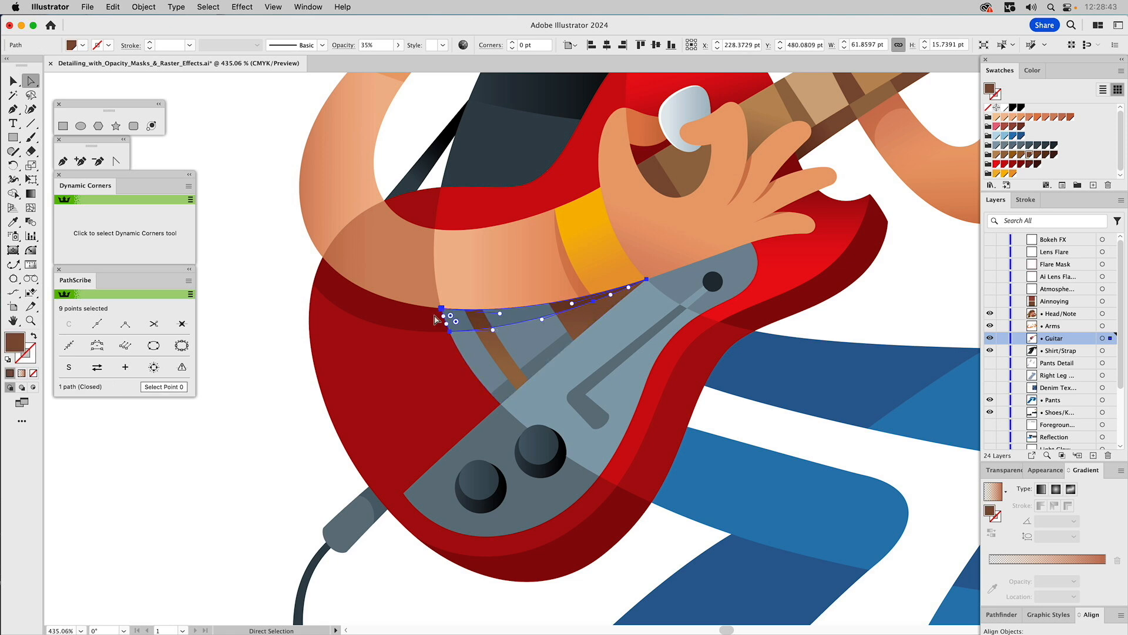
key(v)
click(259, 350)
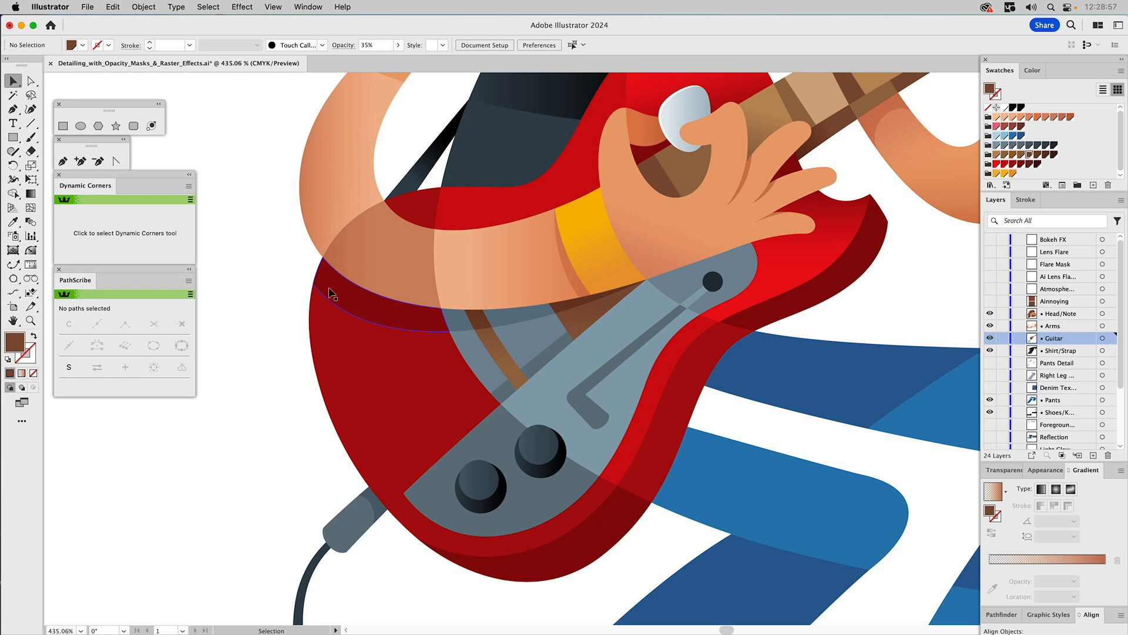
Isolate the guitar group, check the grey and brown shadow pieces beneath the forearm, and exit isolation
click(329, 292)
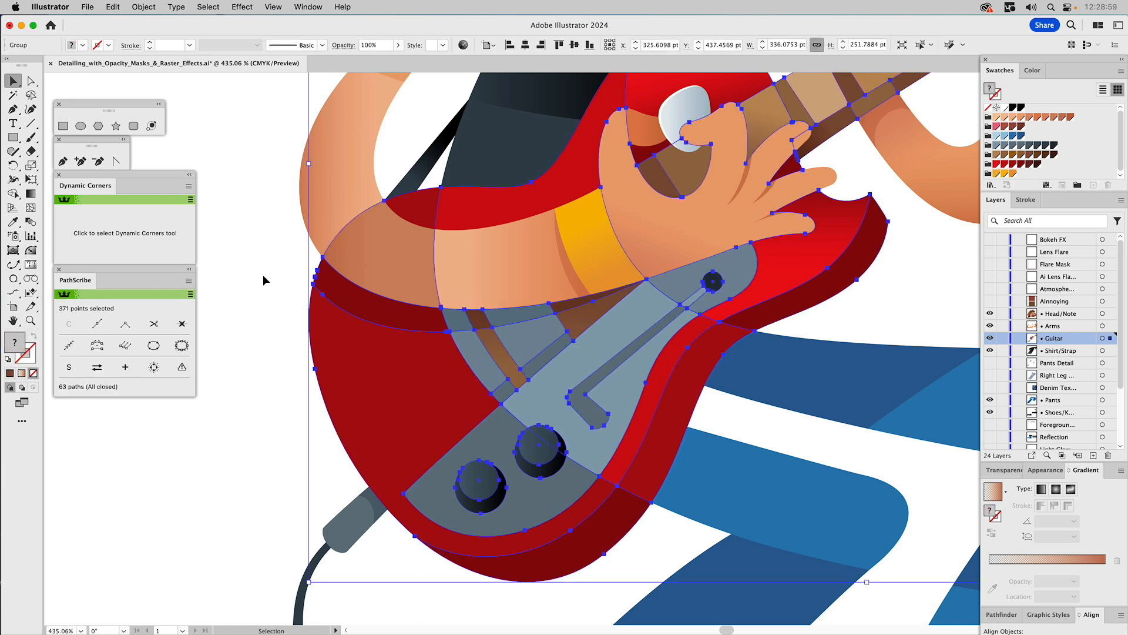
double_click(348, 297)
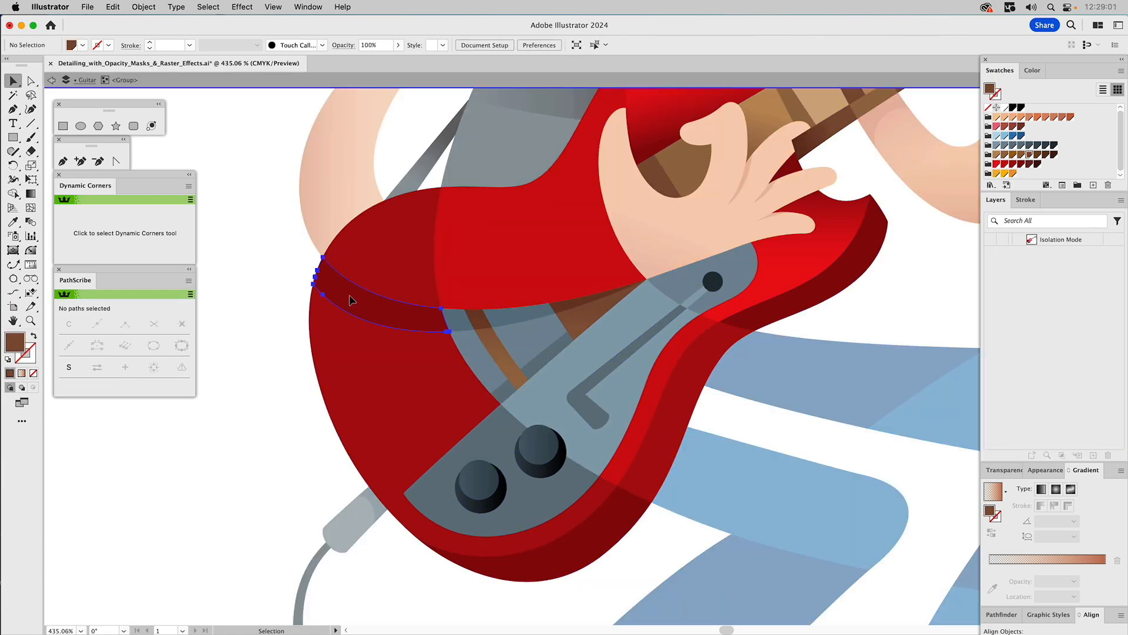
click(453, 316)
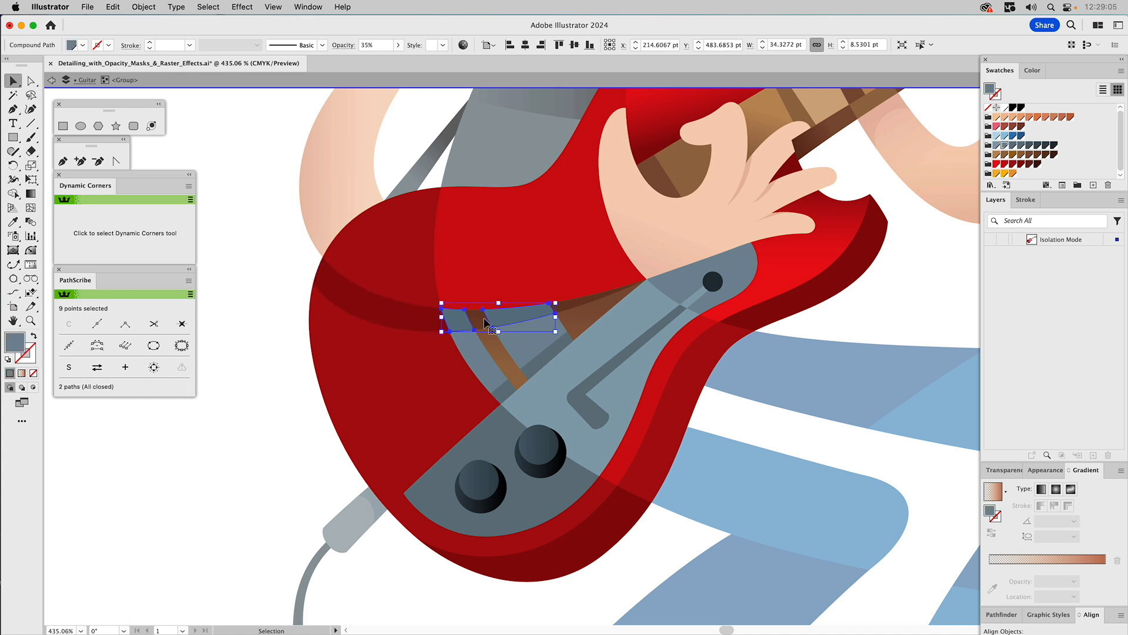
click(567, 305)
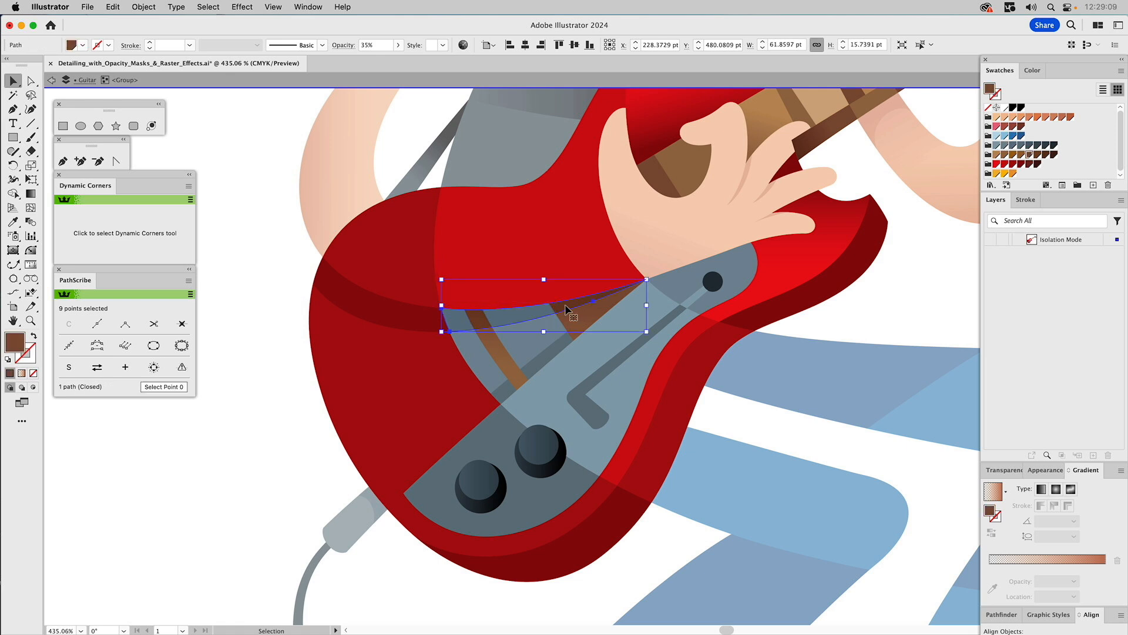
double_click(273, 259)
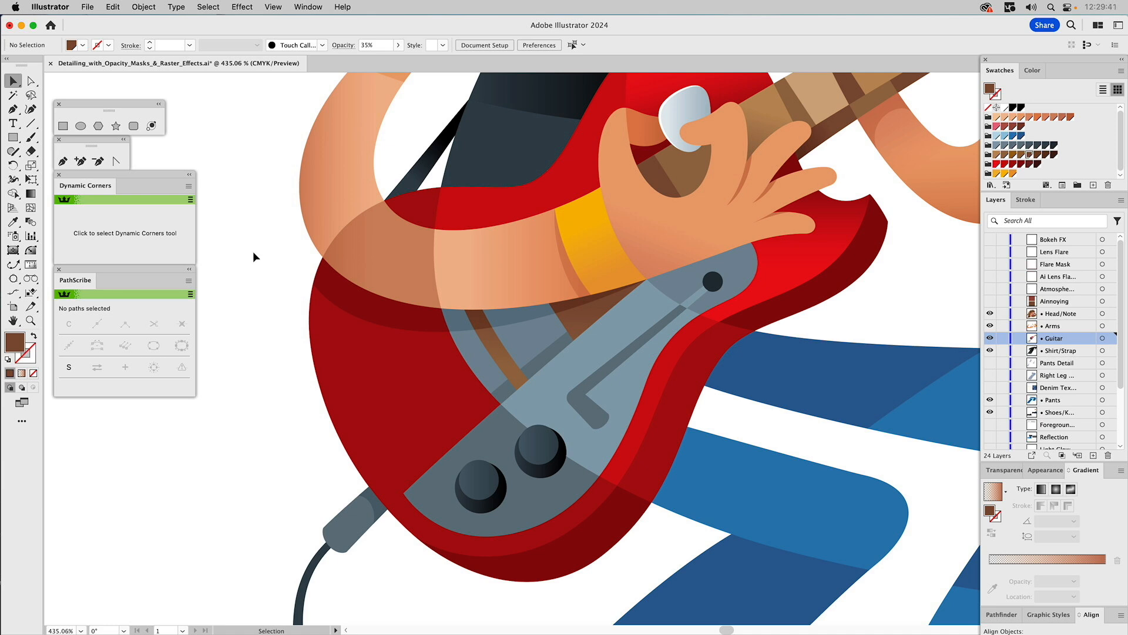
Show the denim texture layer containing the linked denim image and the yellow leg outline
key(super)
key(super+0)
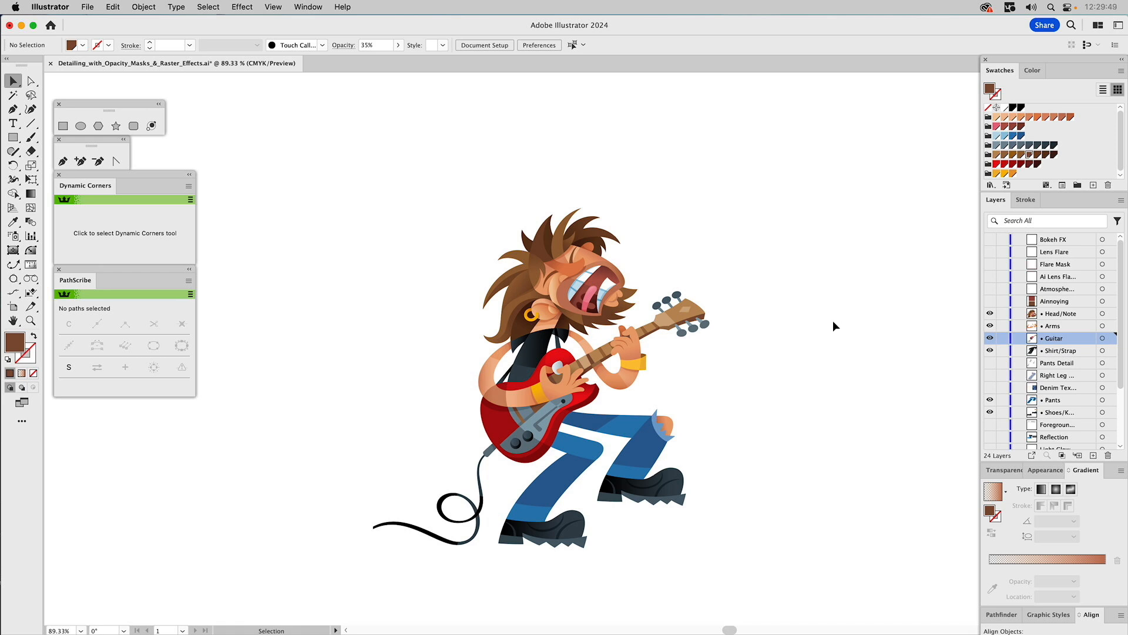
key(z)
drag(482, 390, 714, 565)
key(space)
drag(719, 511, 710, 493)
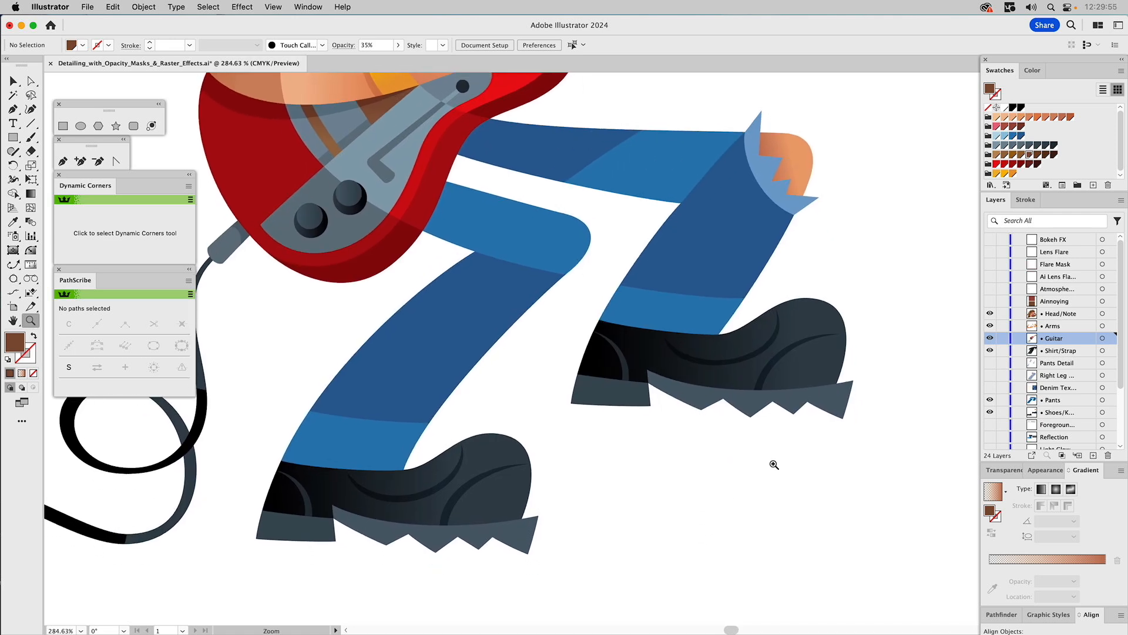
key(v)
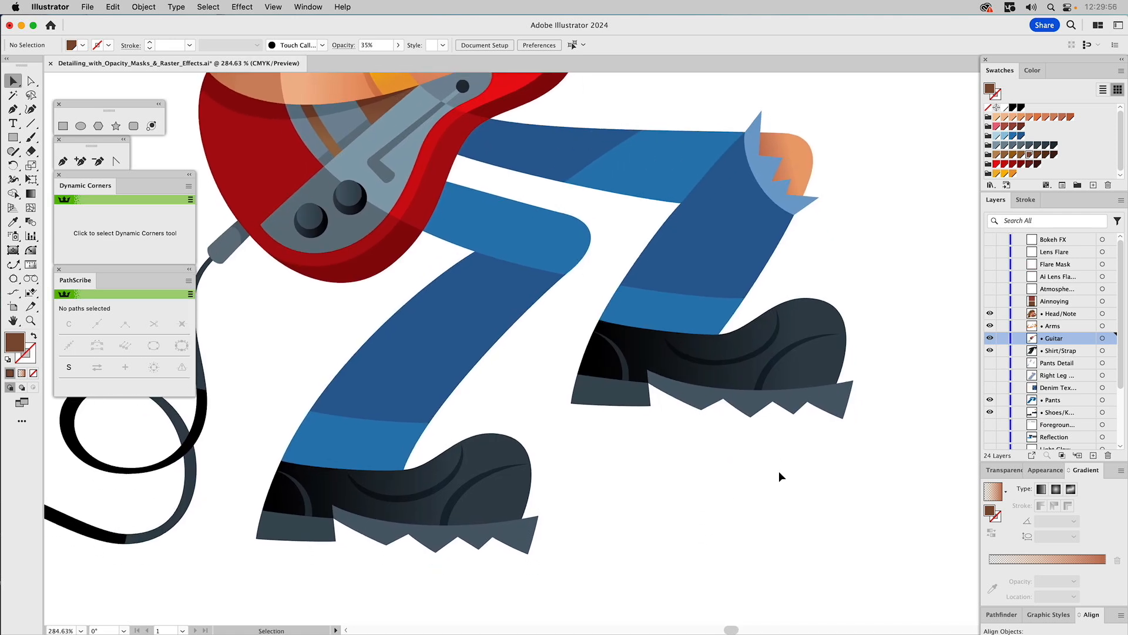
click(991, 387)
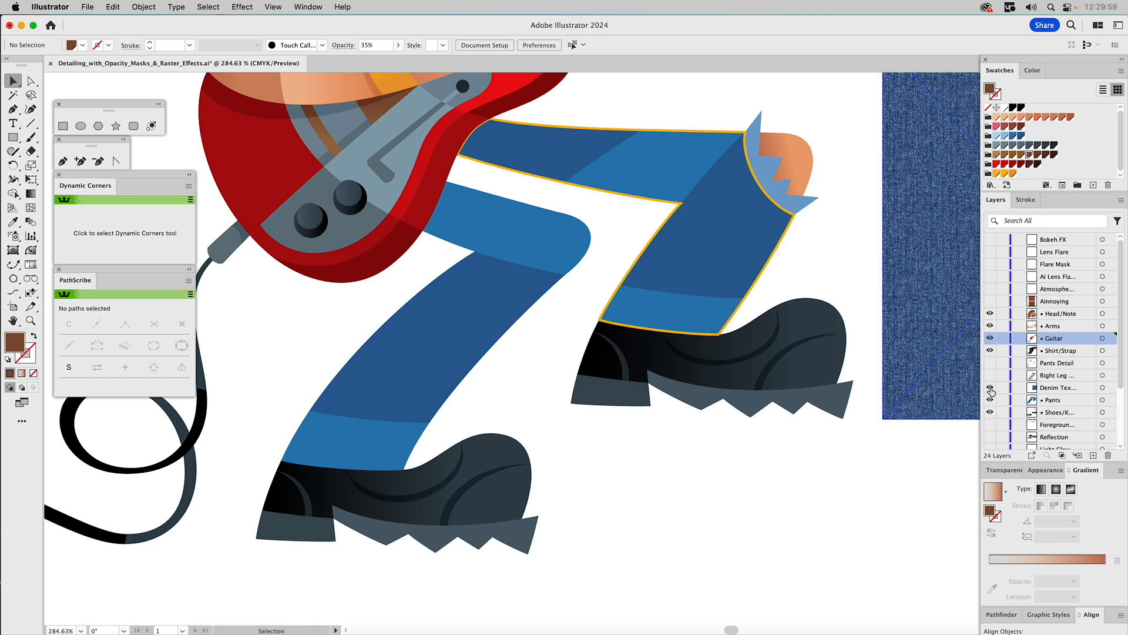
Position the linked denim image over the yellow-outlined leg so that it covers the whole outline
drag(893, 335, 677, 390)
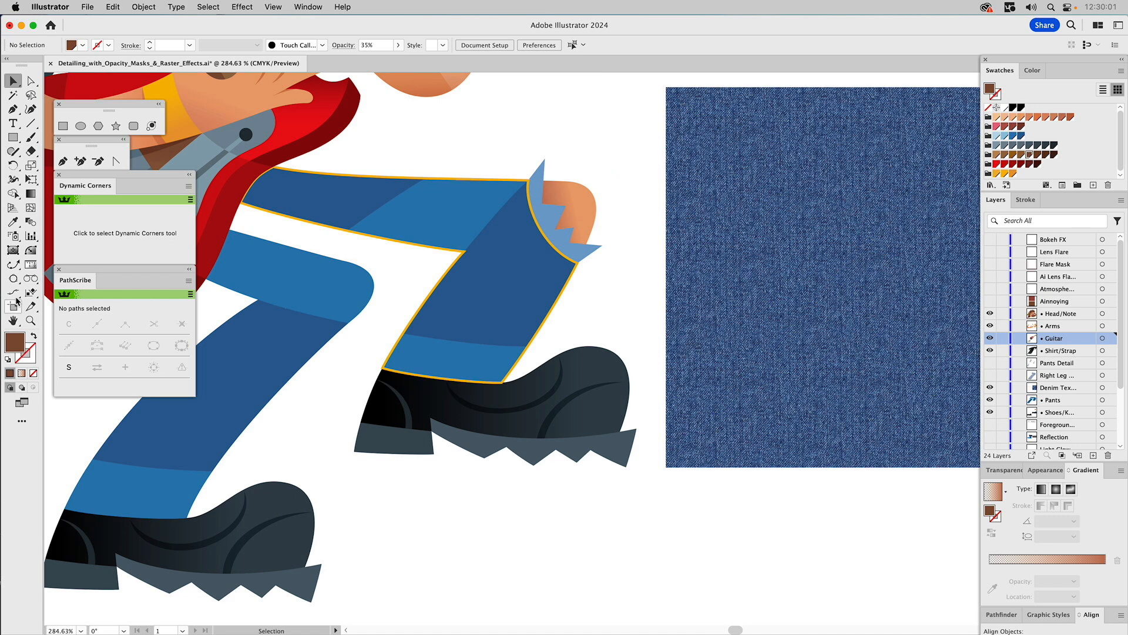
key(z)
alt+click(560, 303)
mouse_move(652, 332)
mouse_down()
mouse_move(622, 320)
mouse_move(649, 325)
mouse_up()
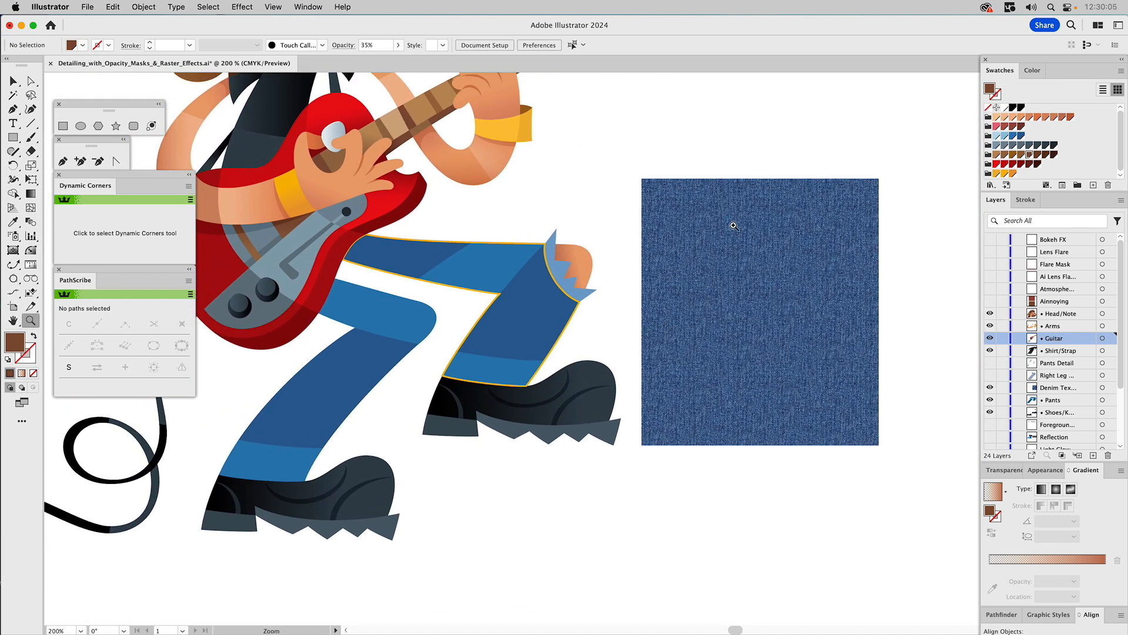
key(v)
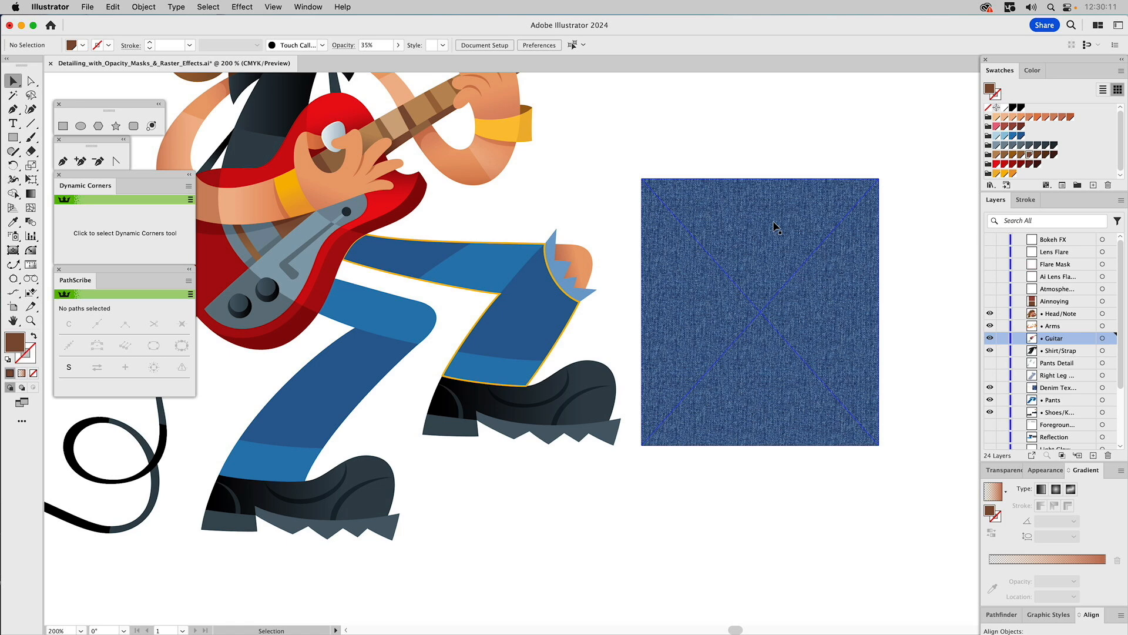
drag(819, 241, 521, 245)
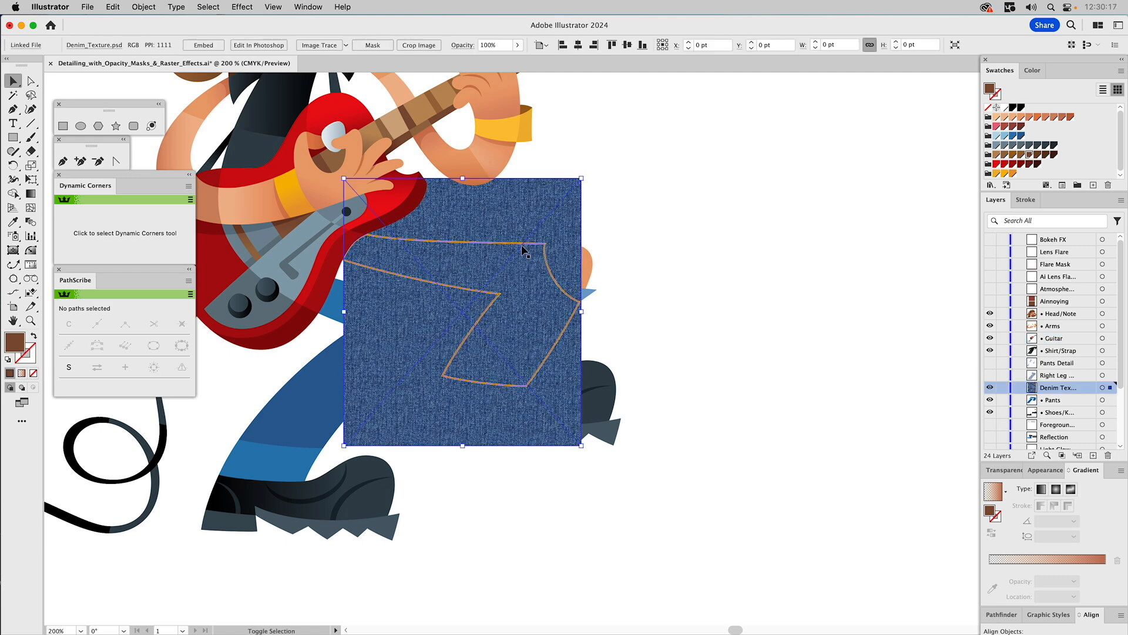
key(Left)
shift+click(529, 242)
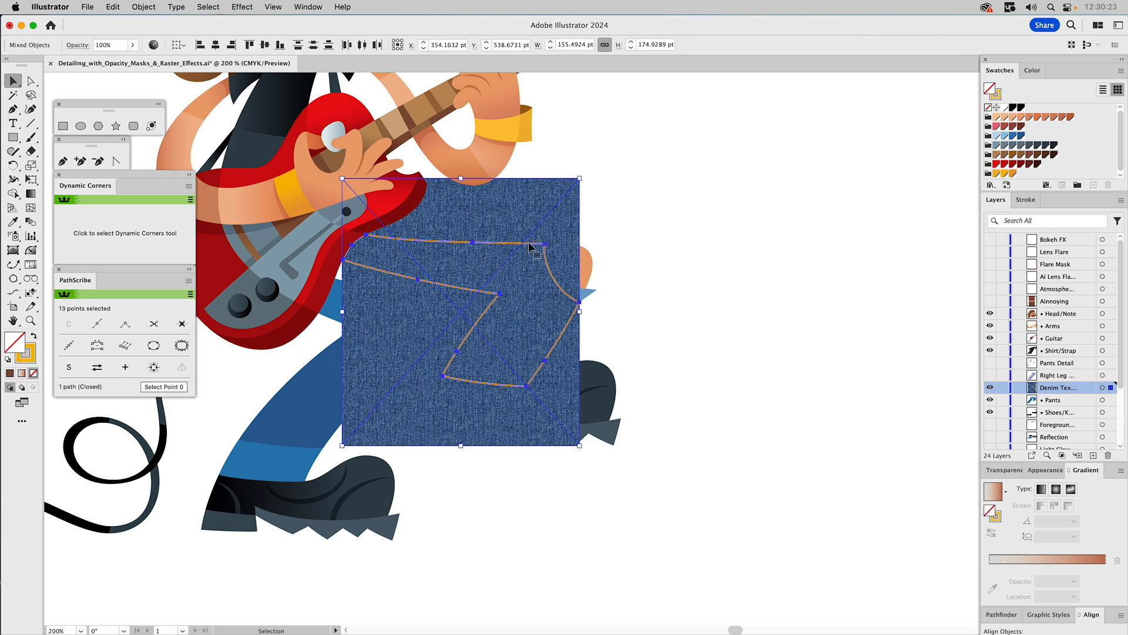
click(651, 212)
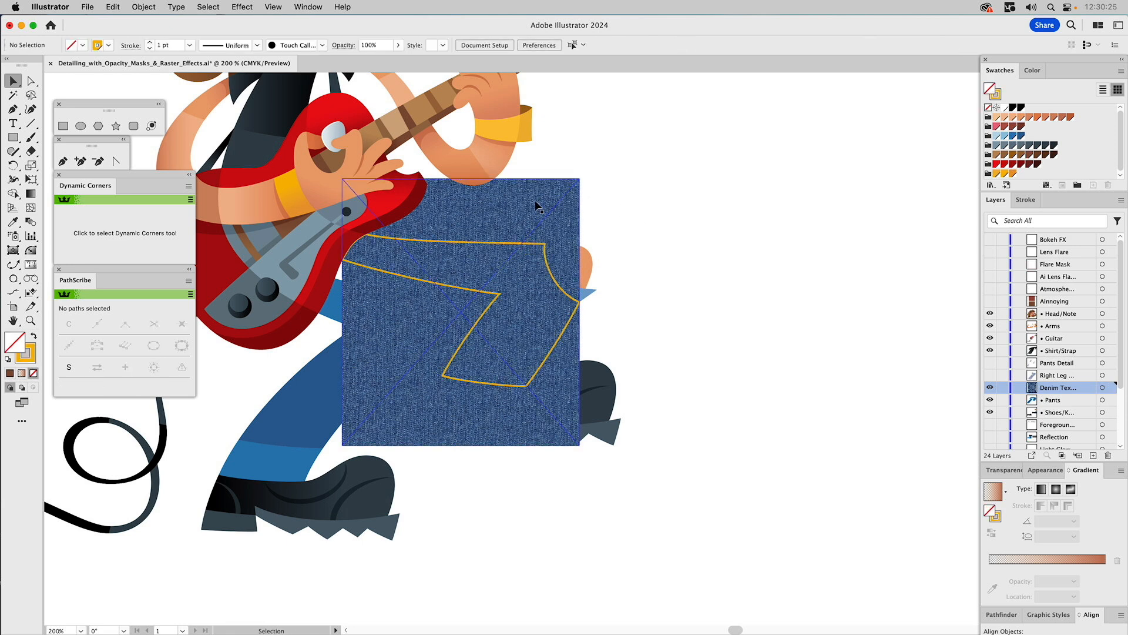
Set the denim image's blending mode to Overlay and its opacity to 50%
click(541, 194)
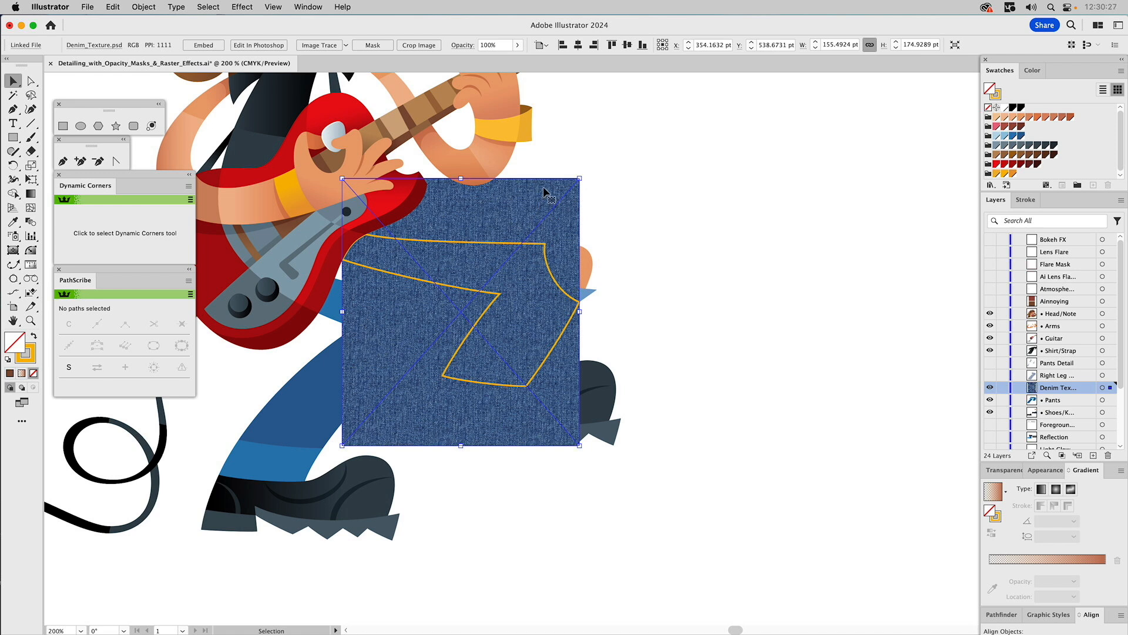
click(1004, 470)
click(1012, 488)
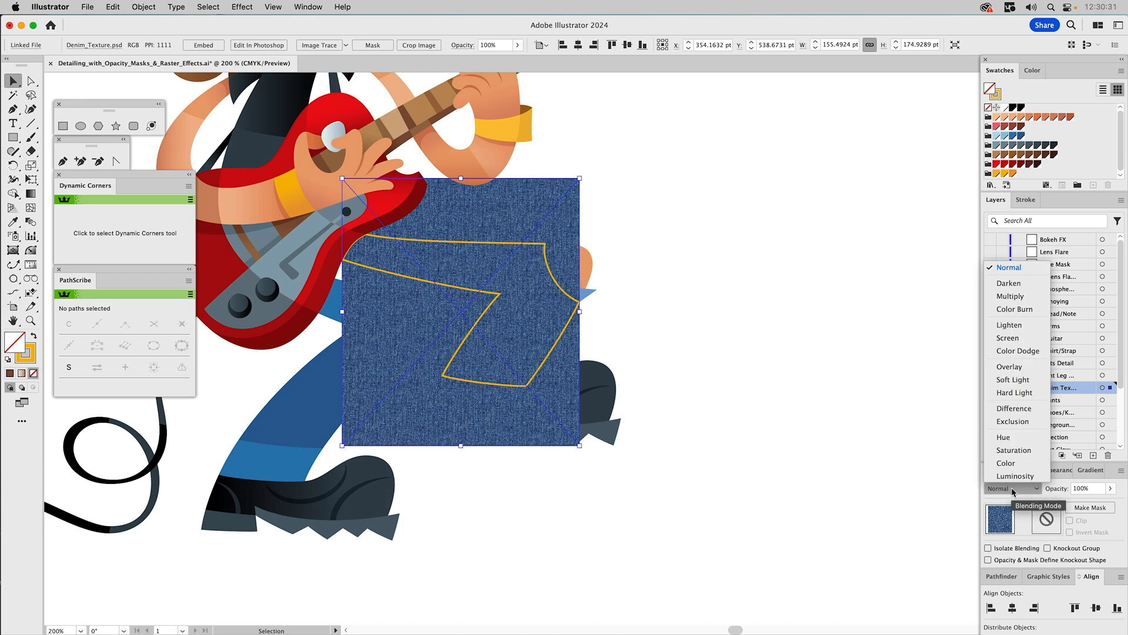
click(1006, 367)
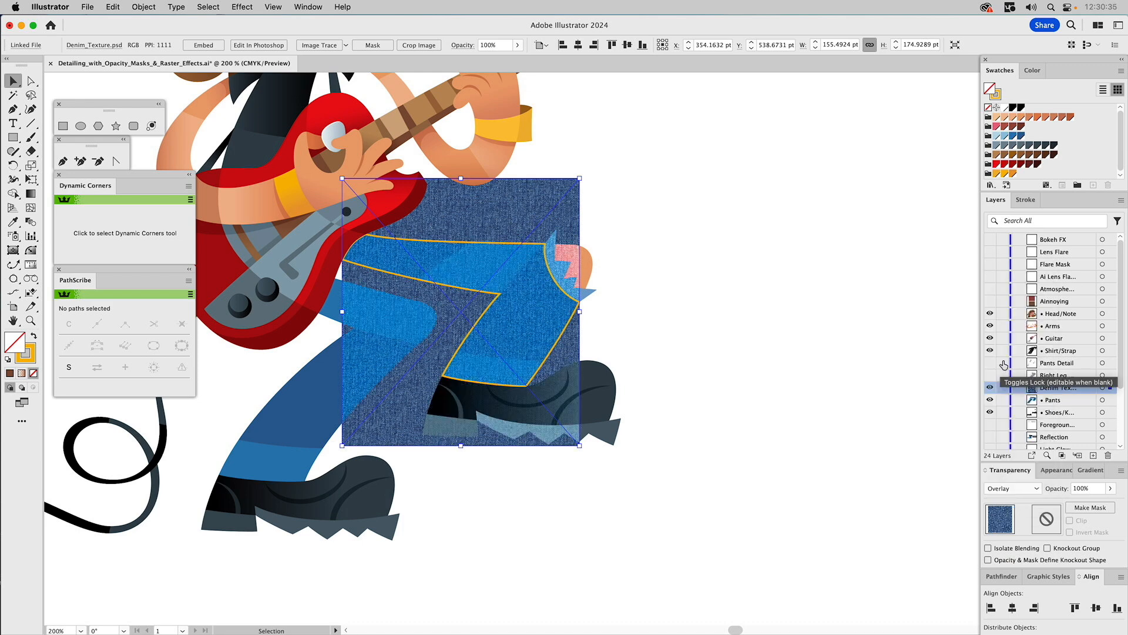
click(1080, 489)
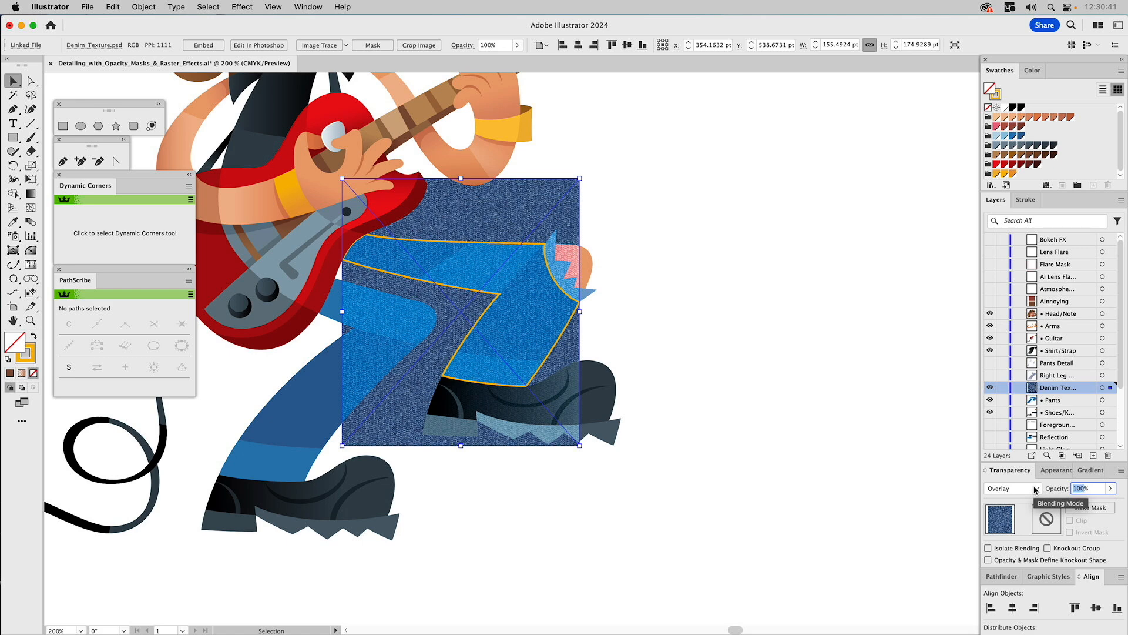
text(50)
key(Return)
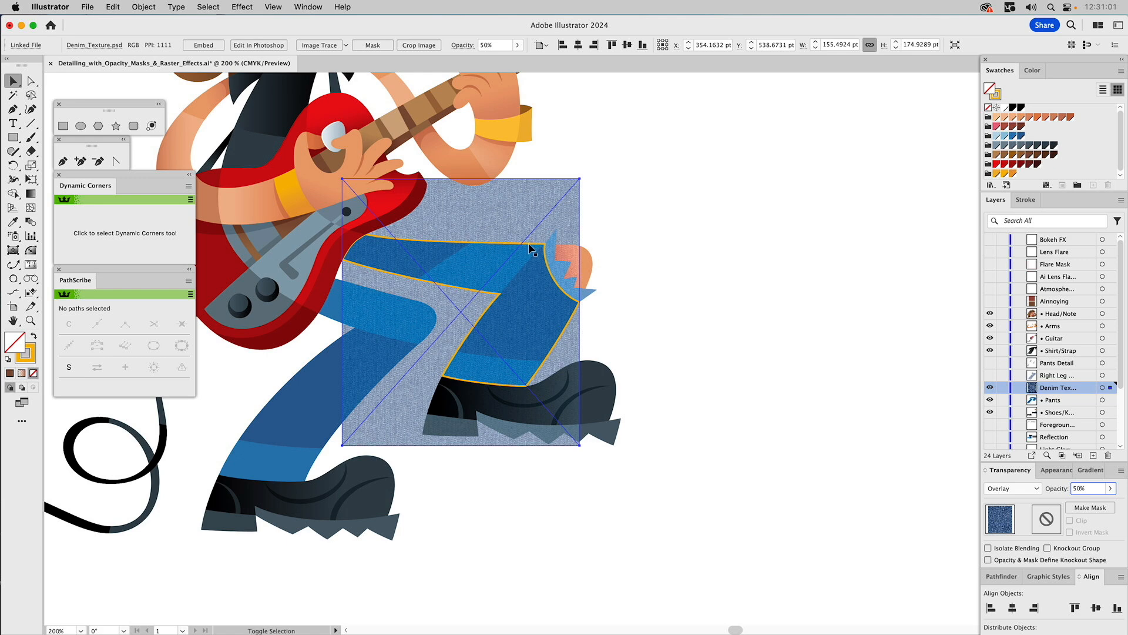
Make a clipping mask from the yellow leg outline and the denim image so the texture stays inside the leg
shift+click(531, 242)
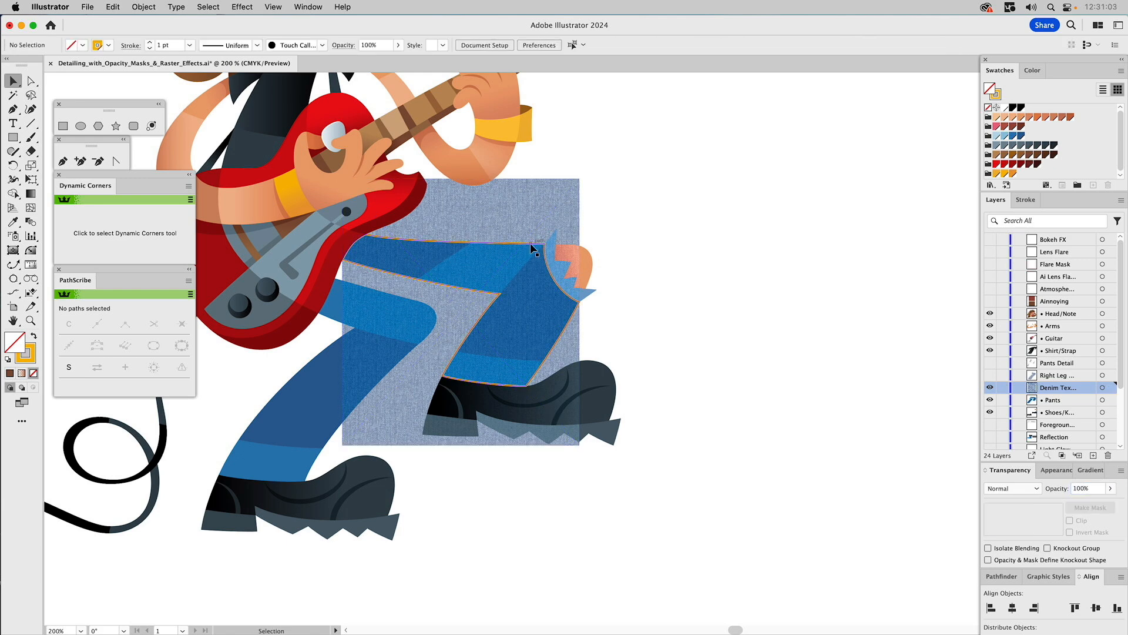
shift+click(529, 225)
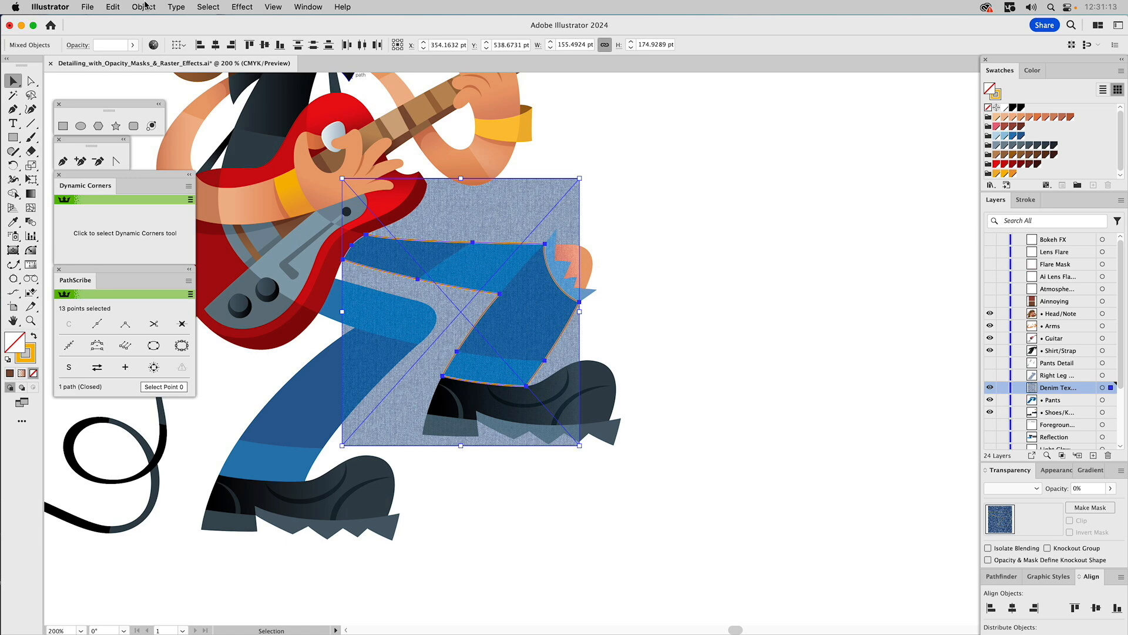
key(super+7)
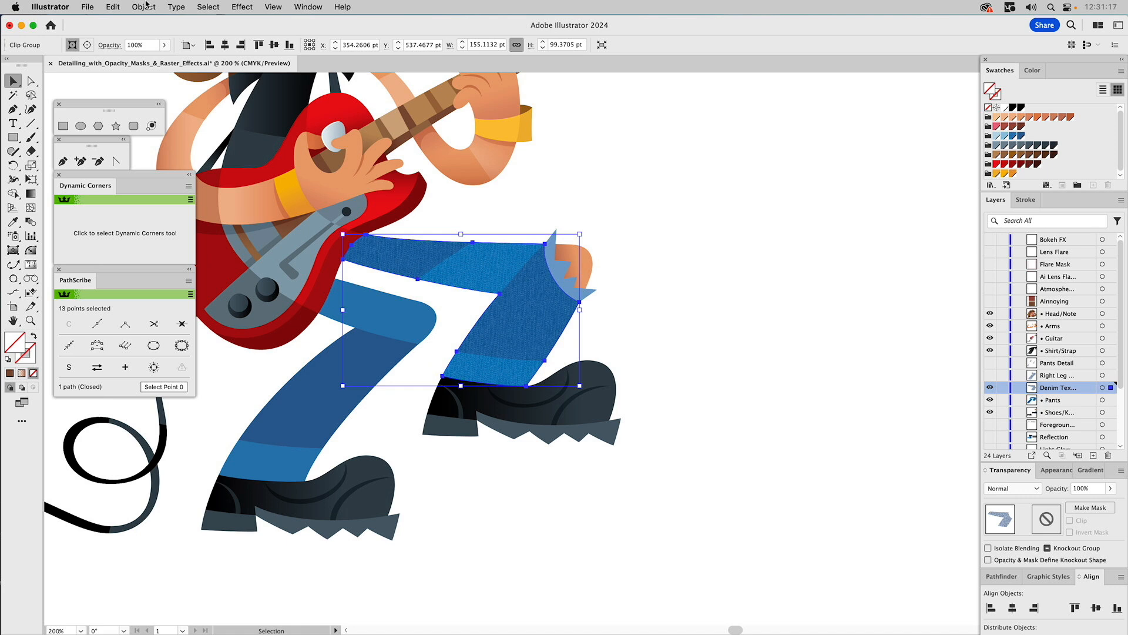
click(144, 6)
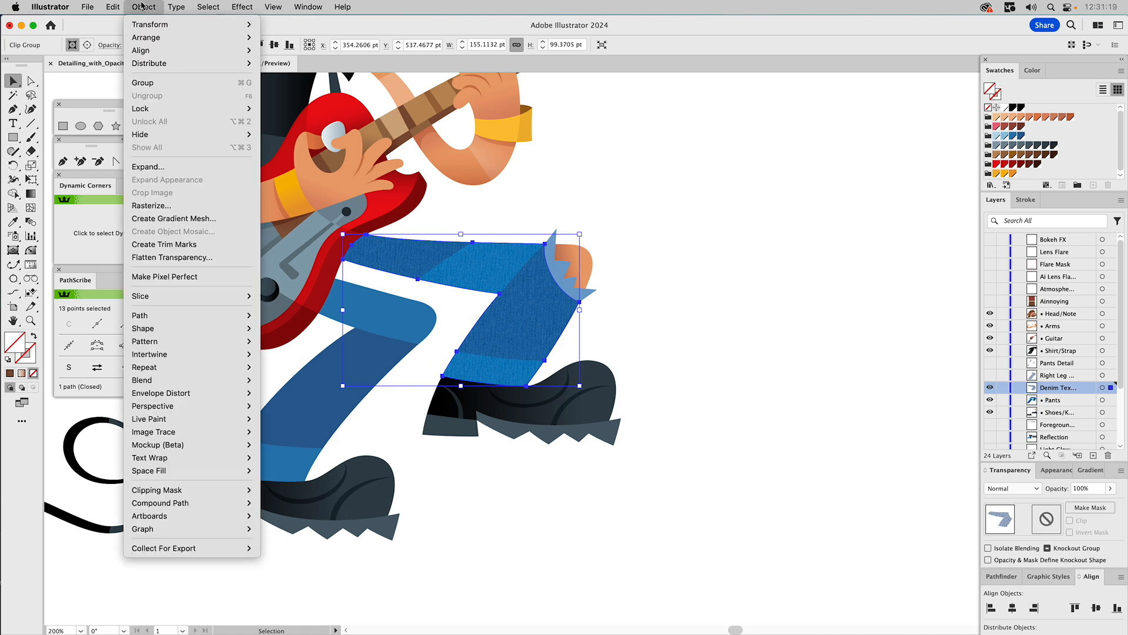
mouse_move(158, 492)
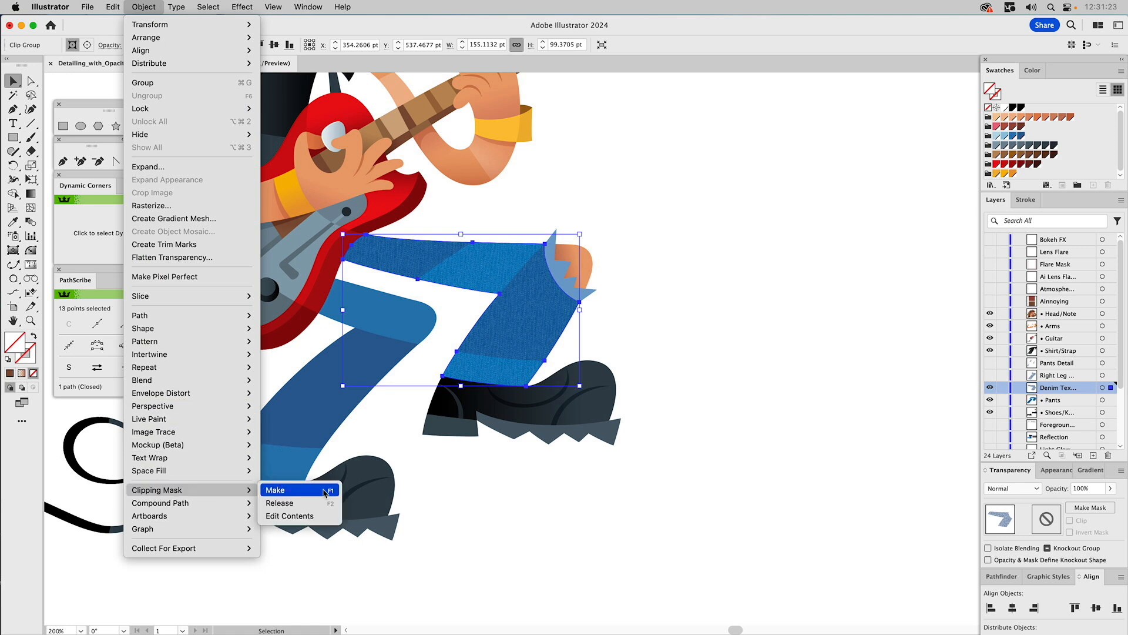
click(457, 501)
Show the right leg's denim layer and the Pants Detail layer
click(701, 330)
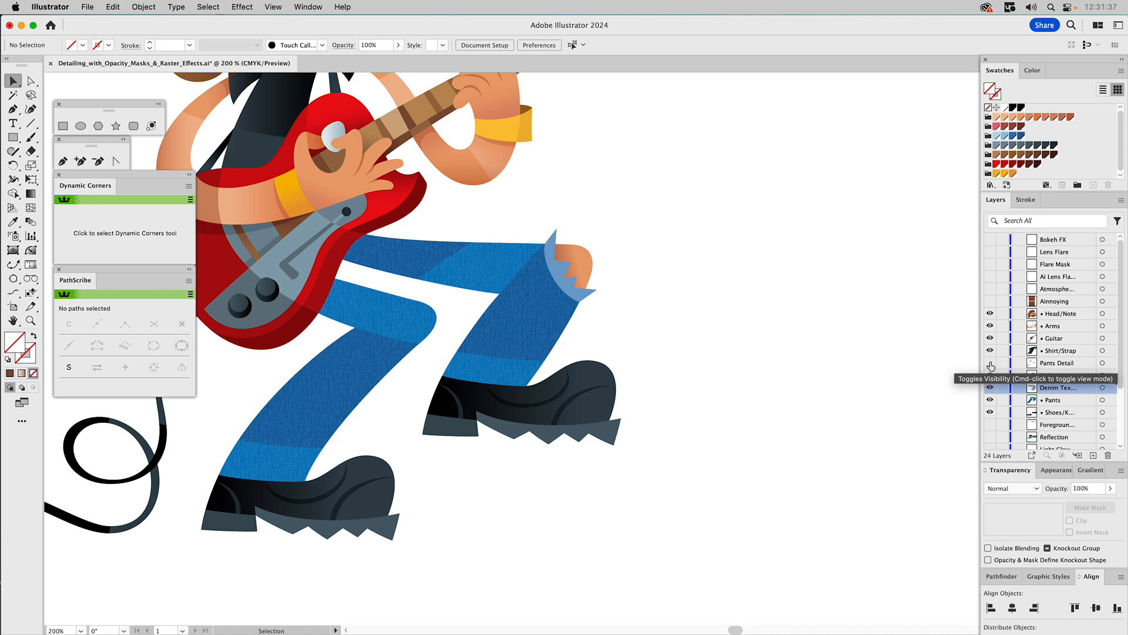
scroll(782, 288, left, 6)
key(z)
drag(337, 173, 862, 585)
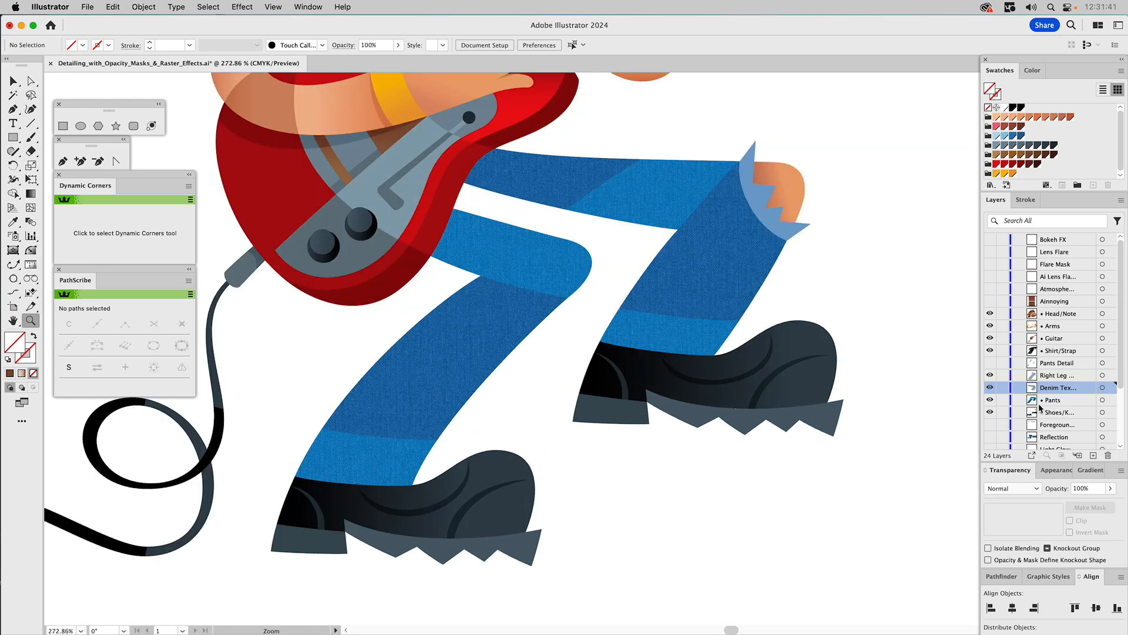
click(990, 362)
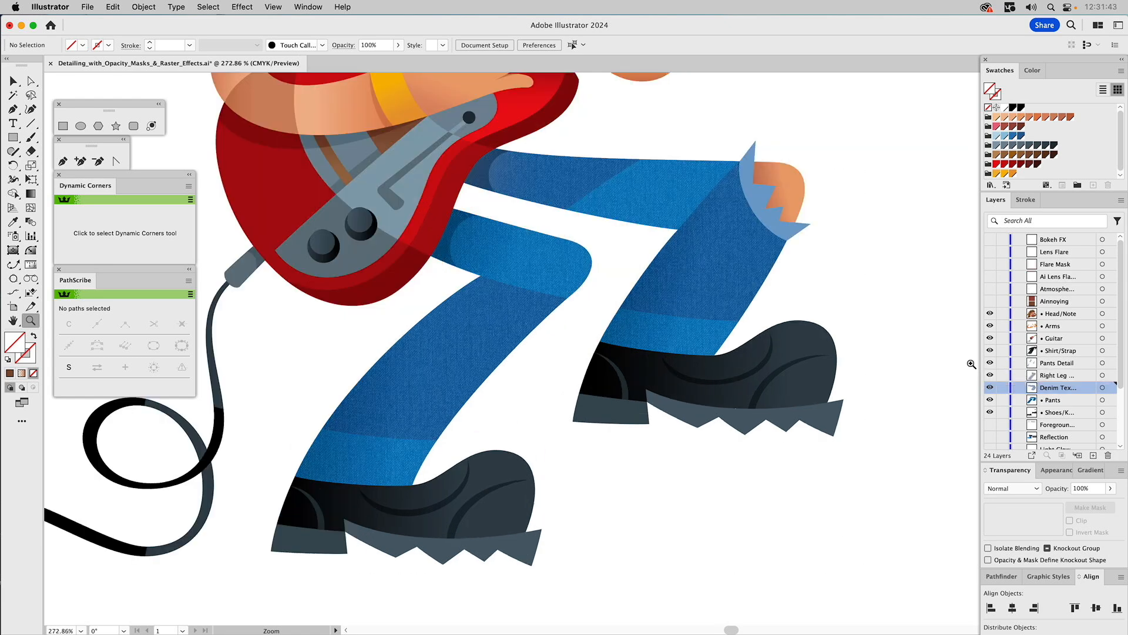
key(v)
Pull each lower leg's gradient shading shape out onto the blank canvas, undoing each move
click(354, 416)
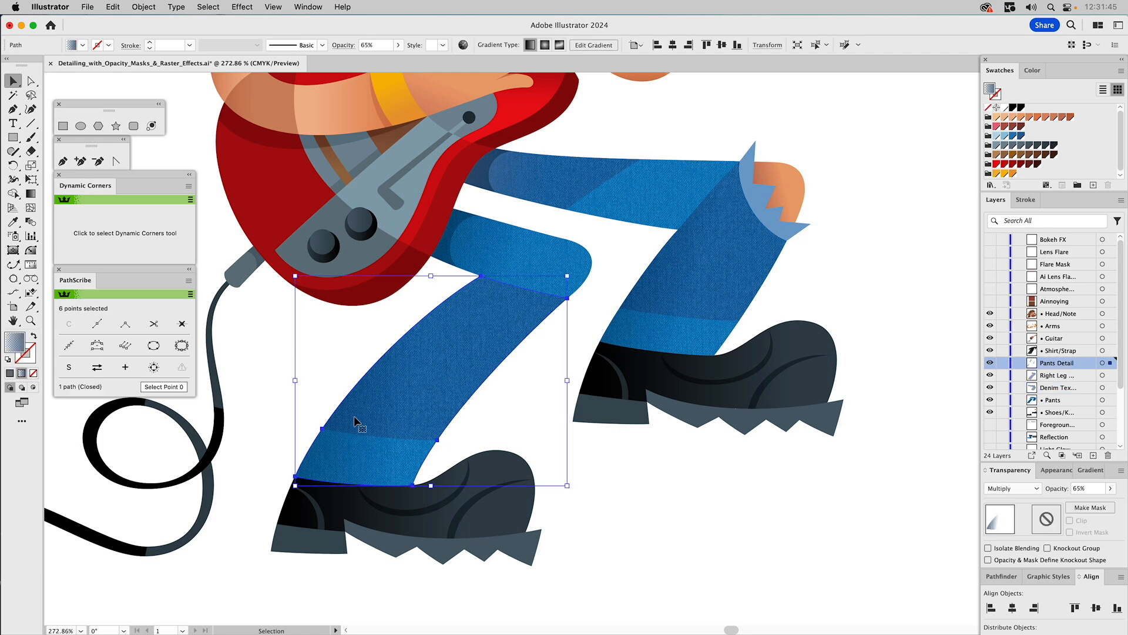
drag(354, 416, 270, 407)
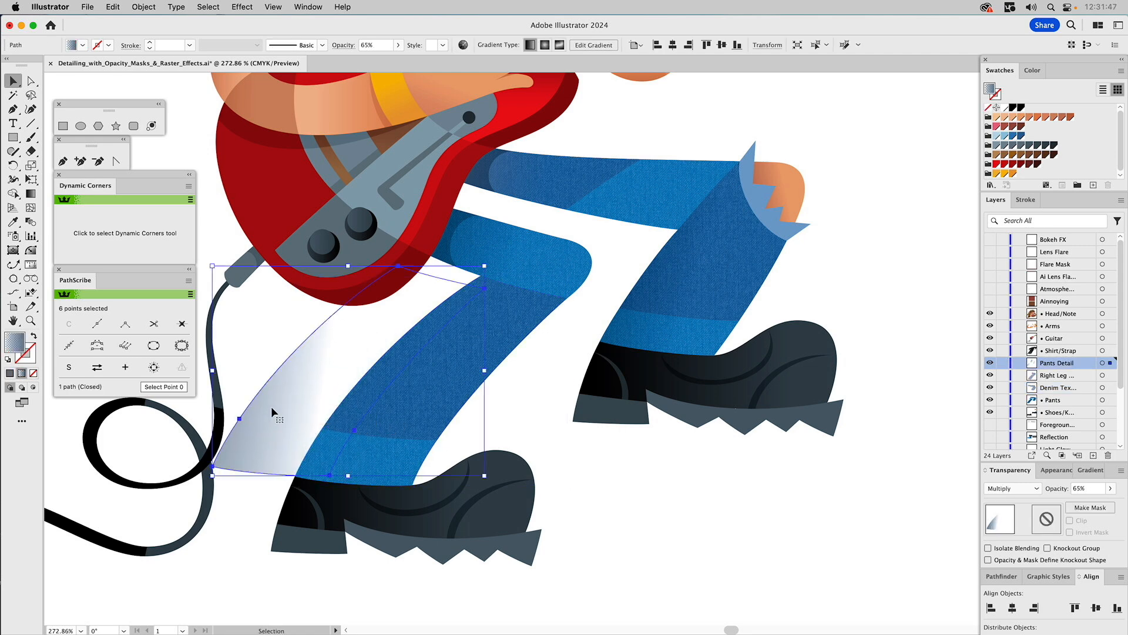
key(a)
key(super+z)
key(v)
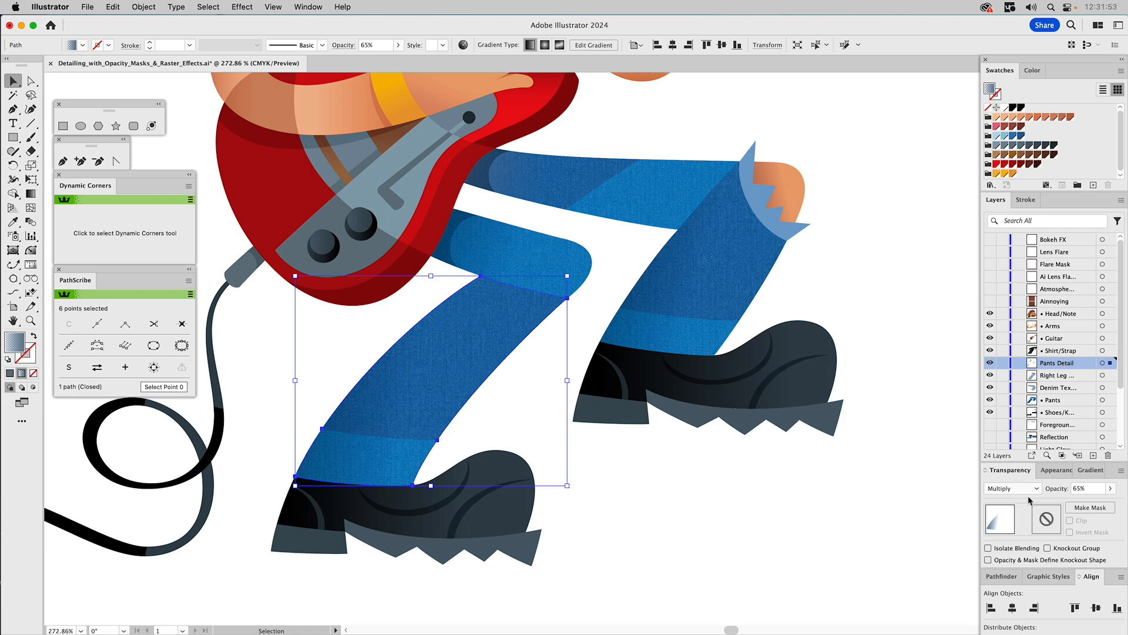
drag(658, 291, 887, 290)
key(super+z)
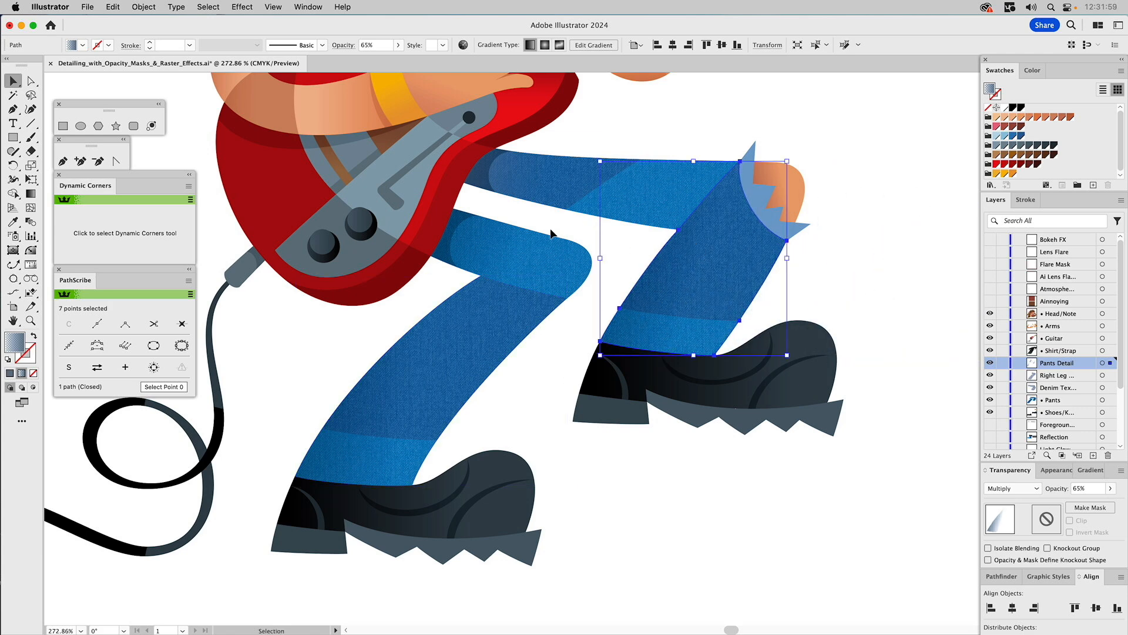
Pull the near thigh's gradient shading shape into the gap between the legs, undo the move, and select the guitar's shadow shape on that thigh
drag(483, 241, 562, 227)
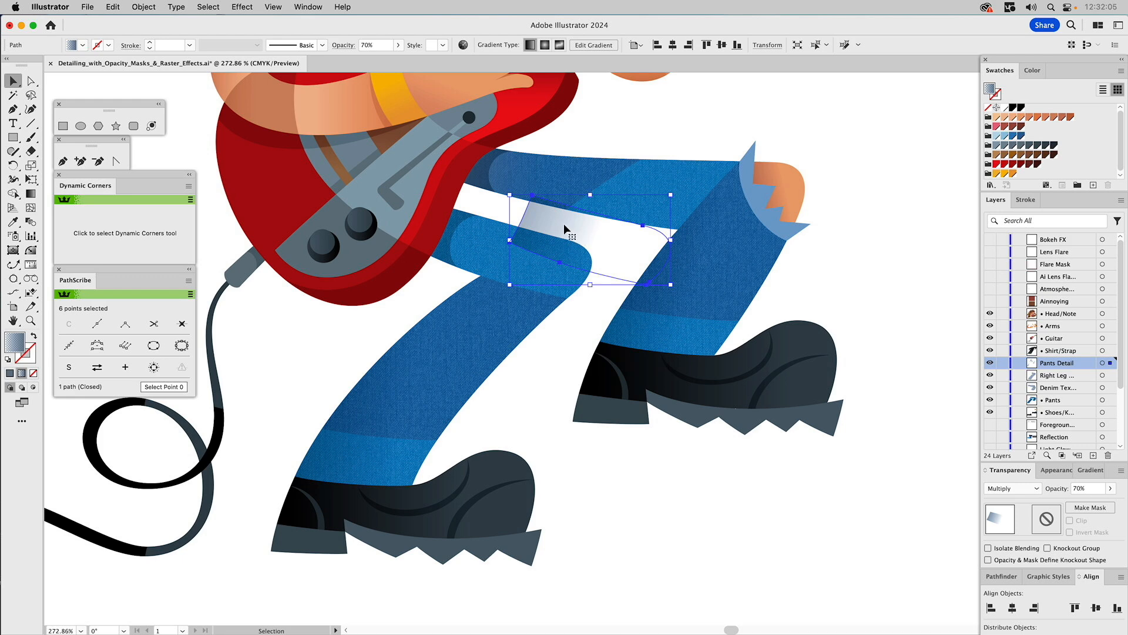
key(super+z)
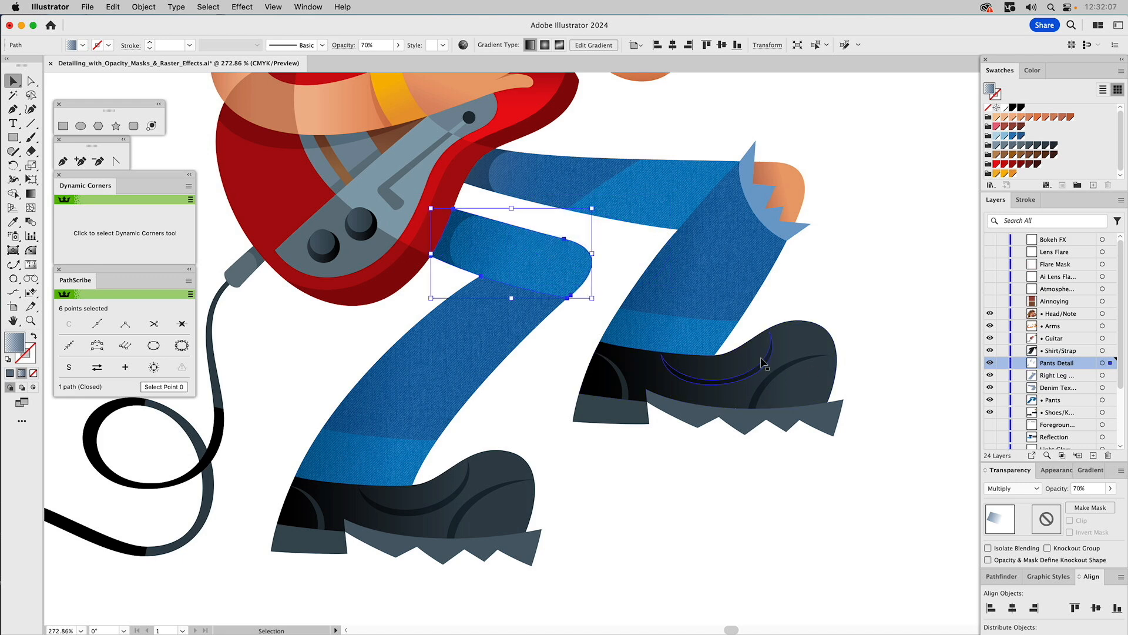
click(456, 225)
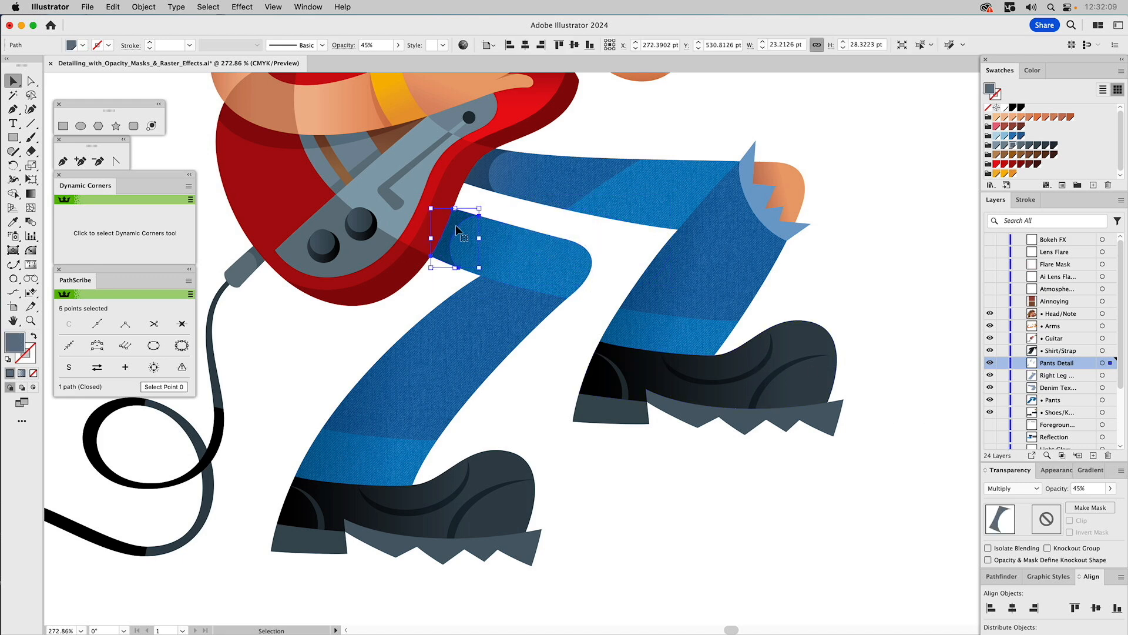
Pull the far thigh's gradient shading shape along the leg and return it to its original place
click(528, 173)
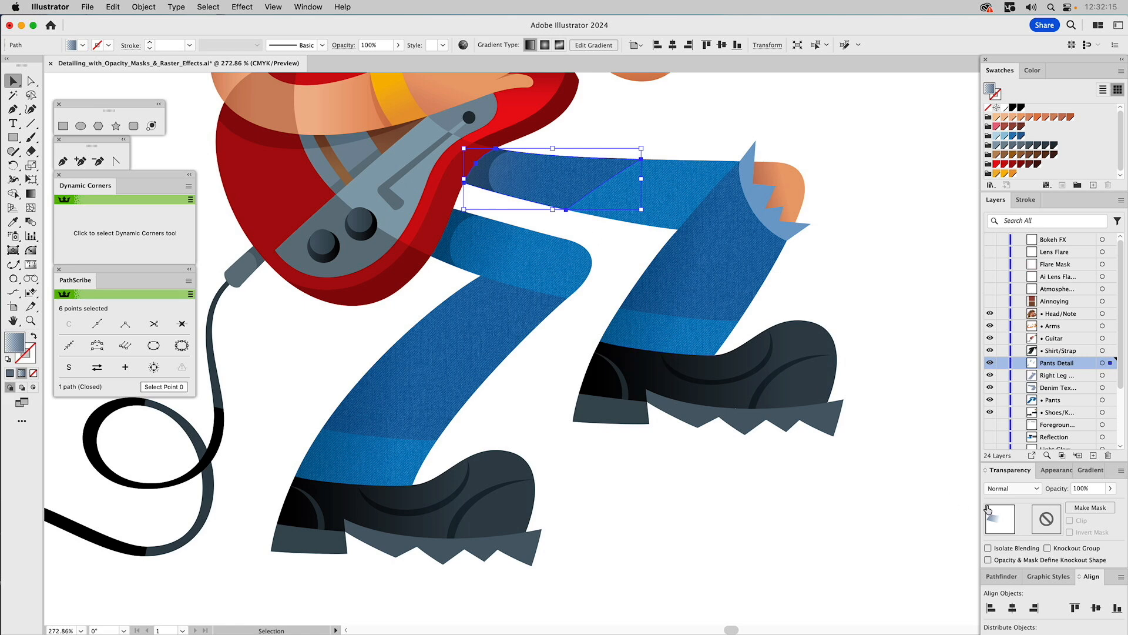
mouse_move(533, 186)
mouse_down()
mouse_move(571, 189)
mouse_move(527, 173)
mouse_up()
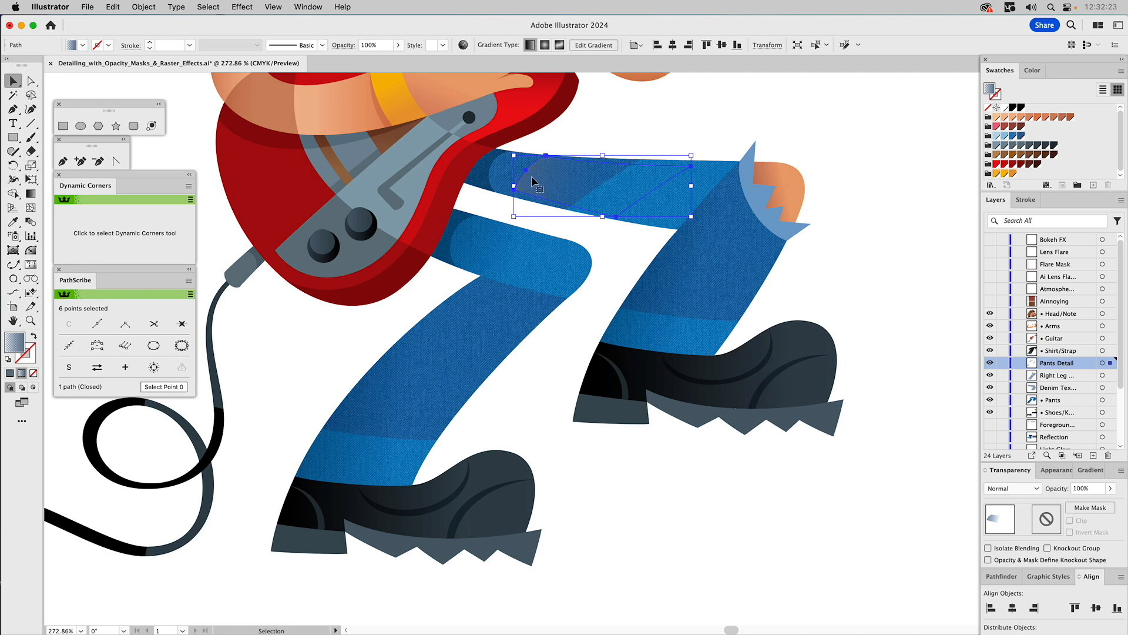
drag(533, 182, 482, 175)
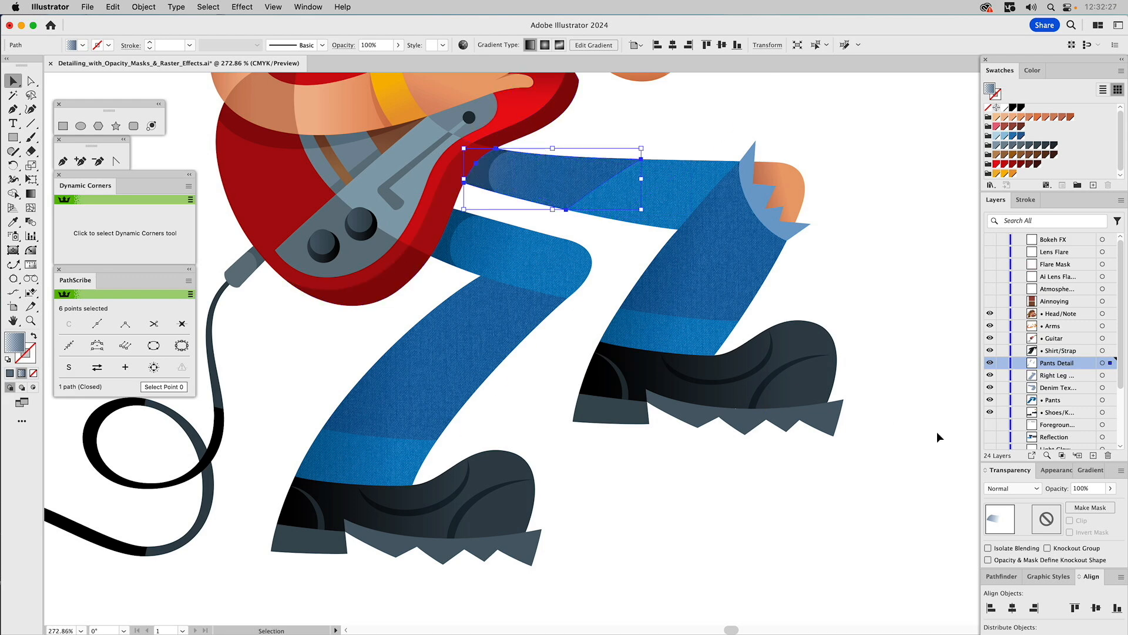
Set the far thigh's gradient shading shape to the Multiply blending mode at 85% opacity
click(1012, 488)
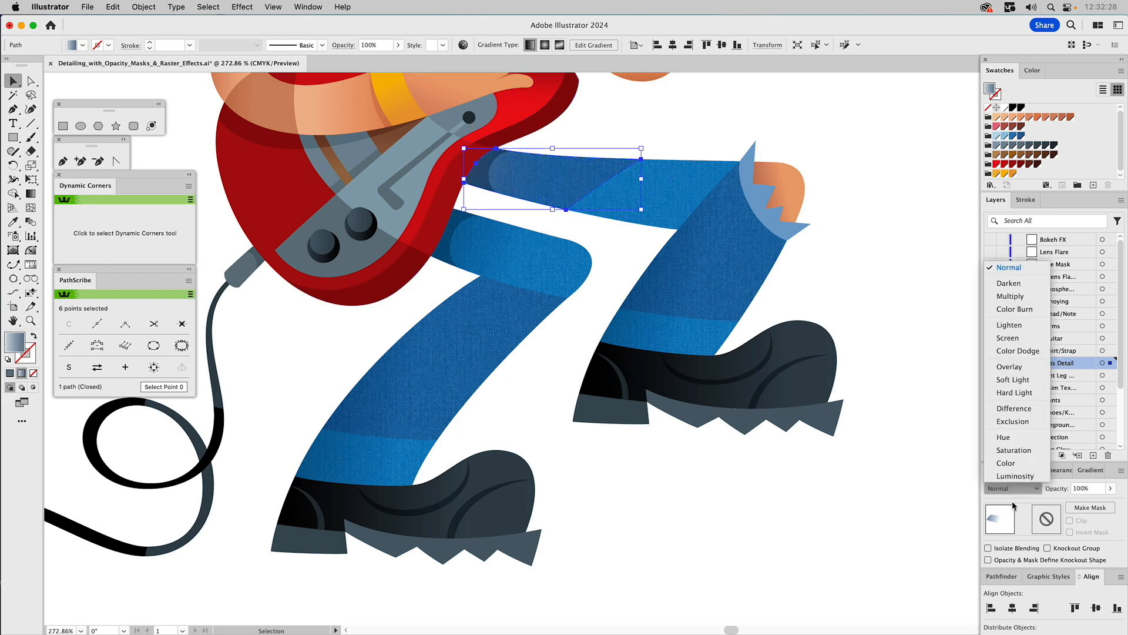
click(1015, 298)
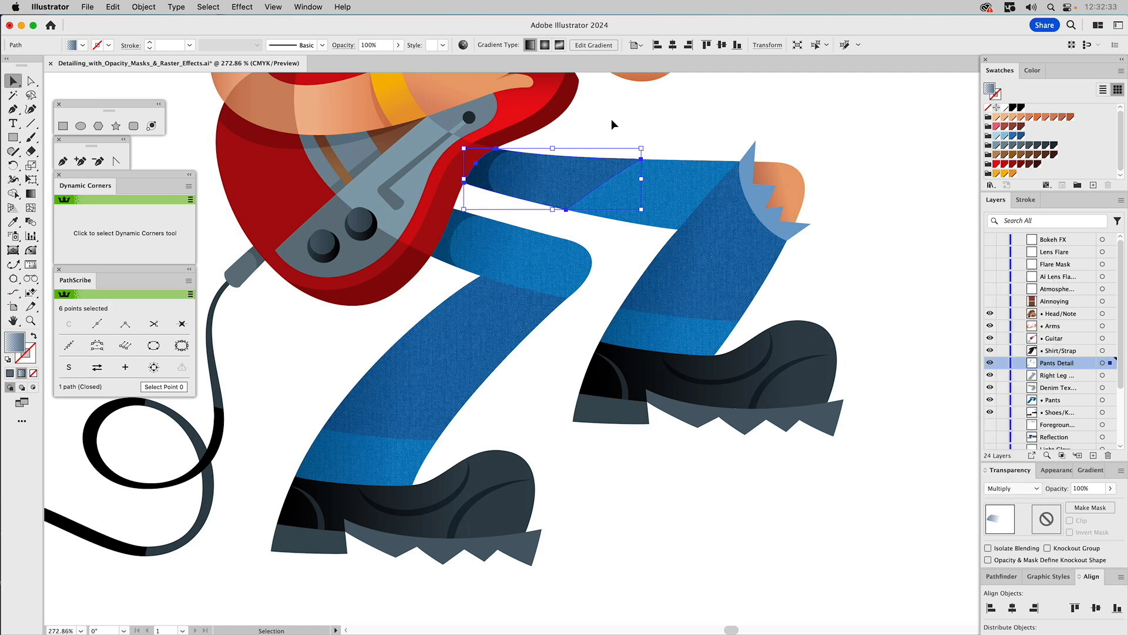
click(611, 119)
click(530, 161)
click(1084, 490)
text(85)
key(Return)
click(620, 107)
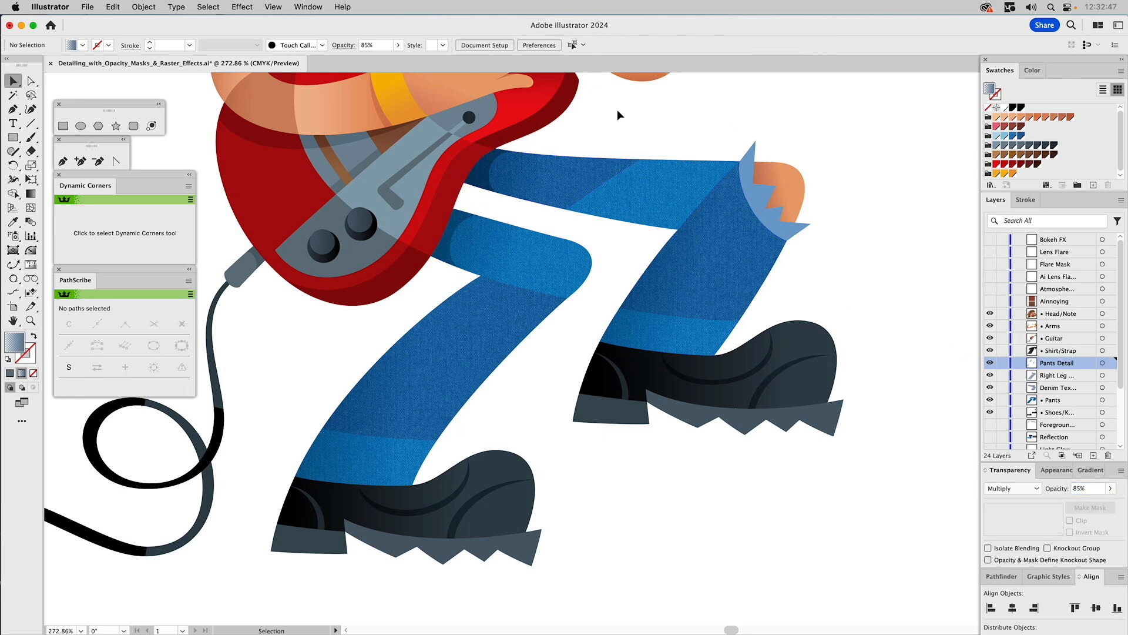
Pull the guitar's shadow shape on the far thigh out along the leg, undo the move, and deselect it
click(485, 160)
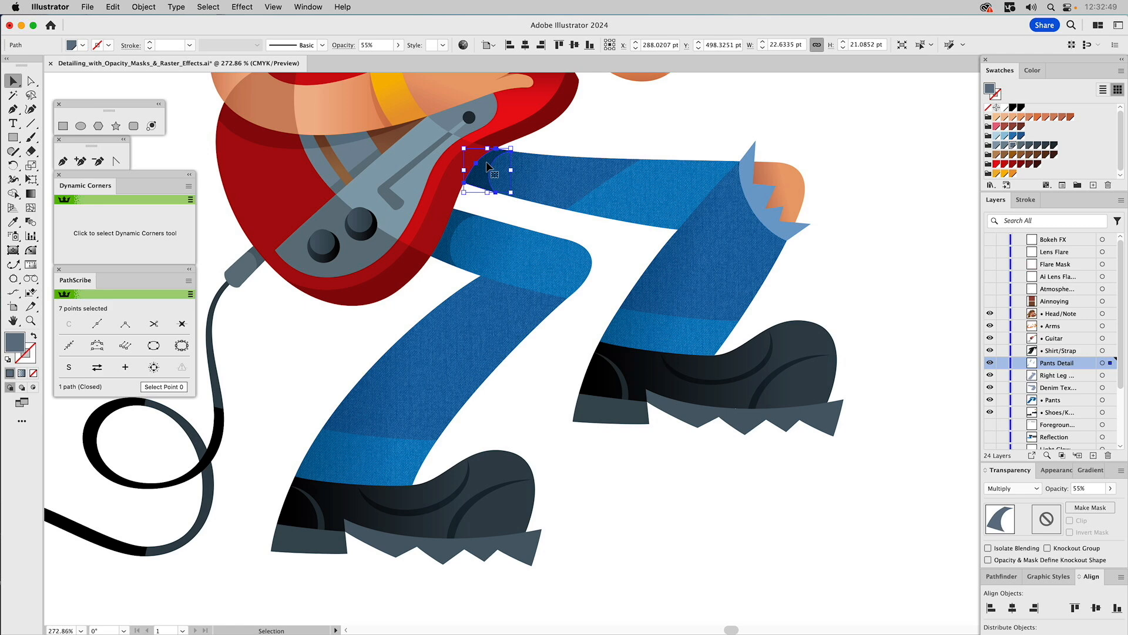
drag(486, 161, 553, 150)
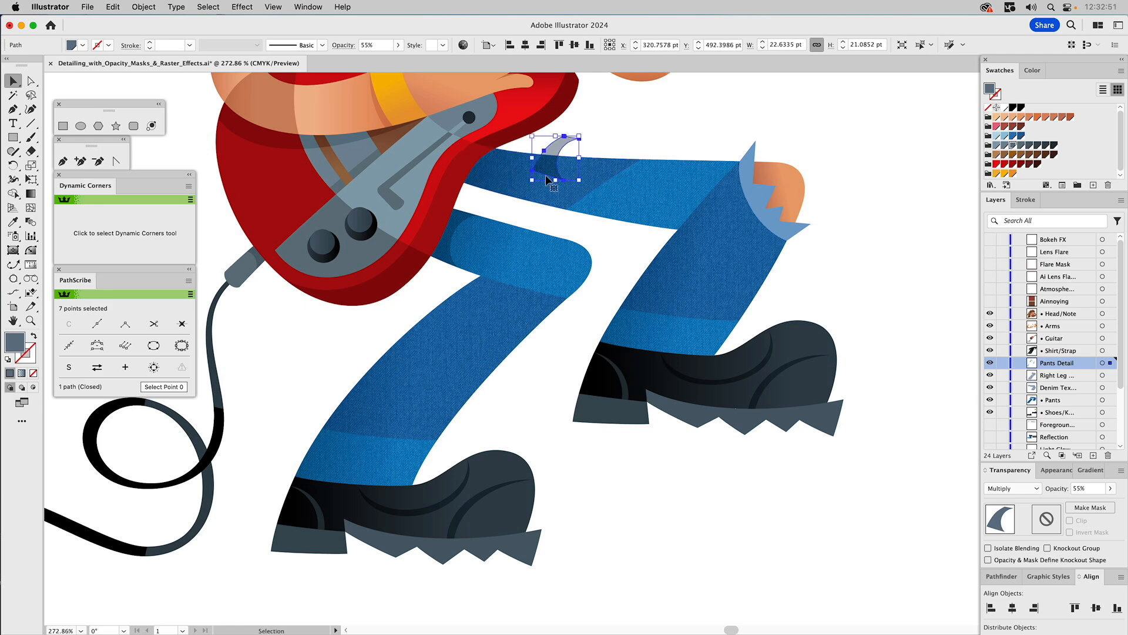
key(super+z)
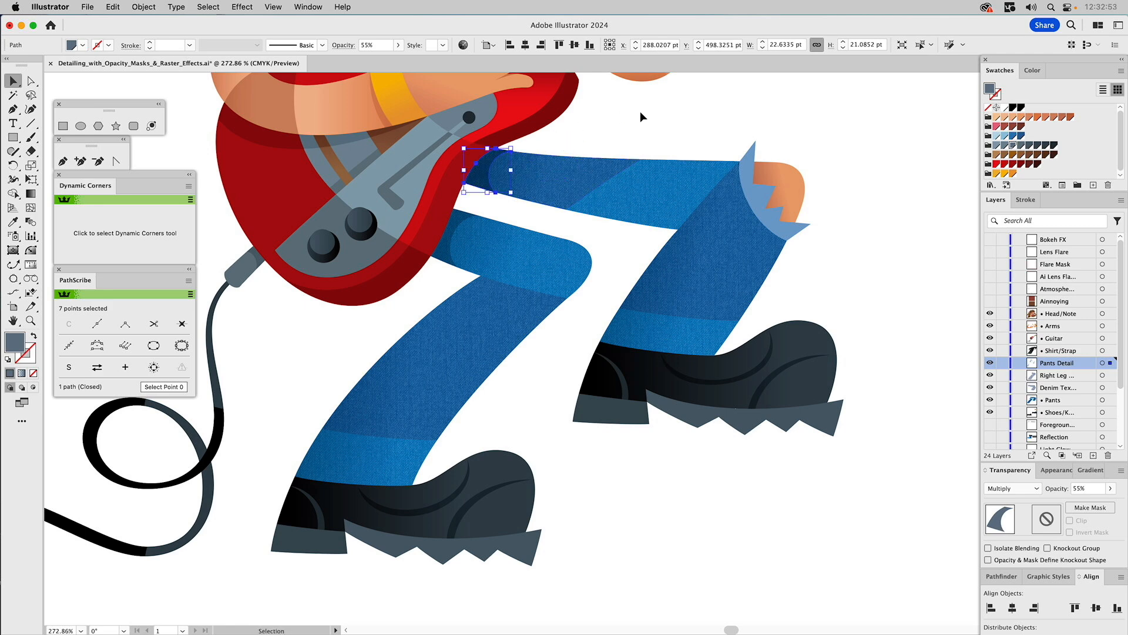
click(640, 111)
Show the concert background layer behind the rocker and the Reflection layer with the mirrored leg
drag(639, 114, 672, 194)
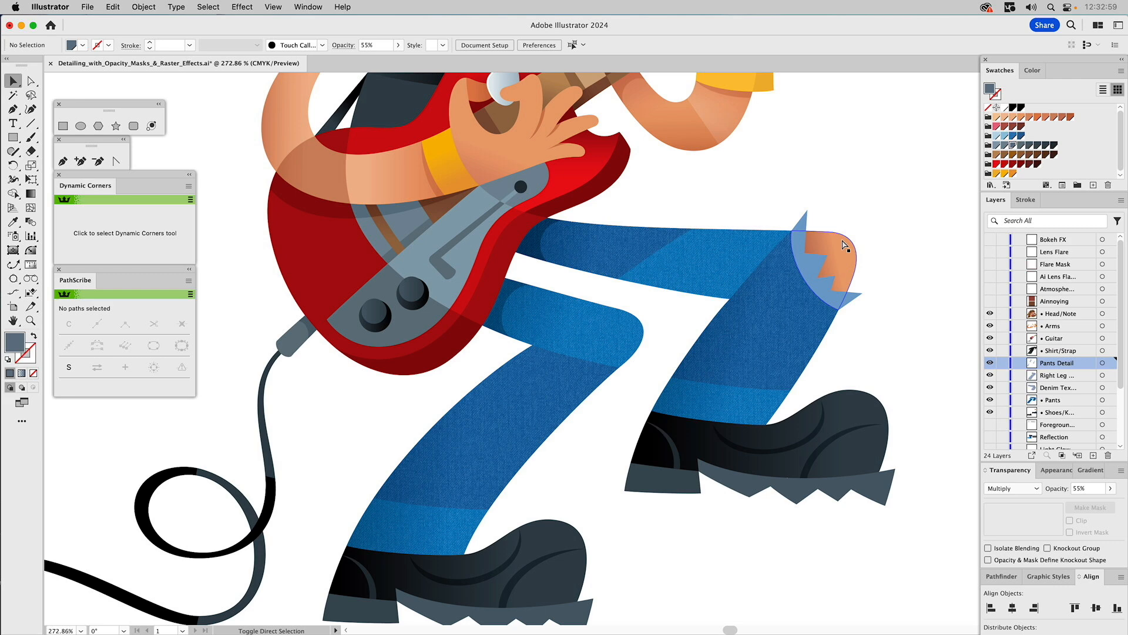
key(super+0)
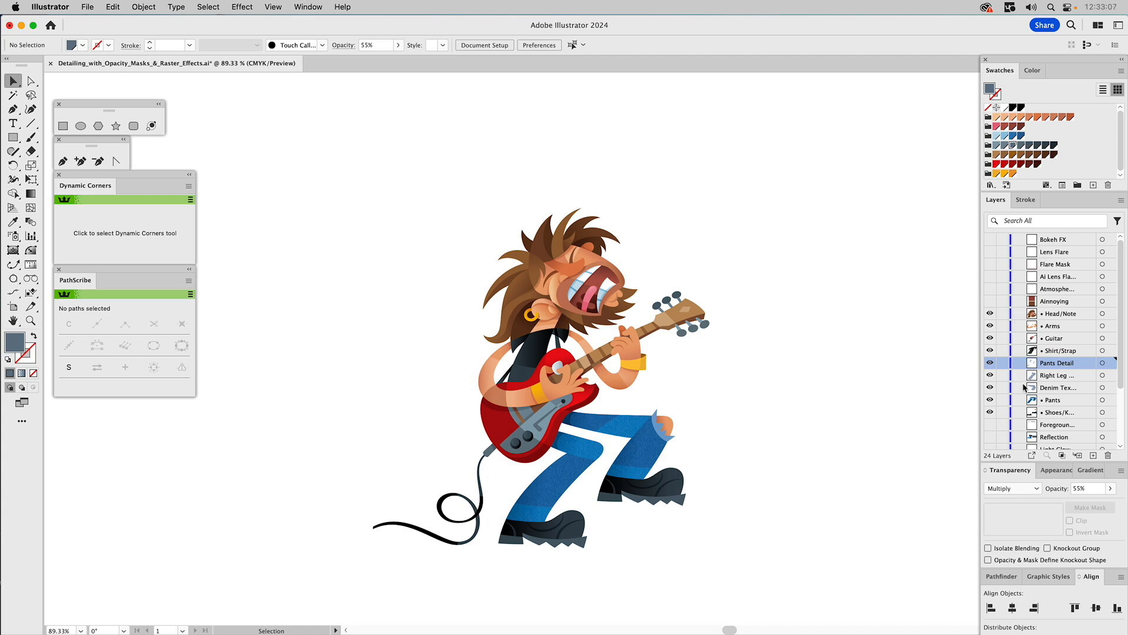
key(space)
drag(758, 441, 756, 390)
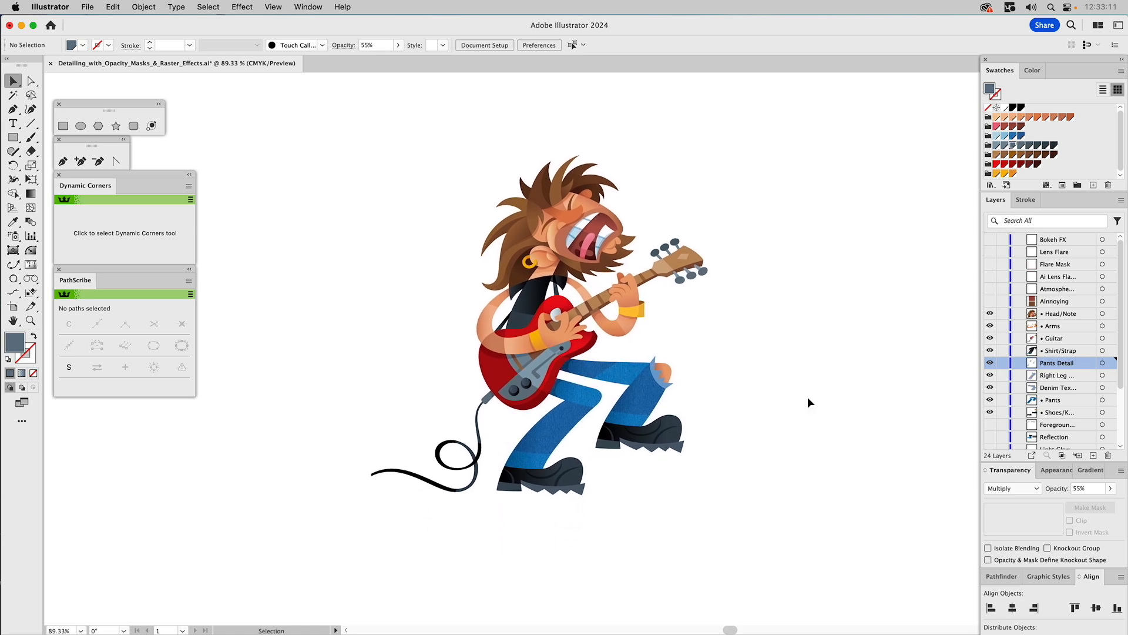
key(super+0)
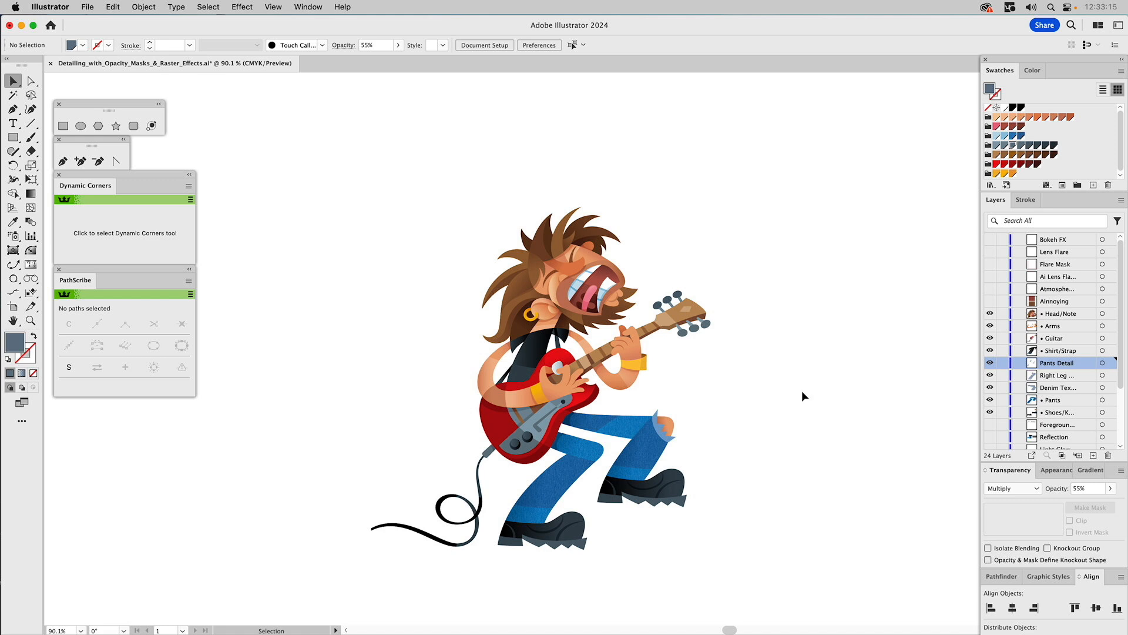
scroll(1037, 430, down, 2)
scroll(1037, 431, down, 2)
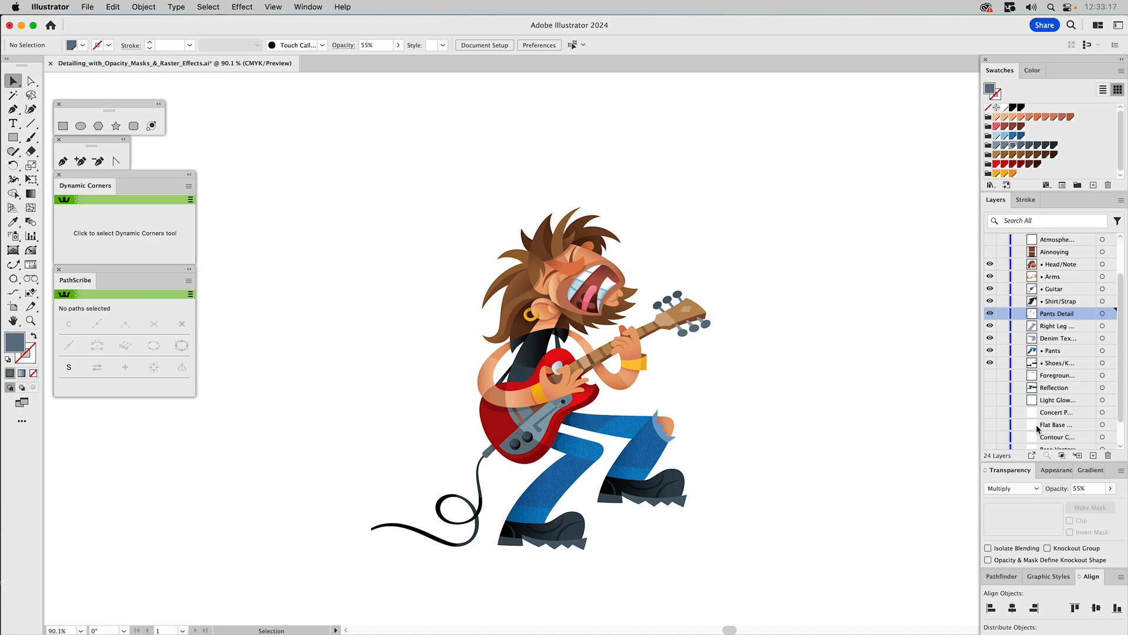
click(989, 412)
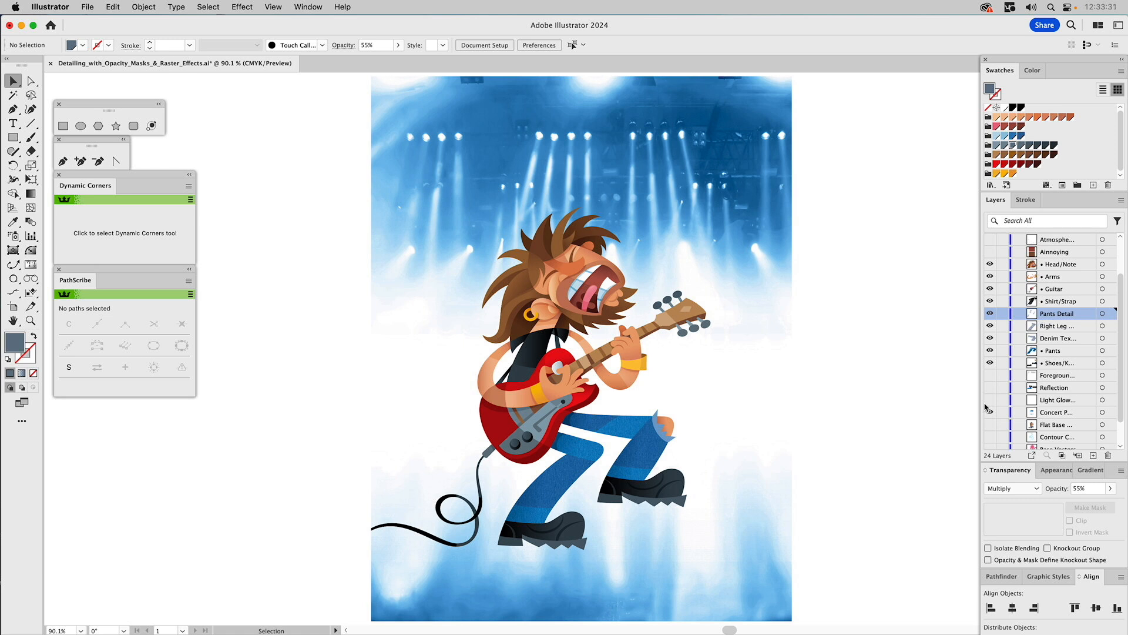
click(990, 411)
click(990, 388)
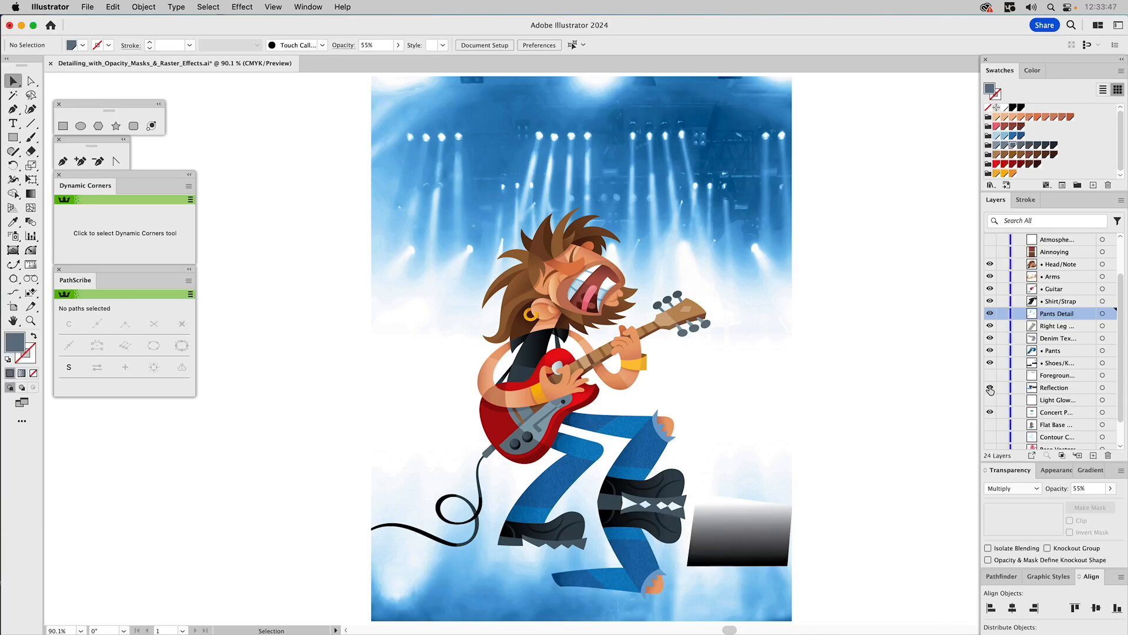
Select the white-to-black gradient shape beside the mirrored leg and inspect its gradient's black end stop
key(z)
drag(373, 407, 821, 605)
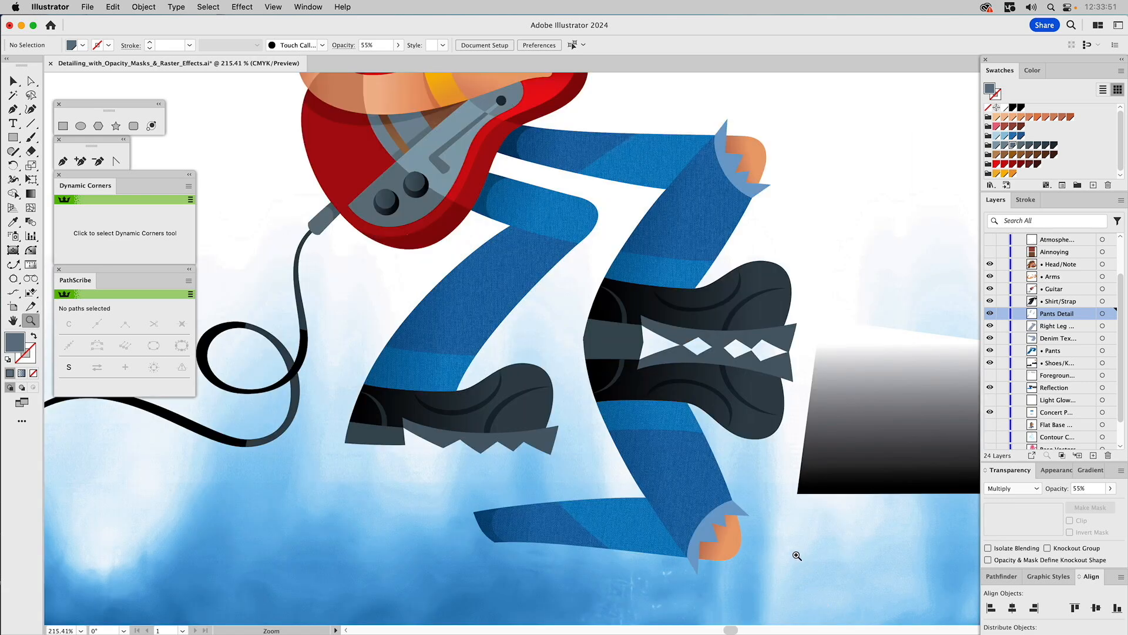
key(v)
drag(856, 382, 705, 371)
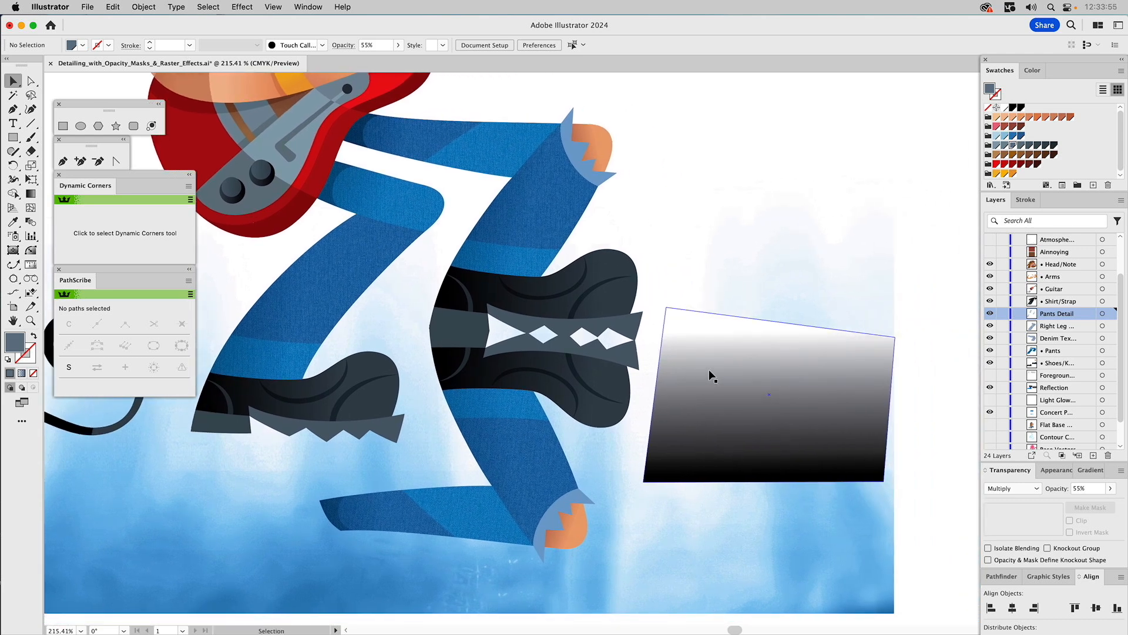
click(709, 369)
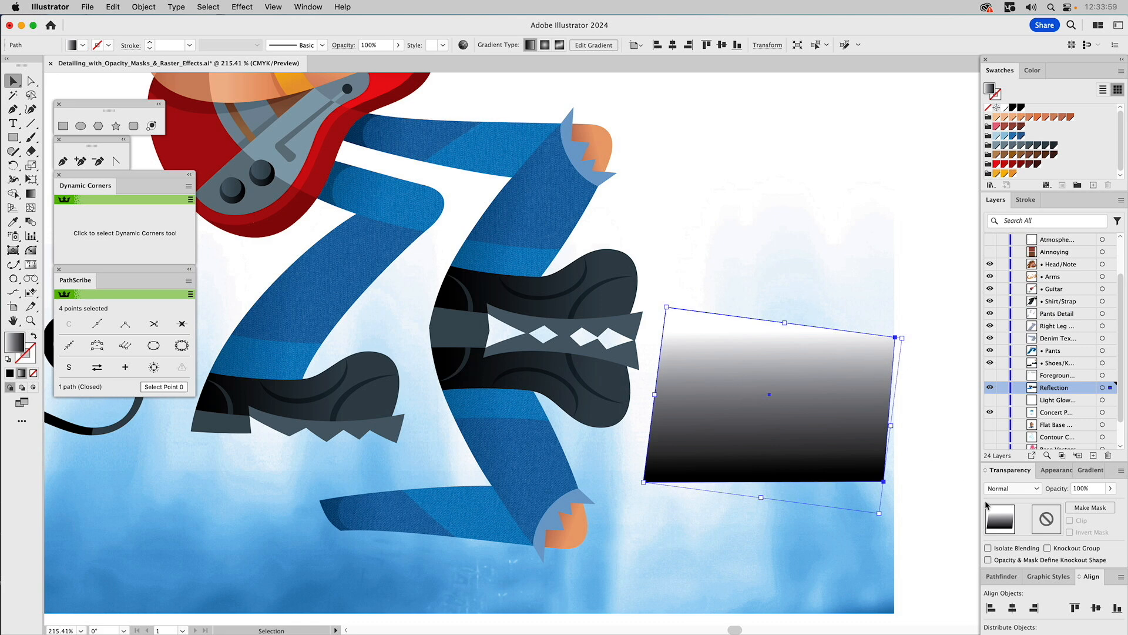
click(1091, 470)
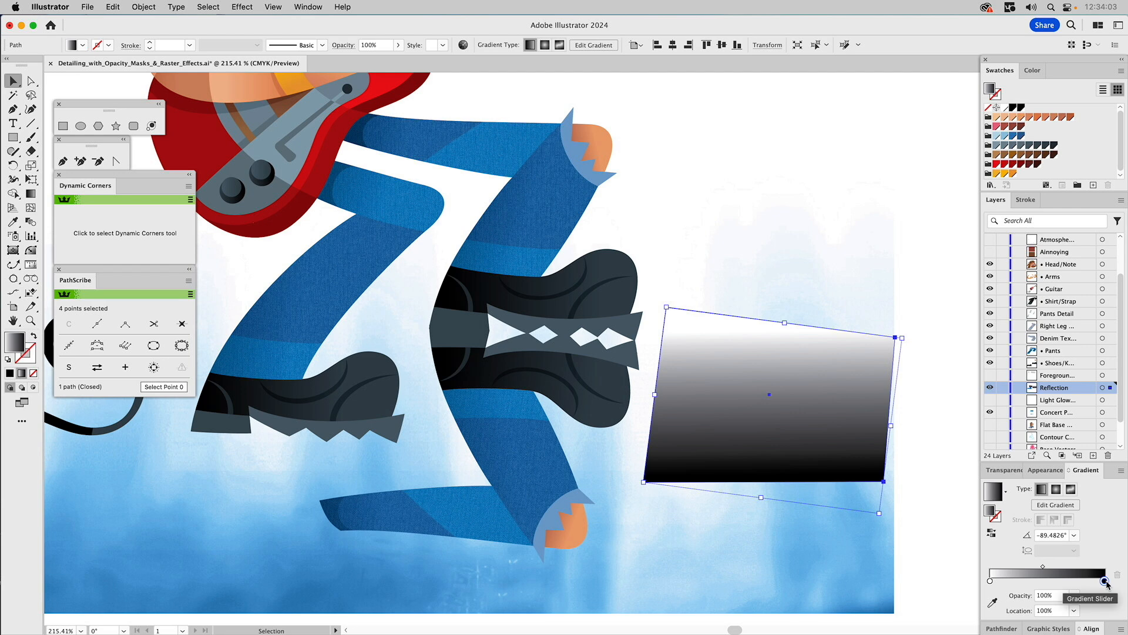
double_click(1105, 580)
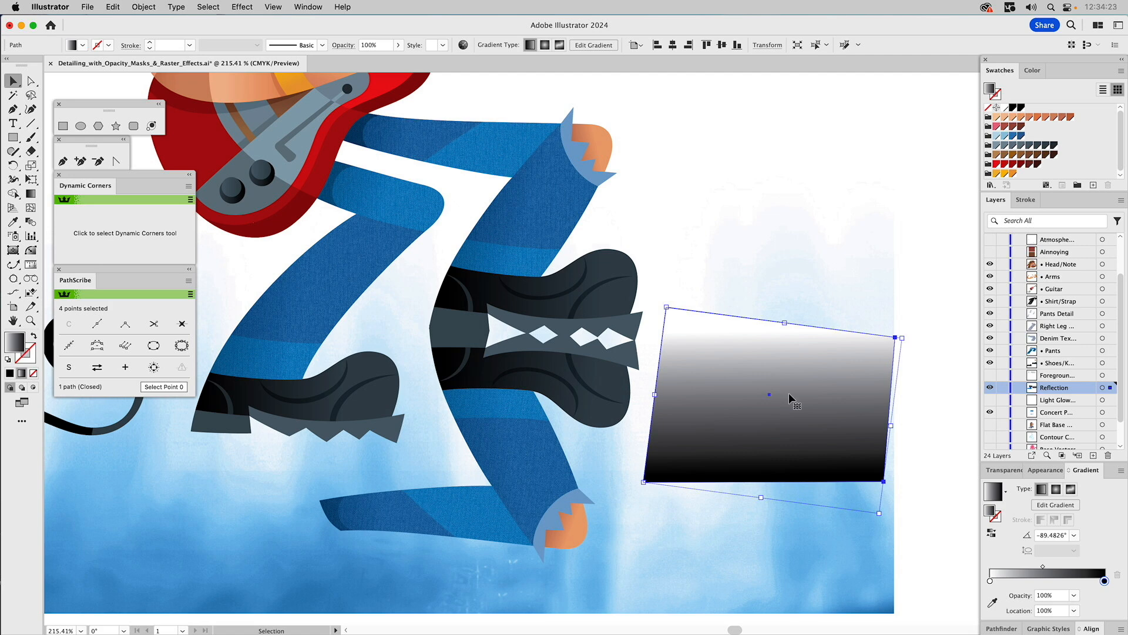
Move the gradient shape over the mirrored shoe and leg, and make an opacity mask from it and the reflection artwork
drag(788, 393, 542, 393)
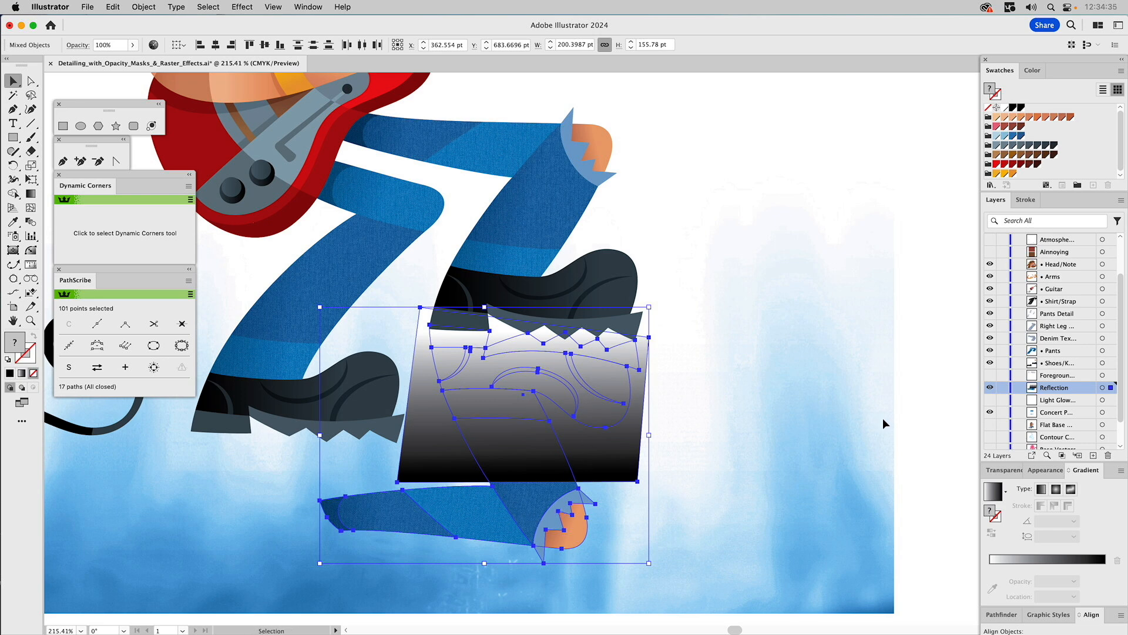
click(1000, 472)
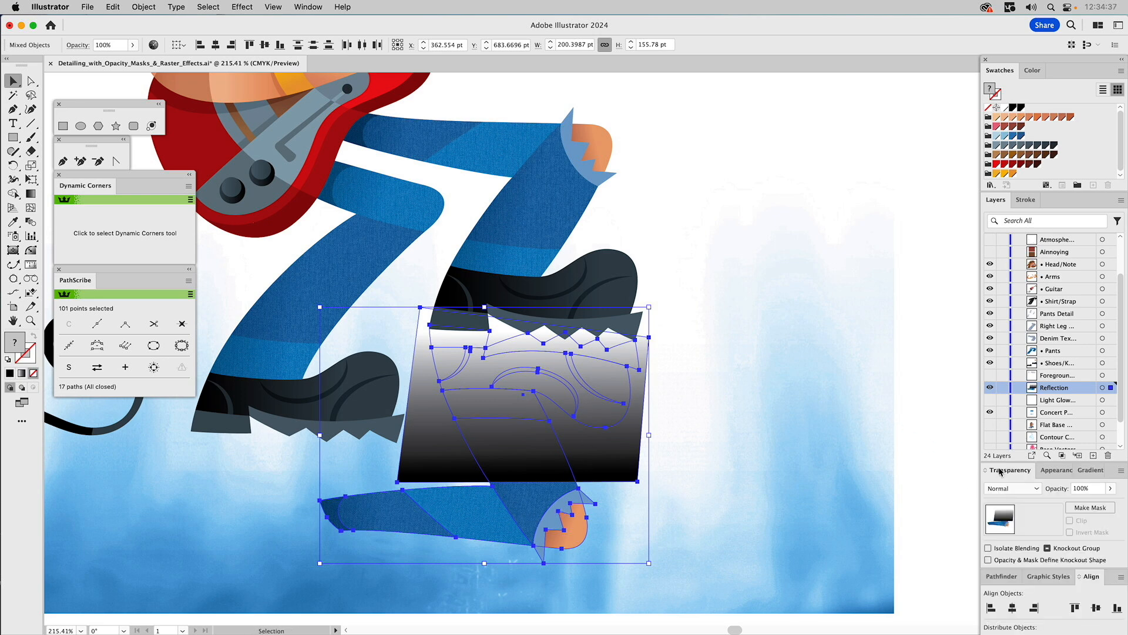
click(1088, 509)
click(947, 370)
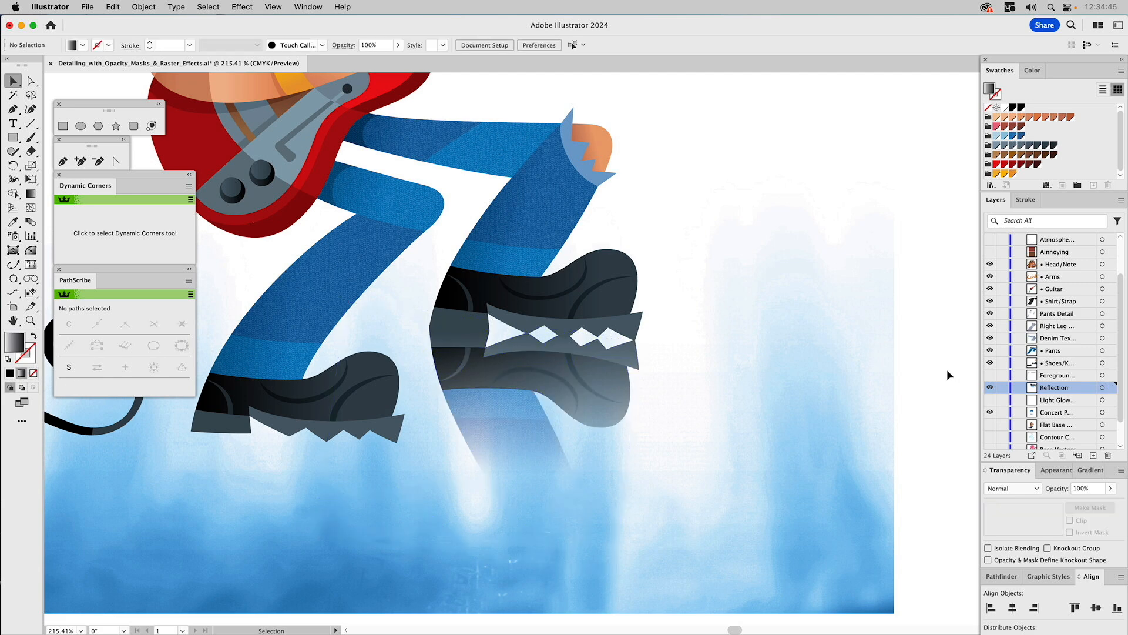
Set the masked leg reflection's opacity to 35% and deselect it
click(636, 368)
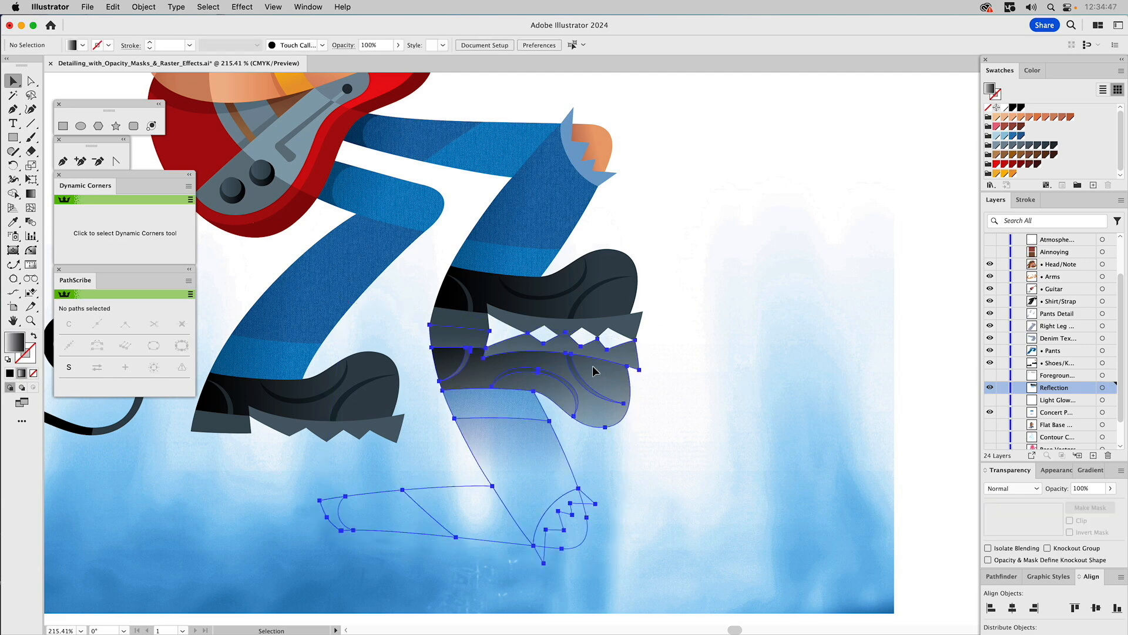
click(1084, 488)
text(35)
key(Return)
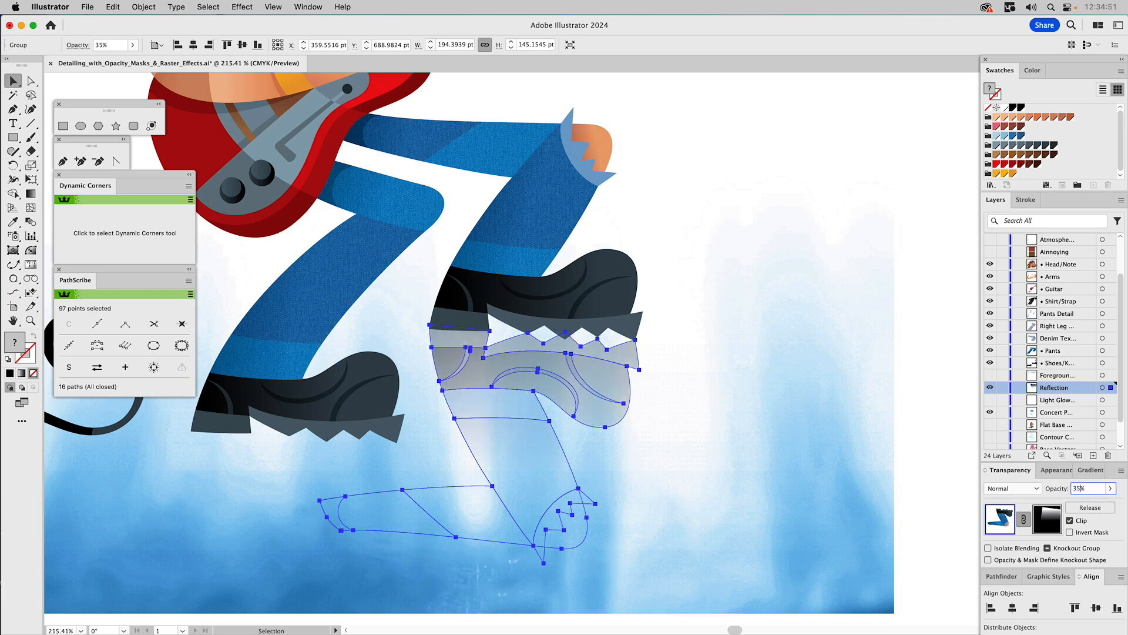
click(935, 288)
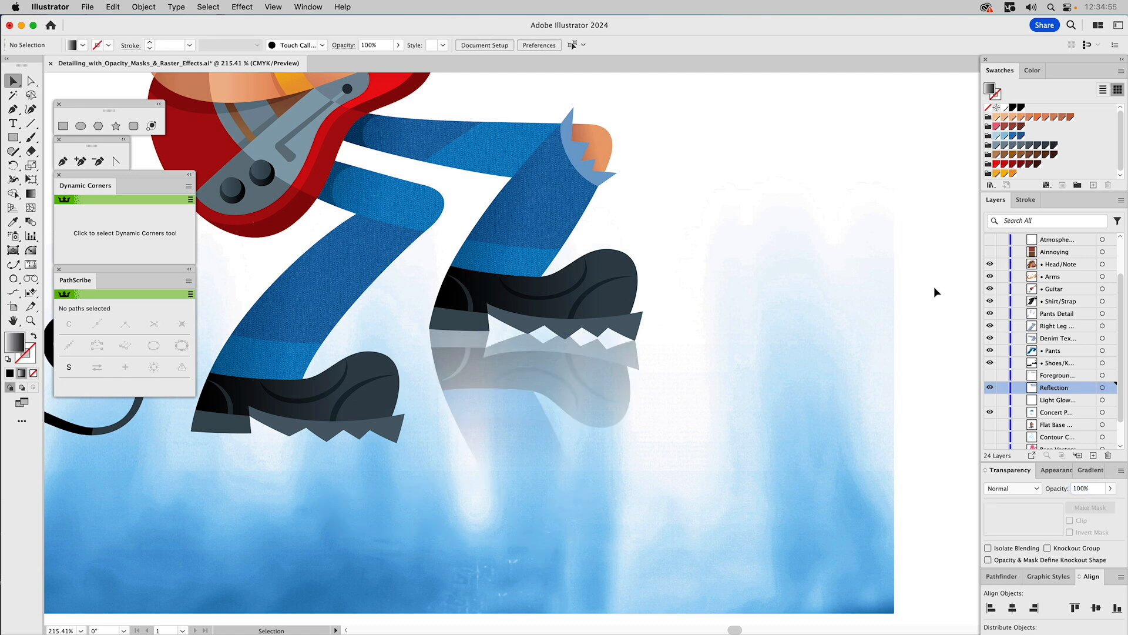
Show the foreground reflection layer with the near shoe and guitar cable mirrored on the floor
drag(705, 260, 913, 241)
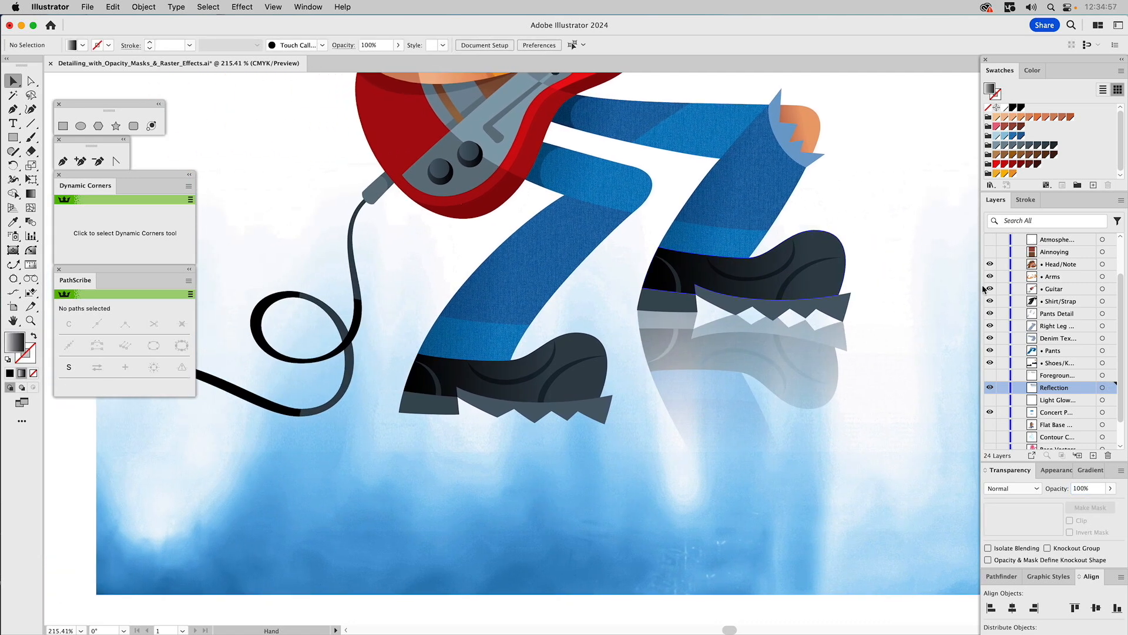
click(990, 386)
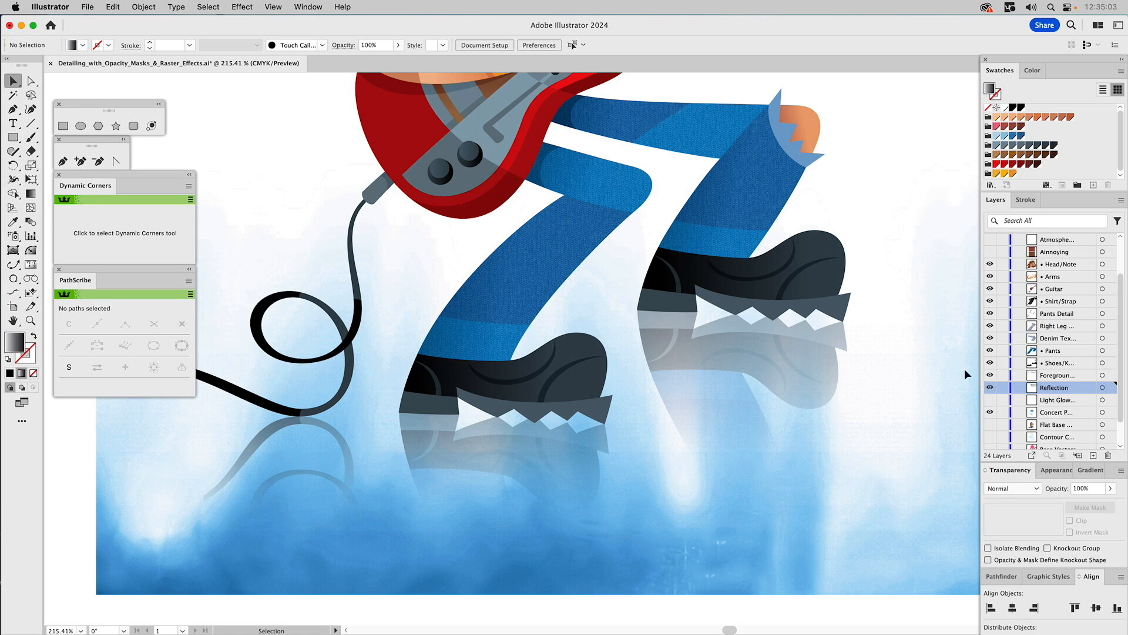
mouse_move(503, 319)
mouse_down()
mouse_move(612, 341)
mouse_move(498, 326)
mouse_up()
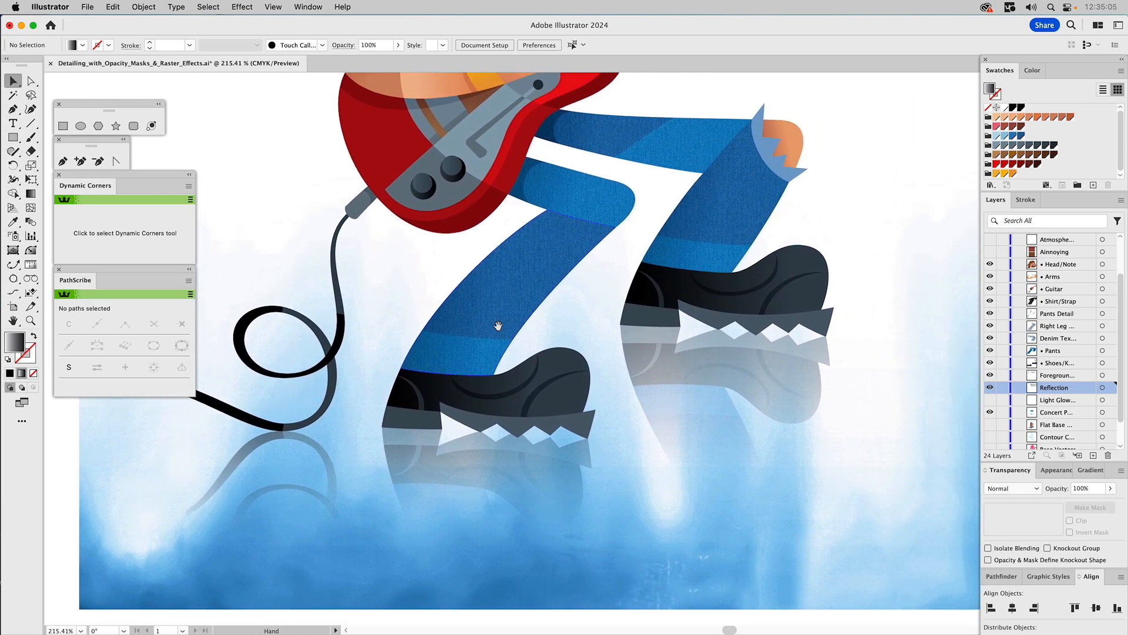
key(super+0)
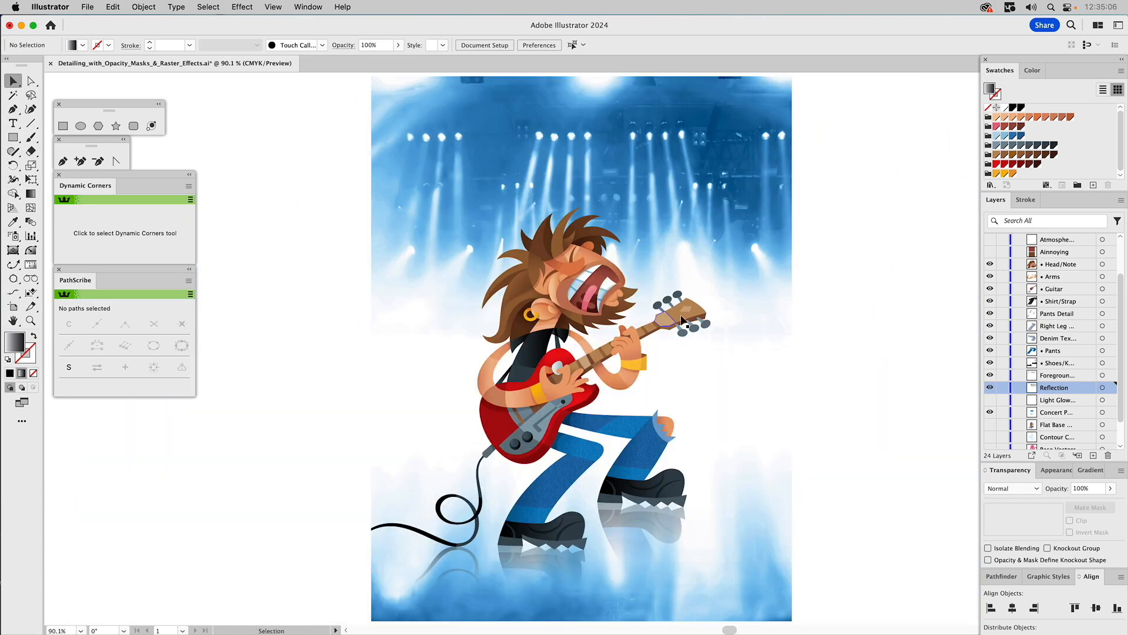
Show the light glow layer and apply a 24-pixel Gaussian Blur to the white silhouette shape behind the rocker
click(992, 401)
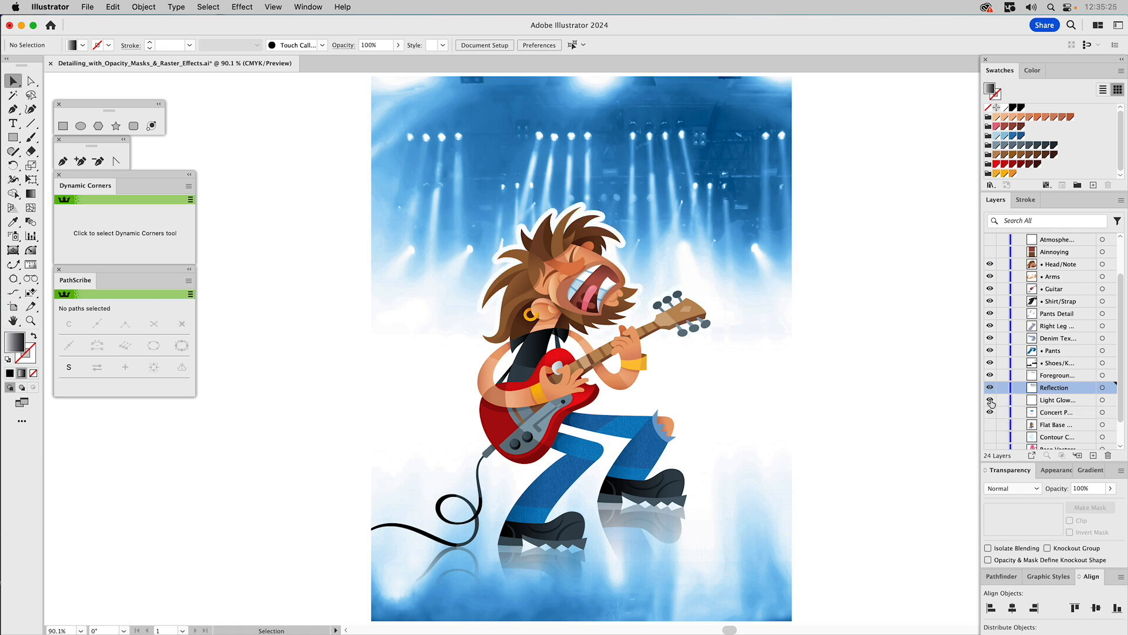
click(611, 228)
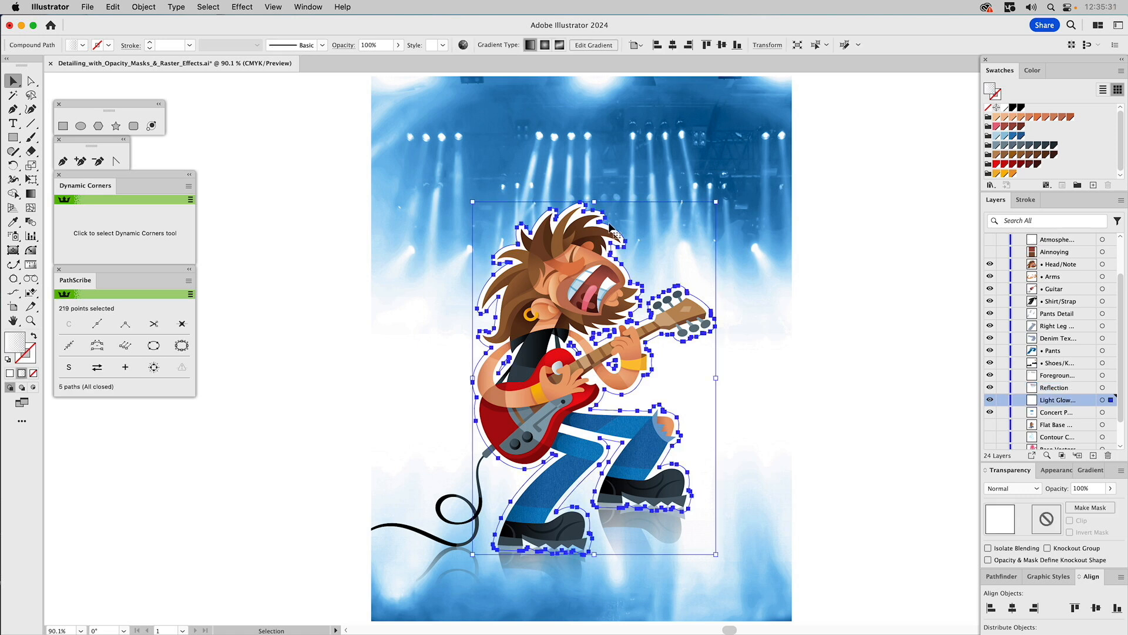
click(238, 7)
mouse_move(259, 269)
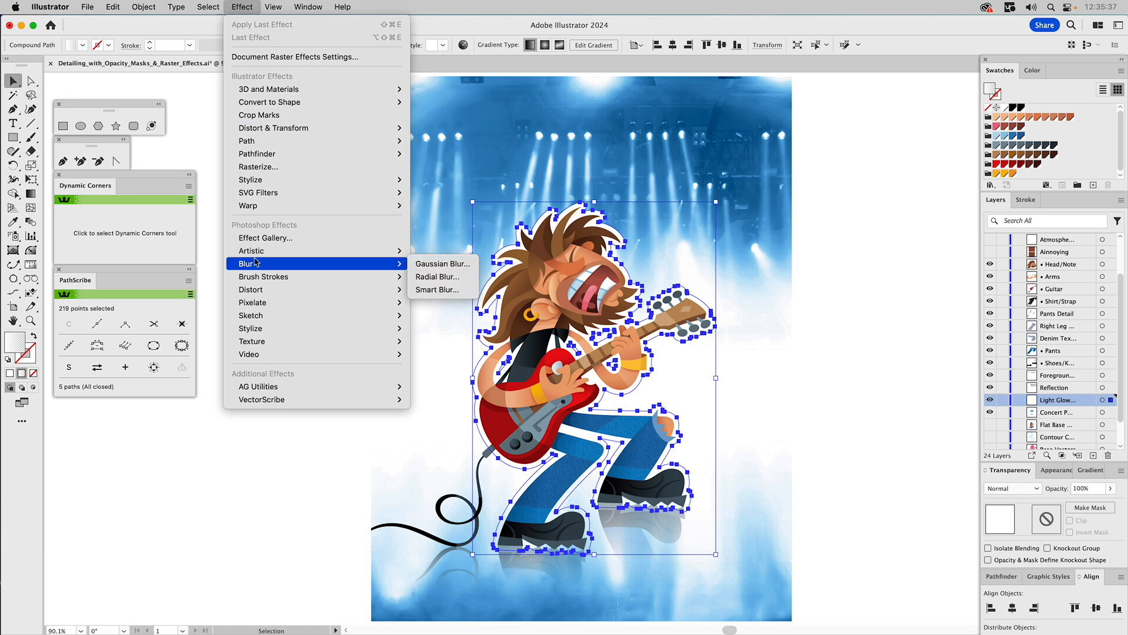
click(421, 264)
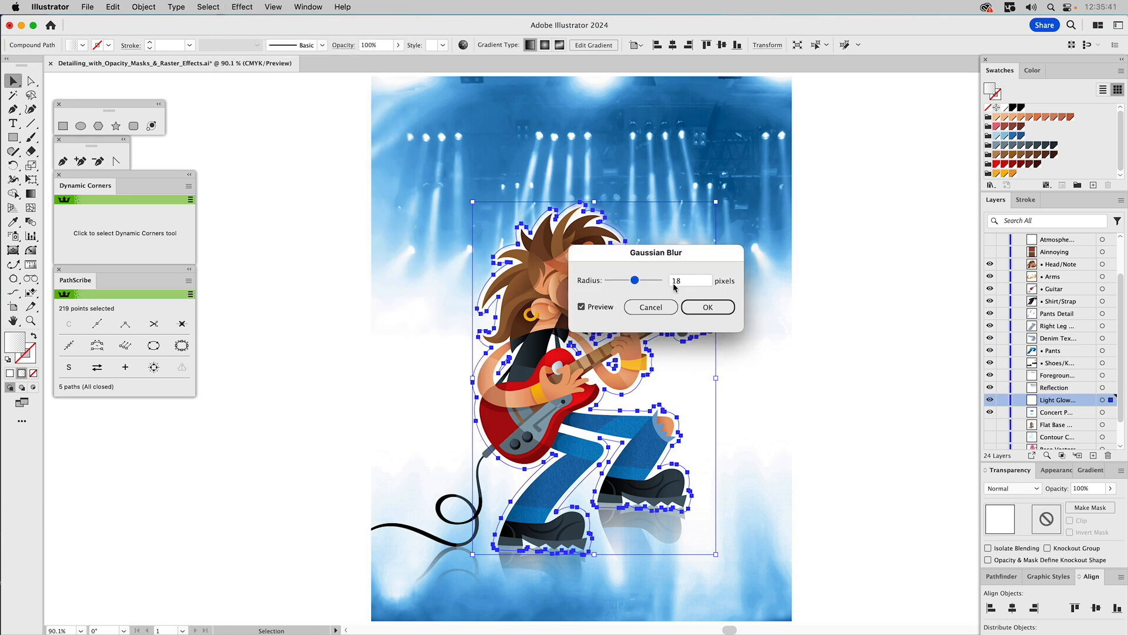
drag(682, 252, 880, 286)
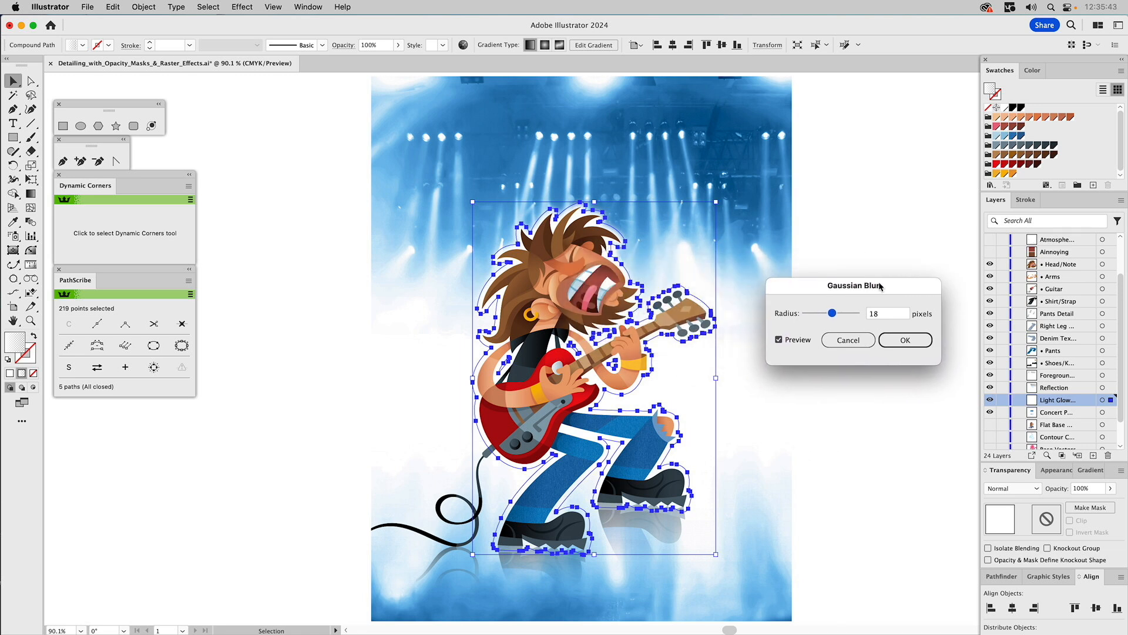
click(870, 318)
key(Delete)
key(Delete)
text(24)
click(905, 339)
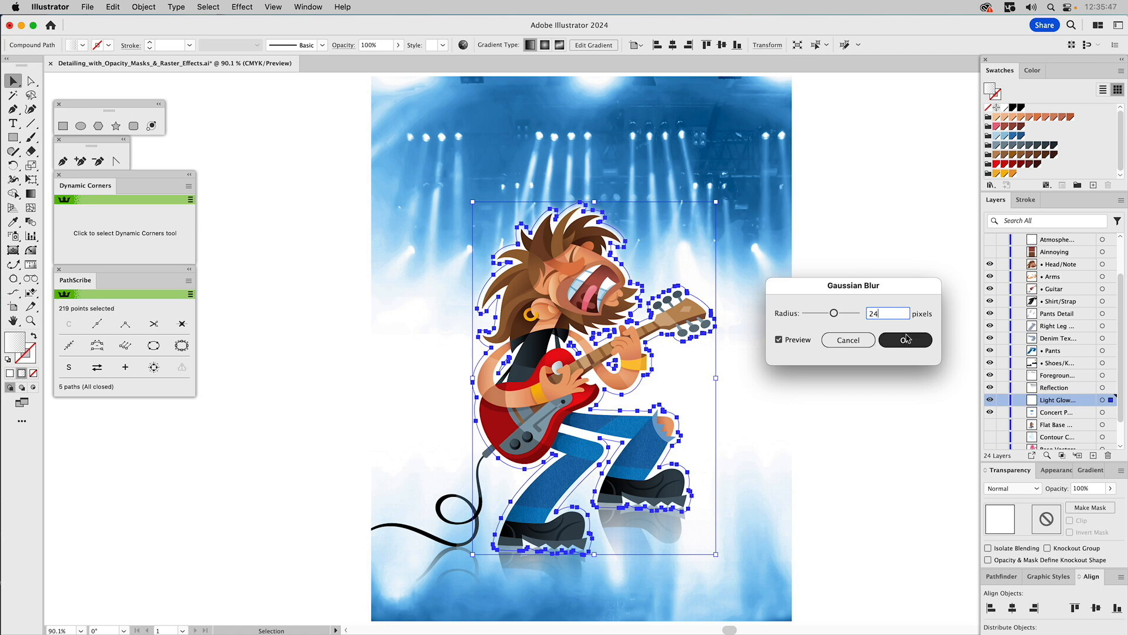
click(856, 256)
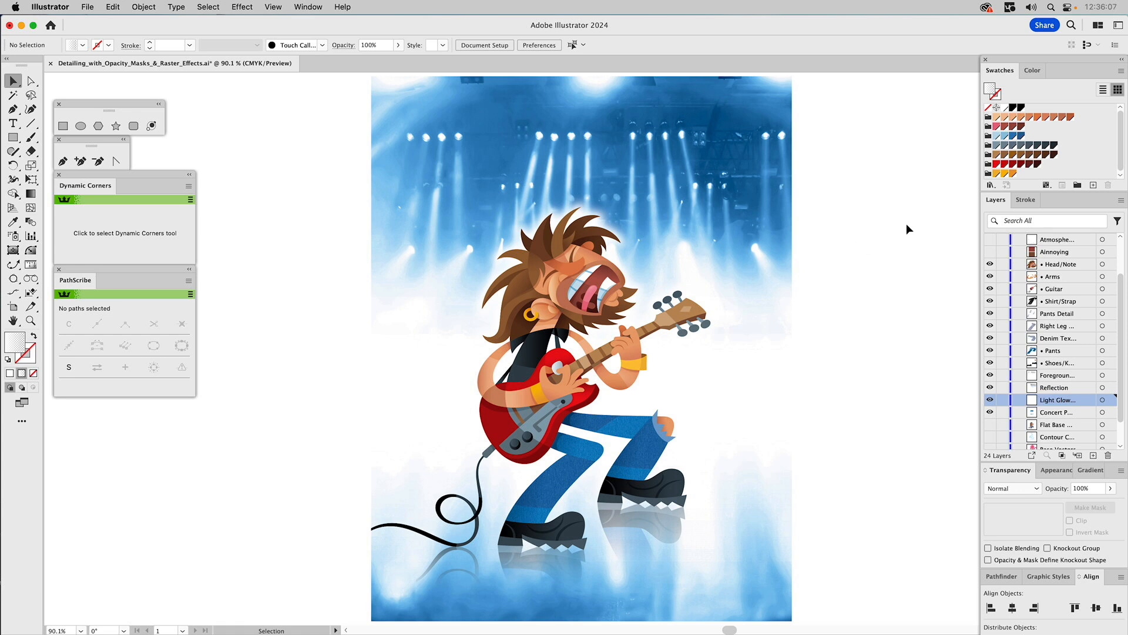
Show the Ai Lens Flare layer and make it the active layer
scroll(1045, 281, up, 1)
scroll(1046, 281, up, 3)
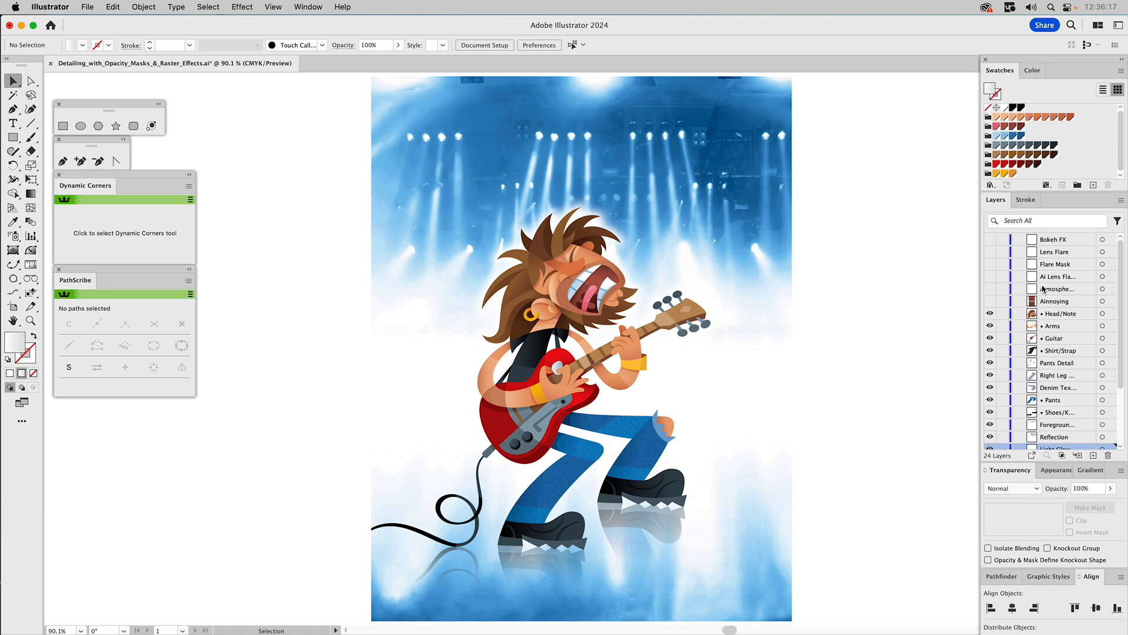
click(991, 277)
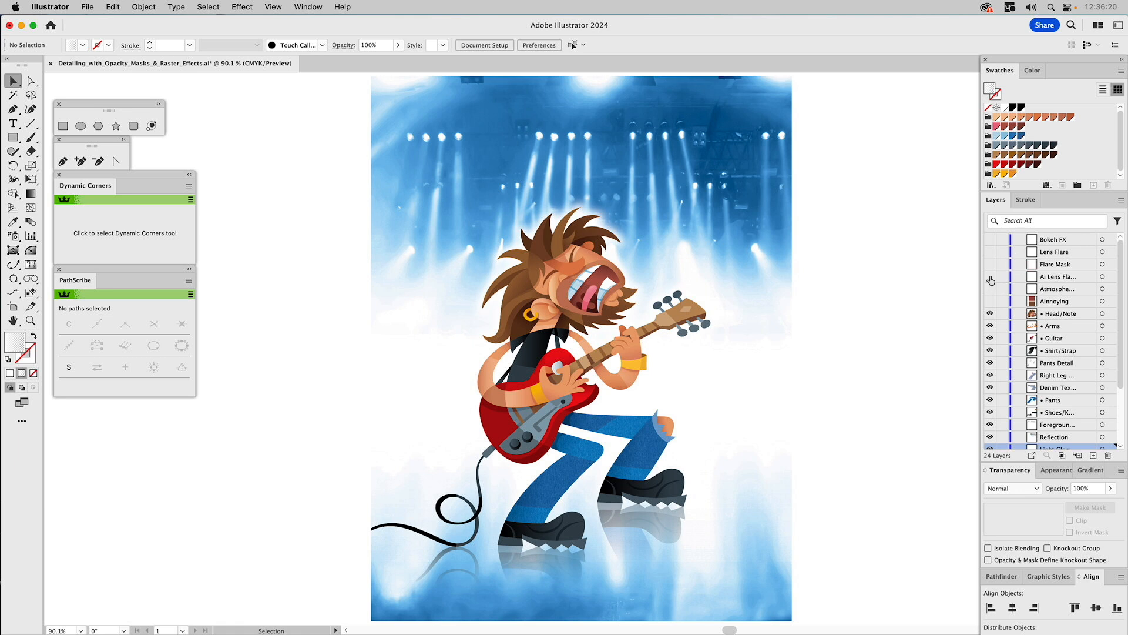
click(1045, 279)
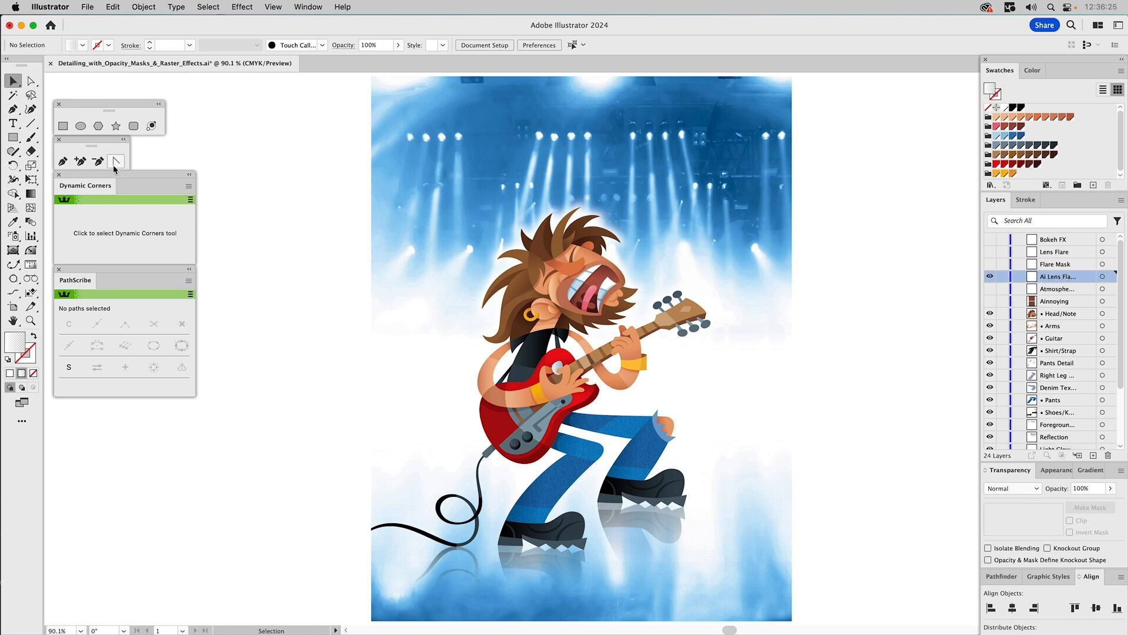
Activate the Flare tool and review its center, halo, rays and rings options, accepting the defaults
click(14, 138)
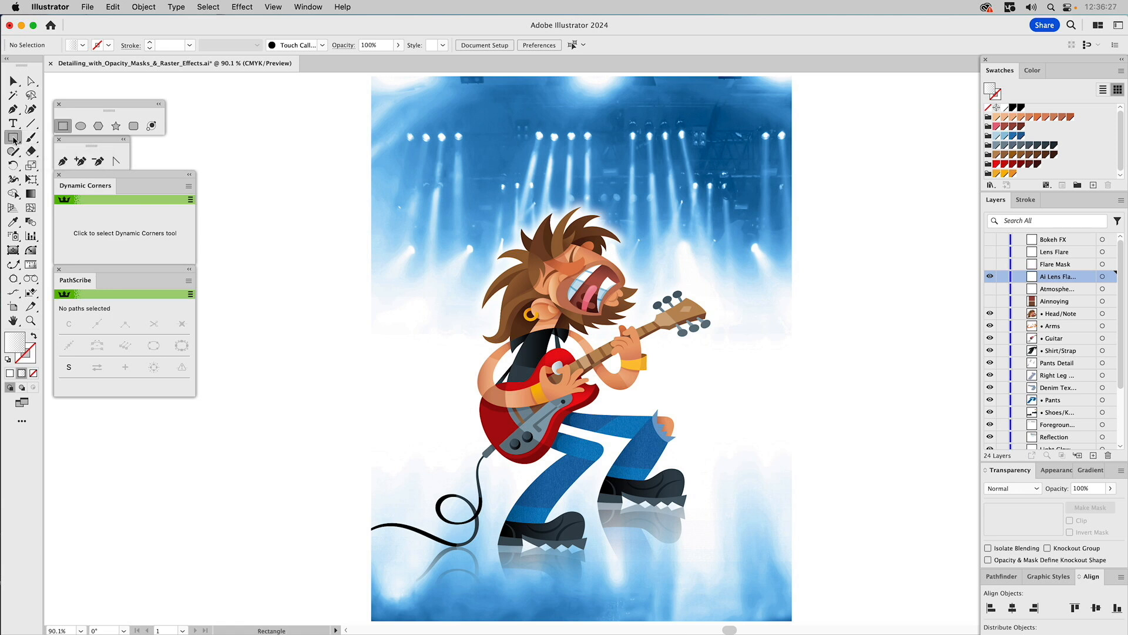
drag(13, 138, 41, 208)
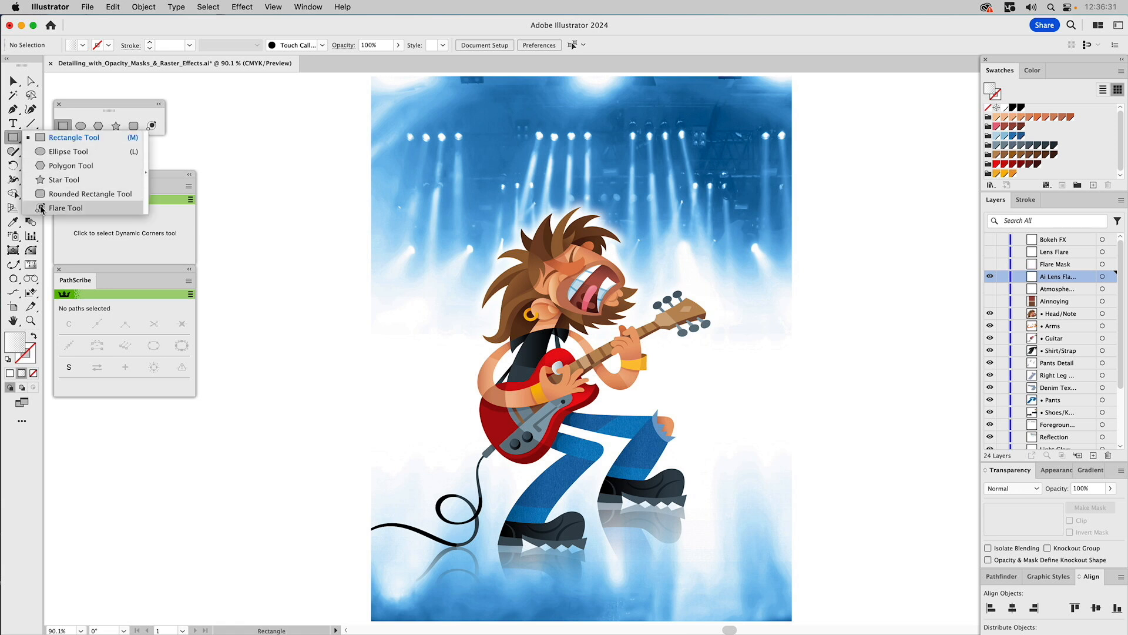
drag(42, 208, 43, 209)
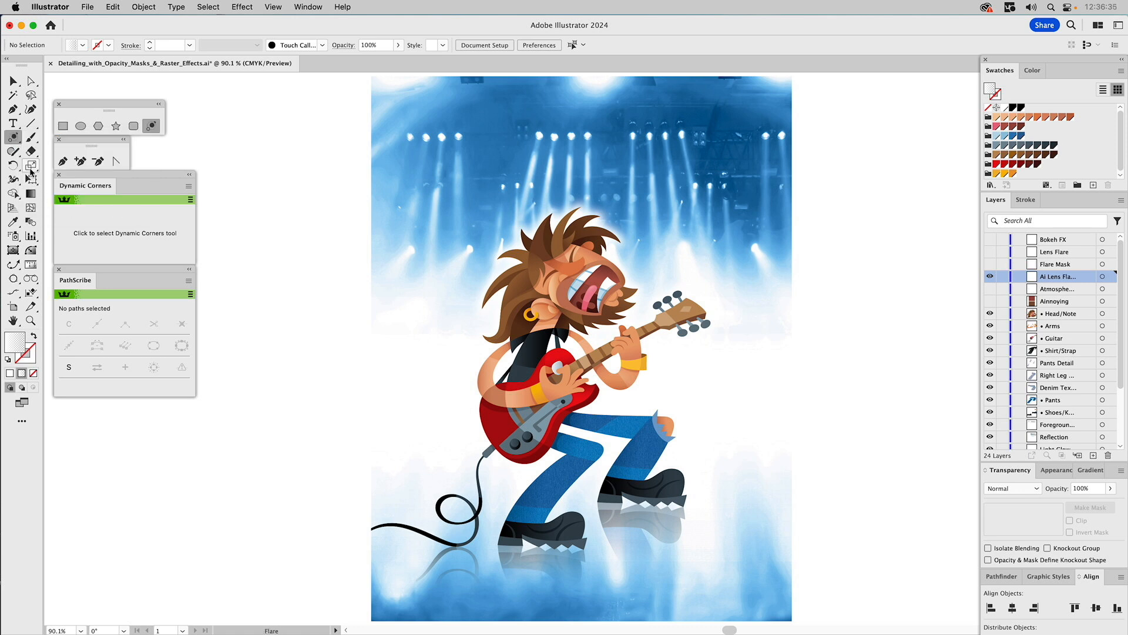
double_click(12, 139)
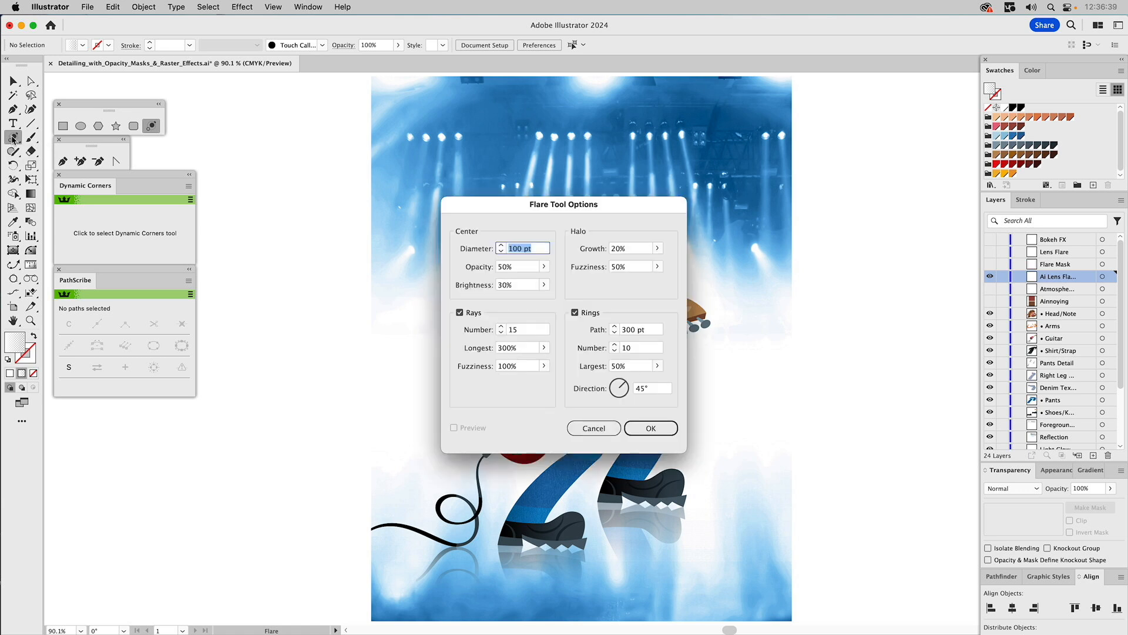
drag(515, 203, 792, 200)
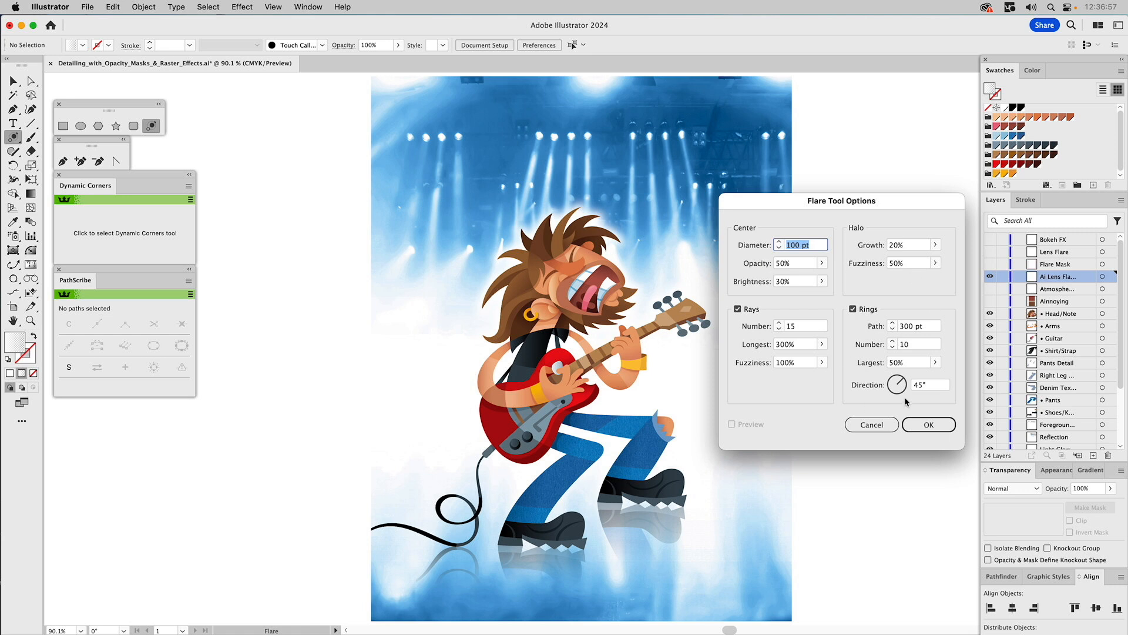
click(933, 424)
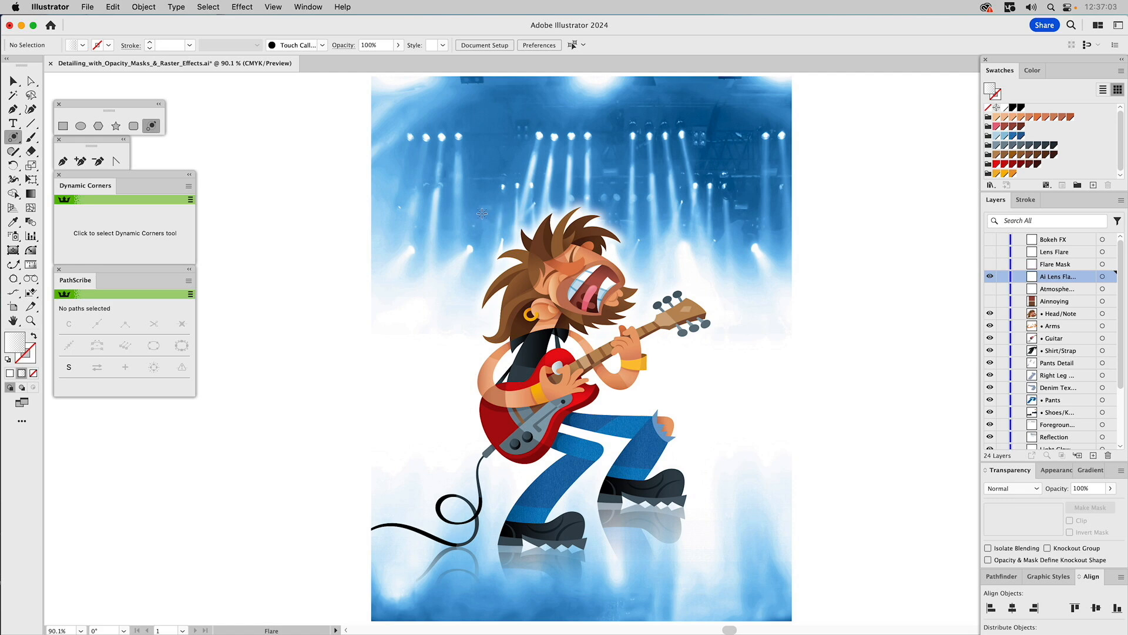
Draw a lens flare about 680 pt across over the stage lights beside the rocker's hair, and deselect it
drag(479, 209, 520, 238)
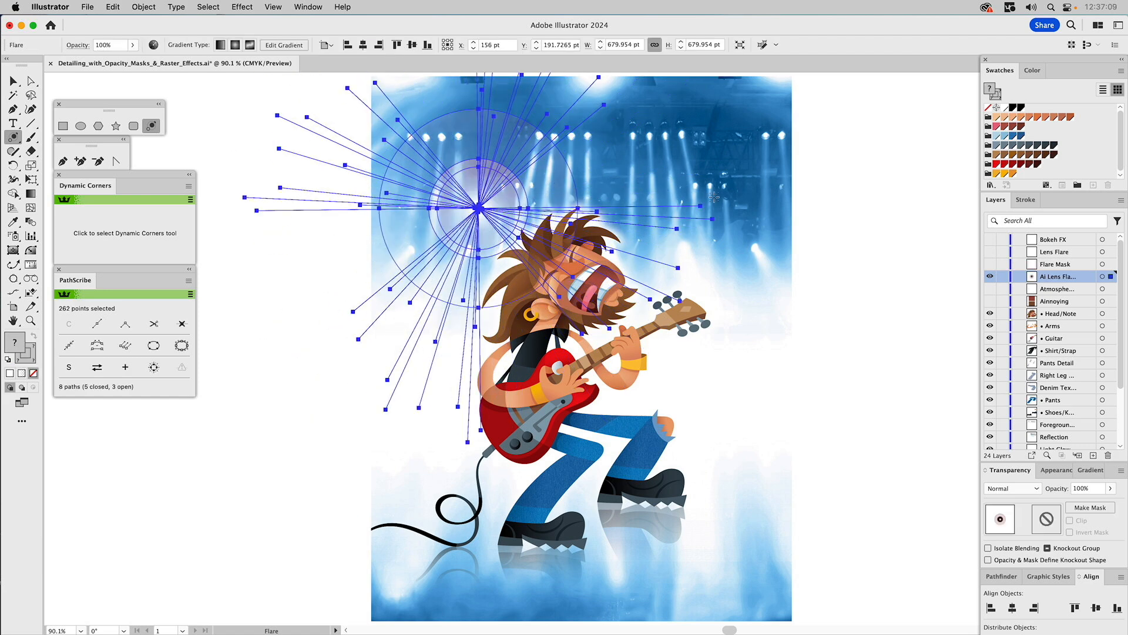
key(v)
click(860, 210)
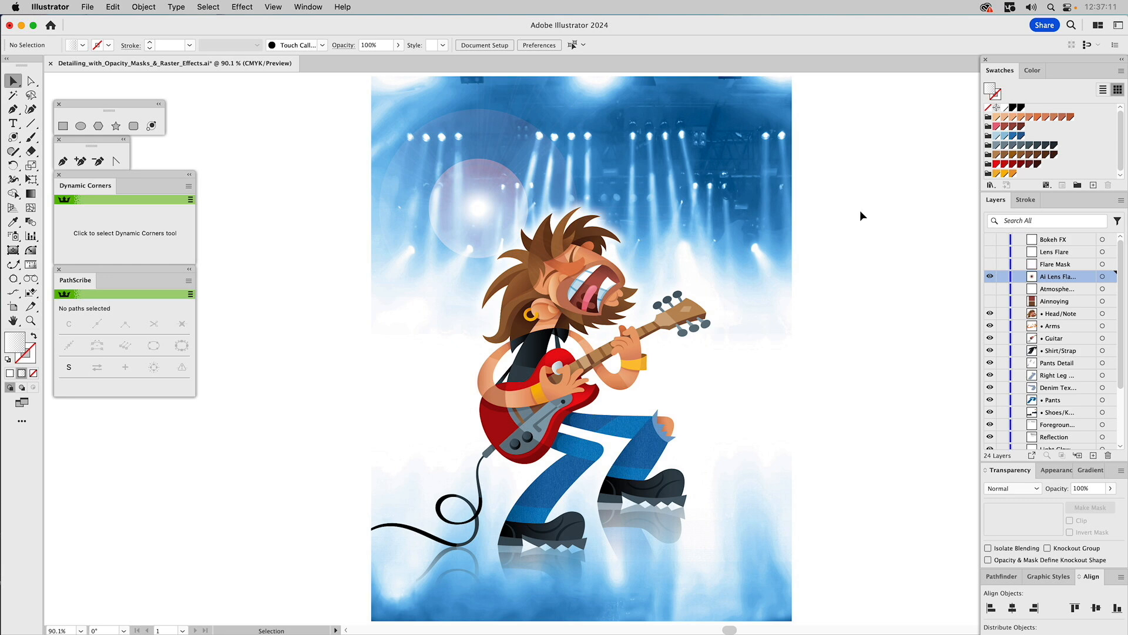
Open the flare's options for editing, set its number of rays to 24 and preview the change
click(499, 194)
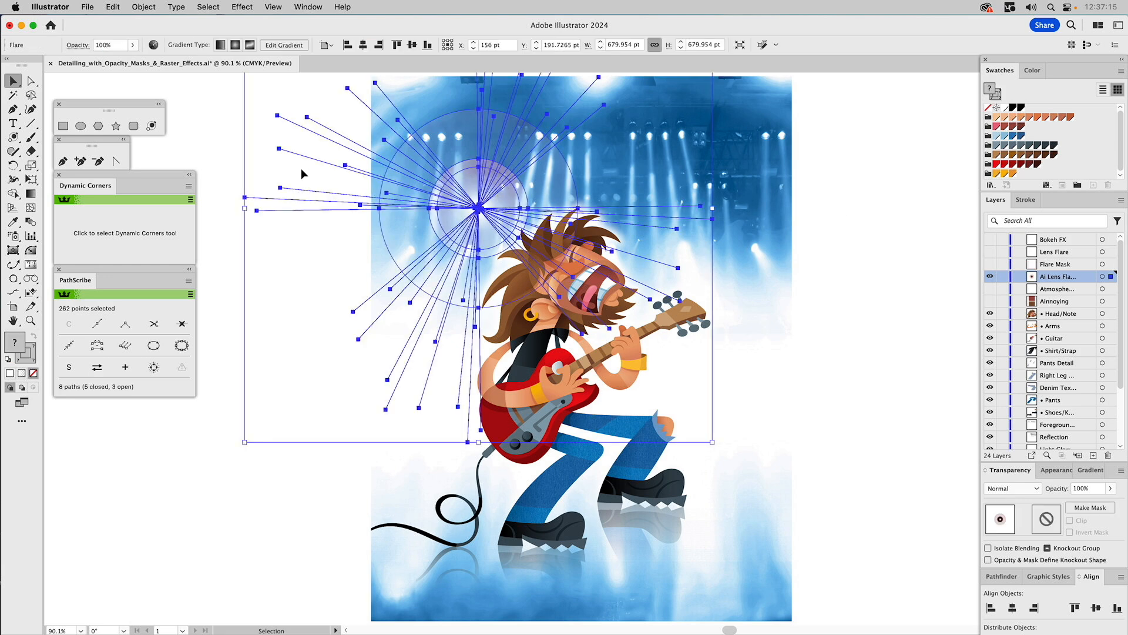
double_click(153, 126)
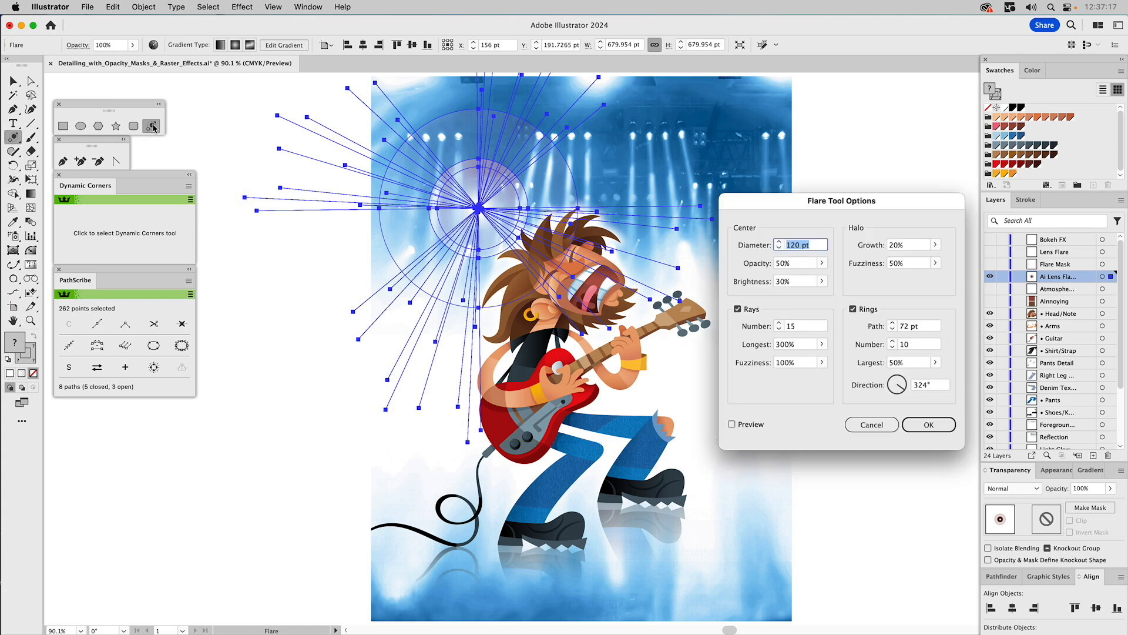
click(780, 326)
text(23)
click(779, 323)
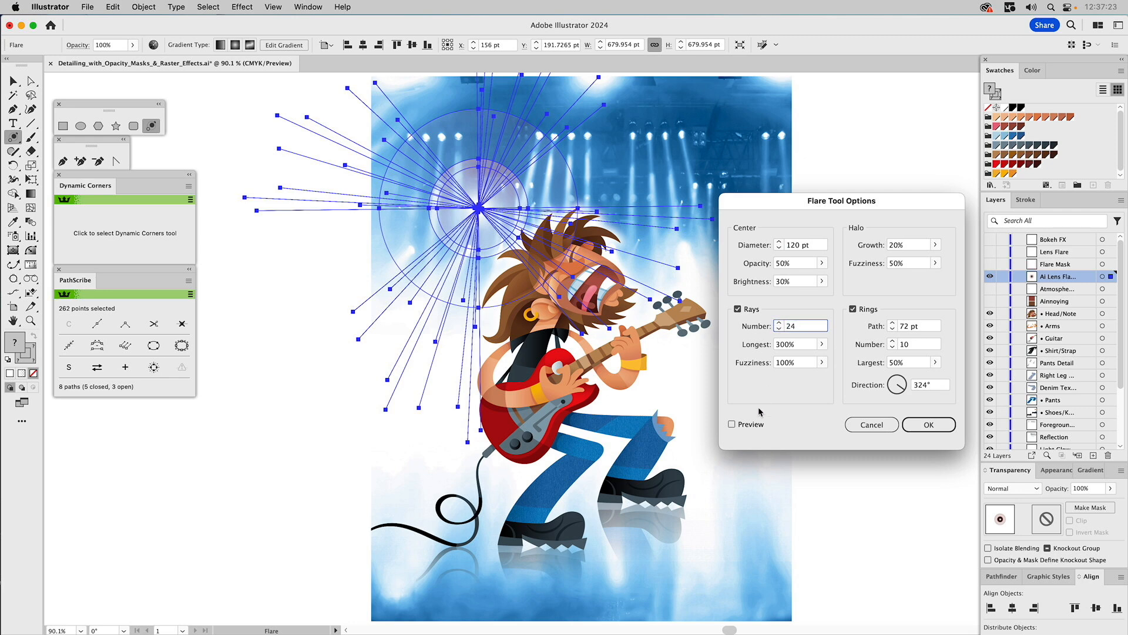
click(752, 424)
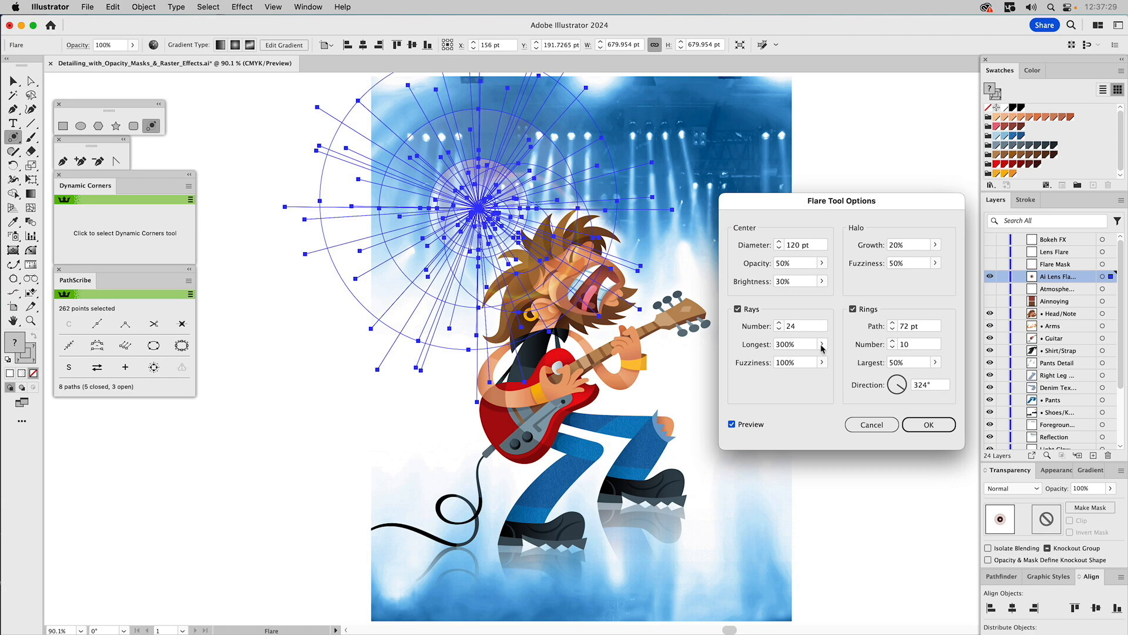
Set the flare's longest ray to 207% and its center opacity to 30%
click(821, 344)
drag(782, 361, 790, 361)
click(826, 317)
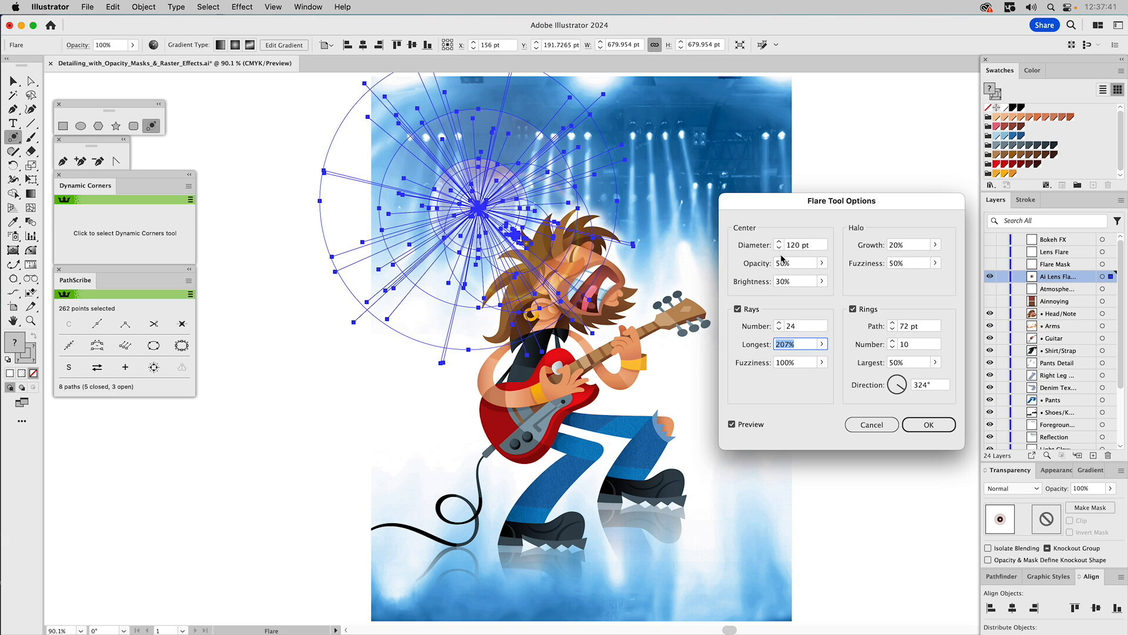
click(822, 264)
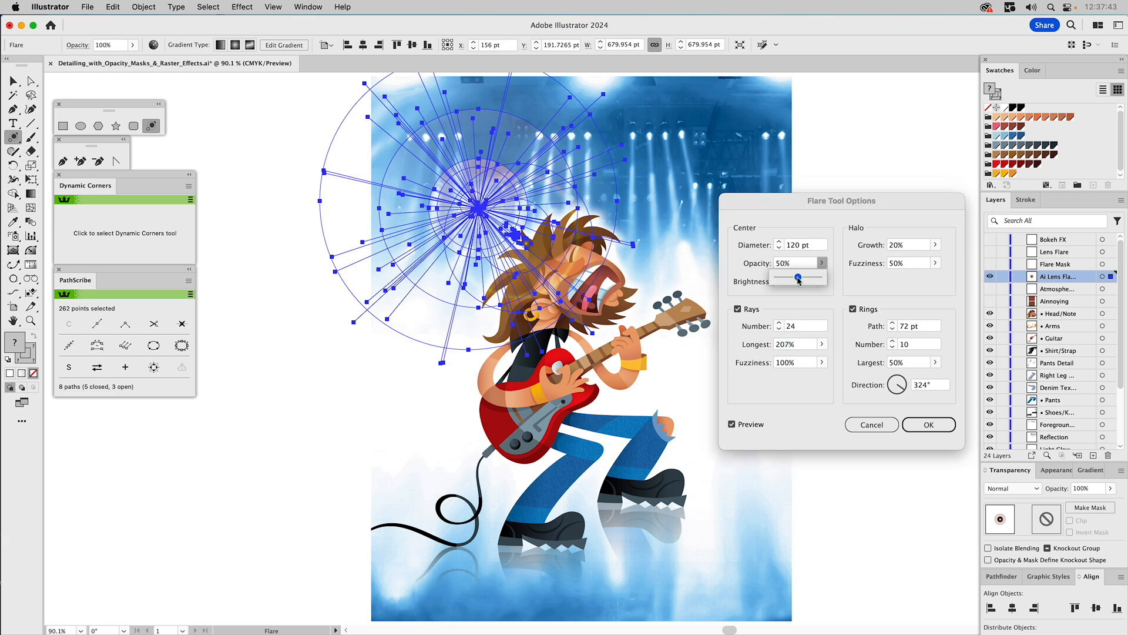
drag(798, 280, 790, 282)
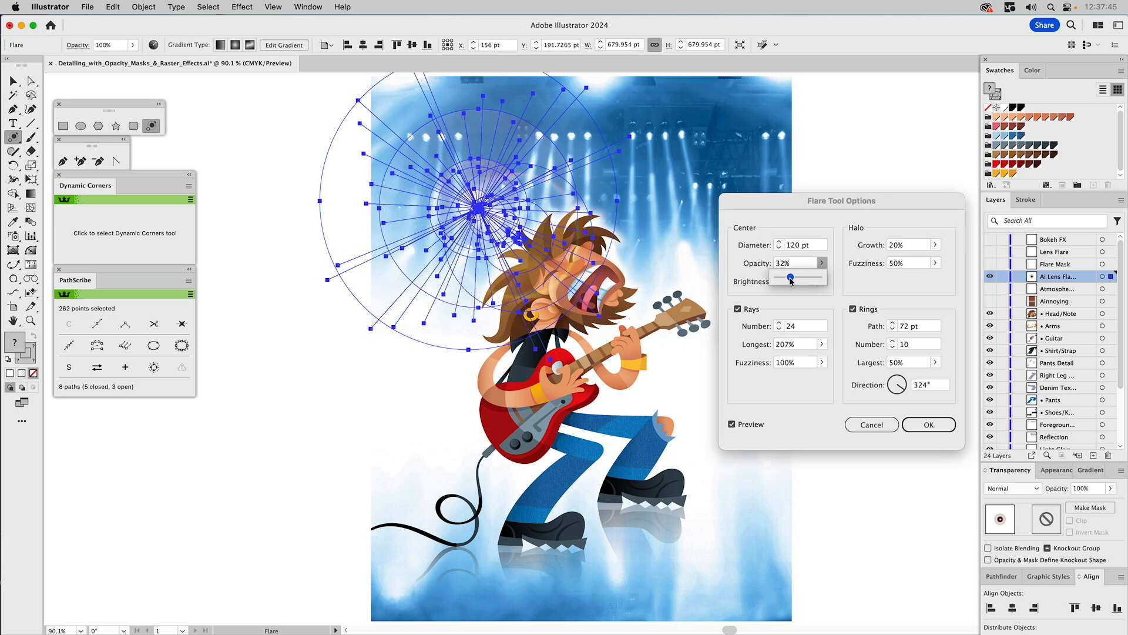
drag(791, 281, 789, 280)
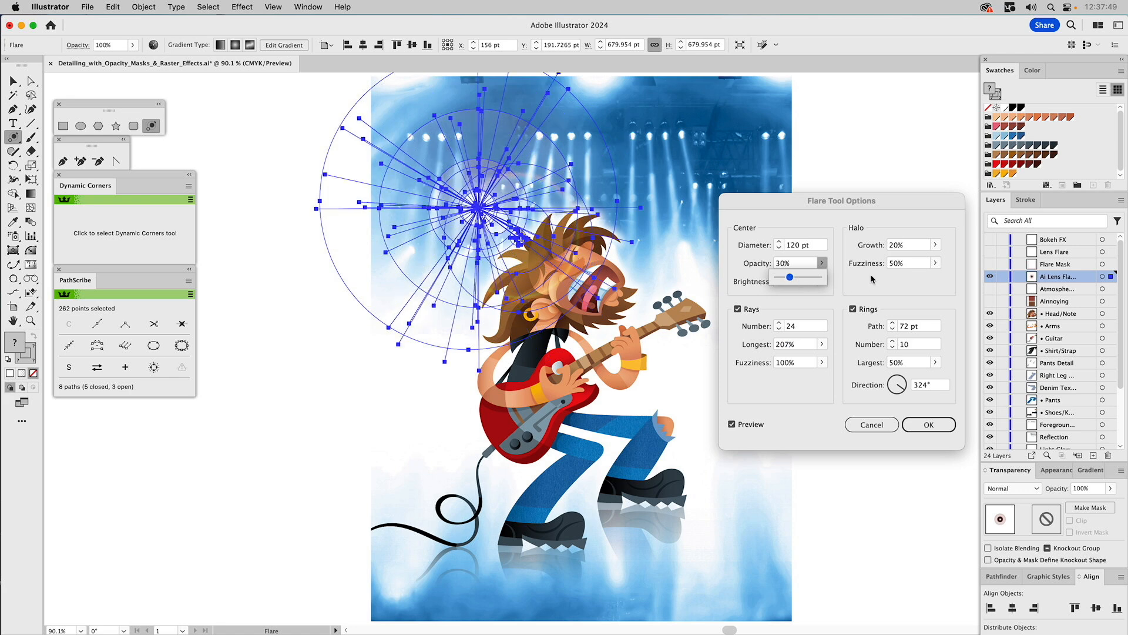
Set the flare's number of rings to 13, apply the options and deselect the flare
click(893, 348)
click(893, 348)
click(893, 348)
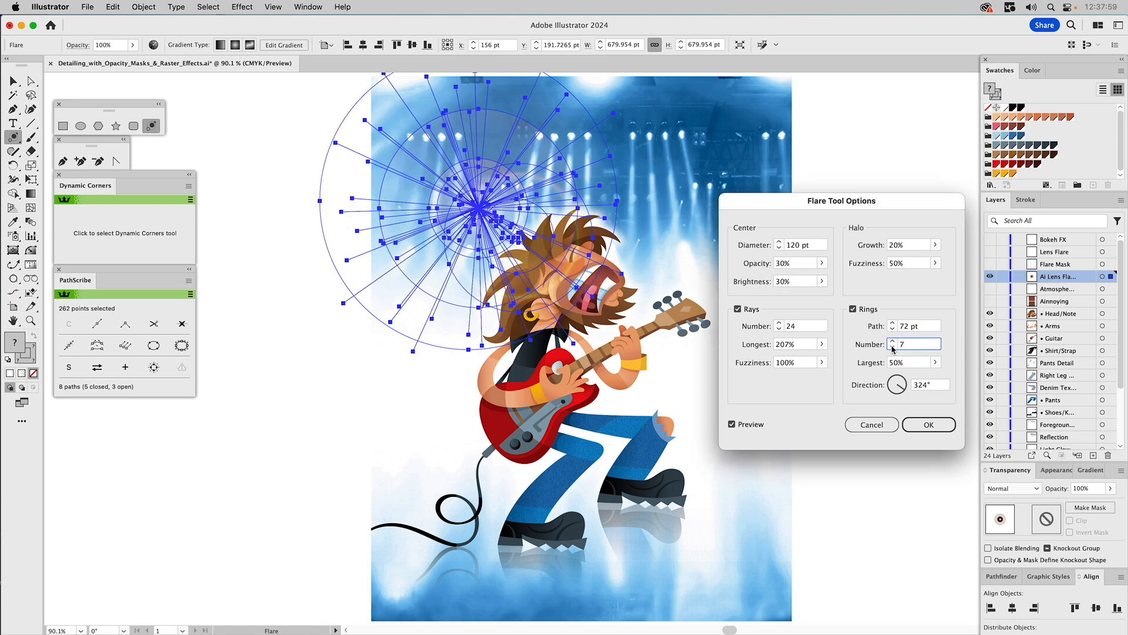
click(892, 341)
click(892, 340)
click(892, 341)
click(892, 341)
click(892, 341)
click(892, 341)
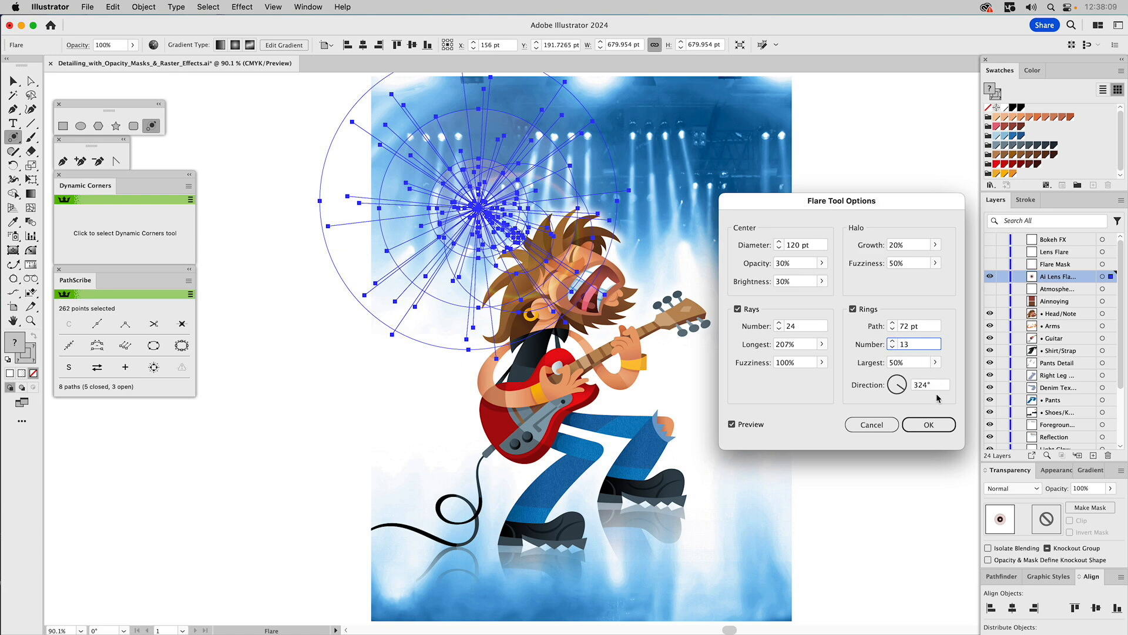
click(920, 427)
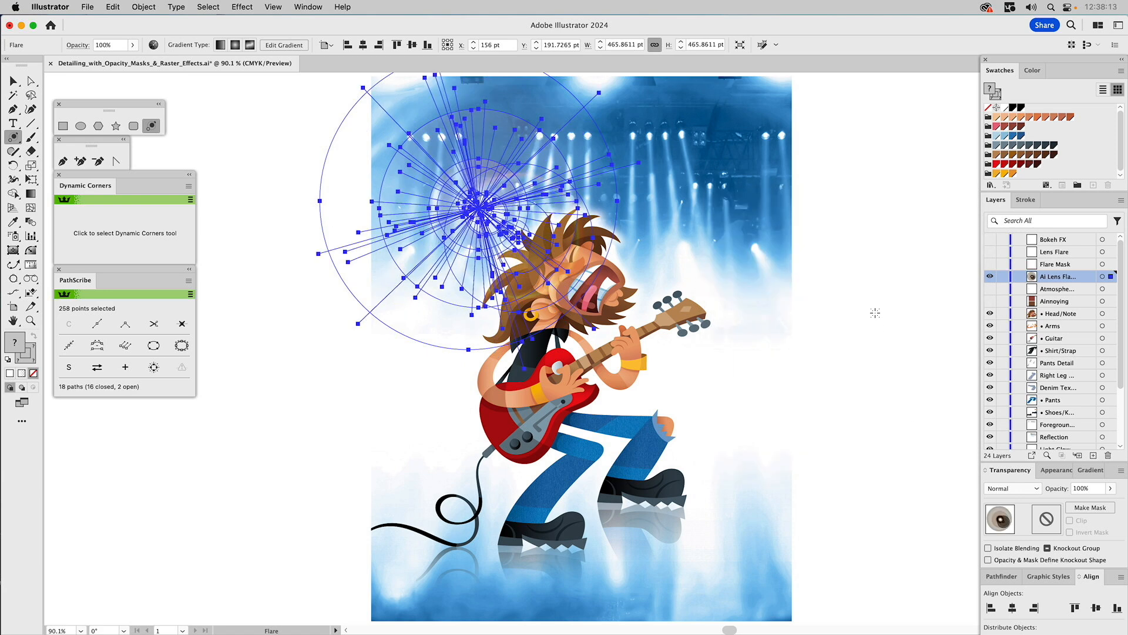
key(v)
click(861, 227)
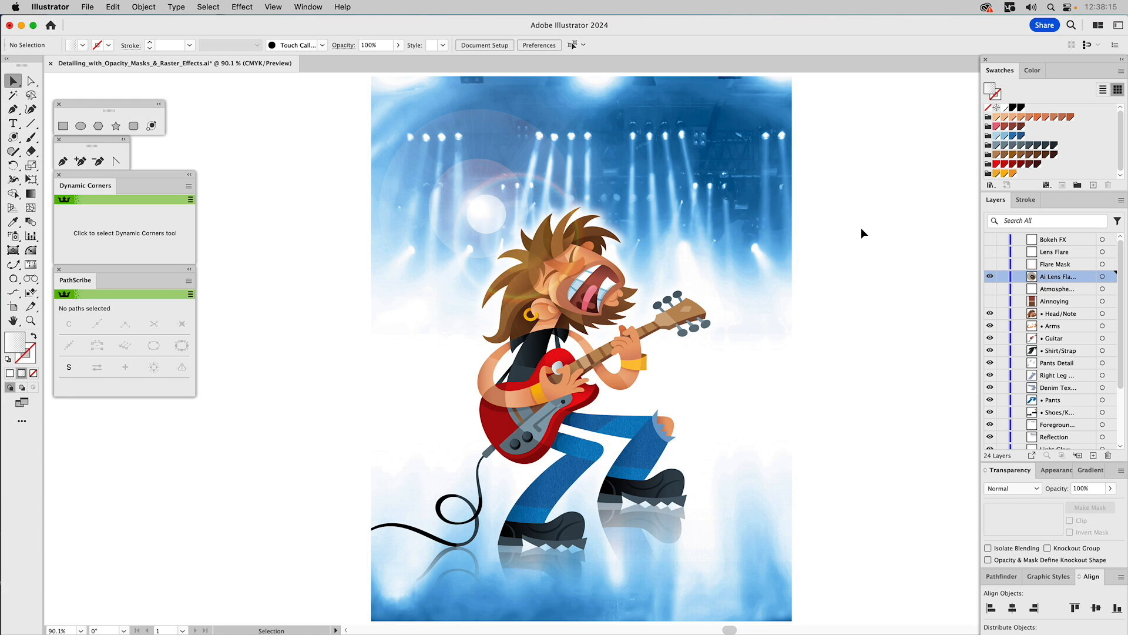
Open the lens flare in isolation mode to examine its individual rings and halo with Direct Selection
key(z)
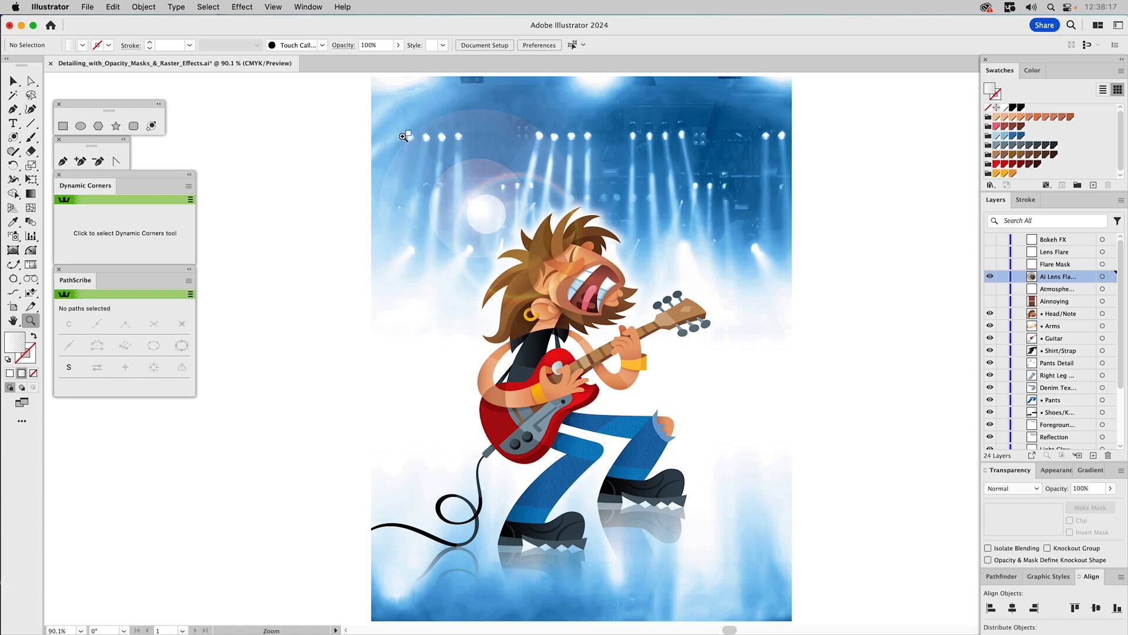
drag(354, 110, 811, 458)
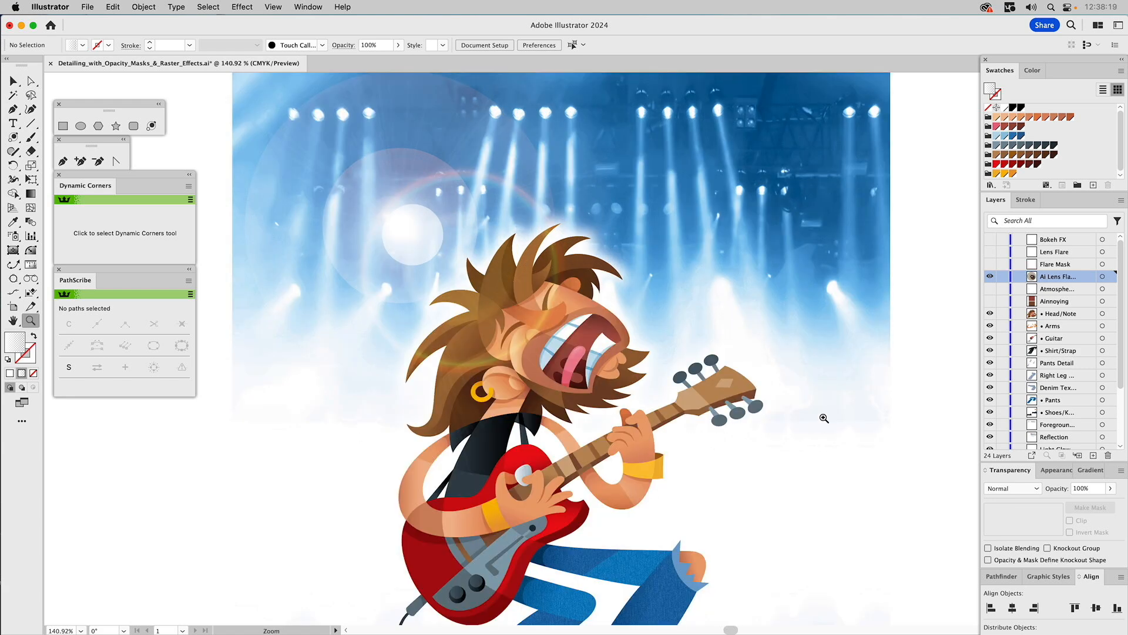
key(v)
click(463, 223)
click(424, 229)
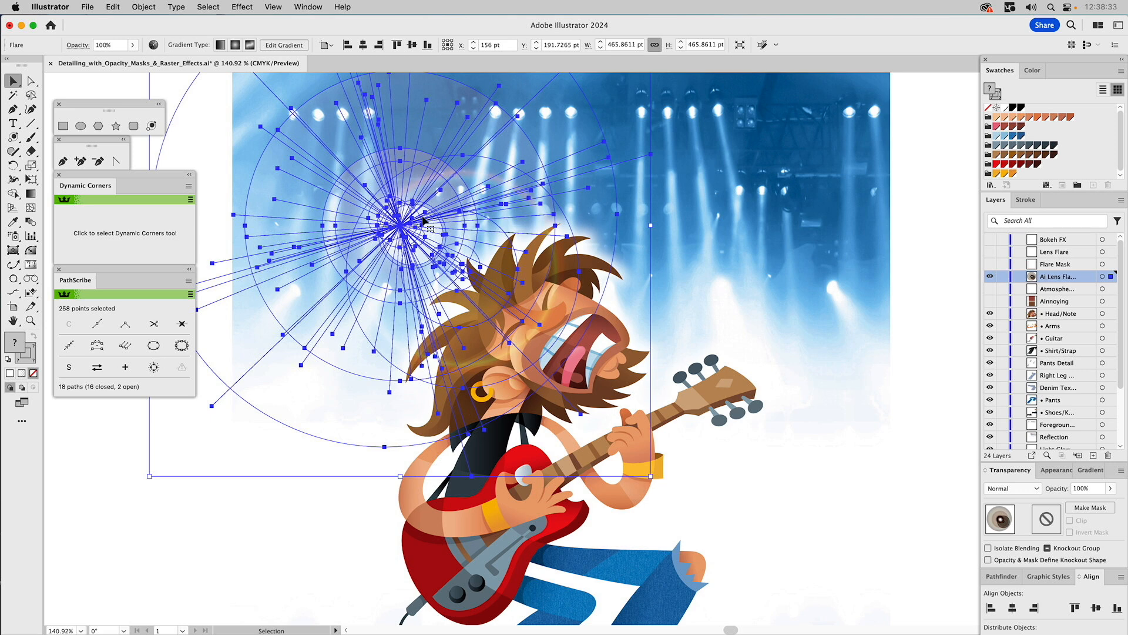
double_click(454, 236)
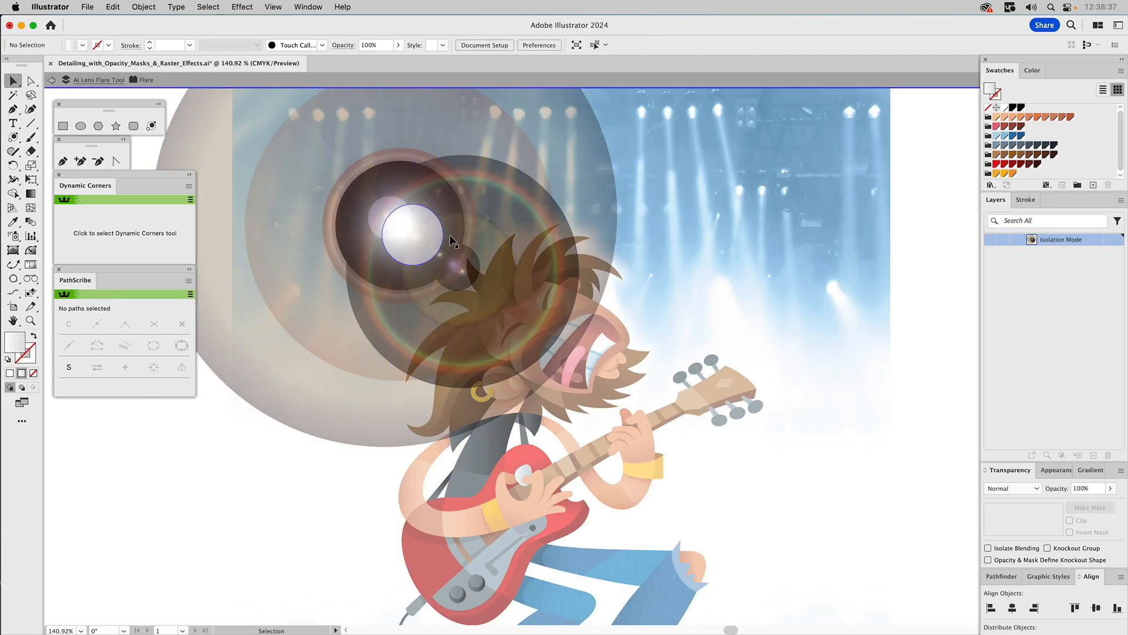
key(a)
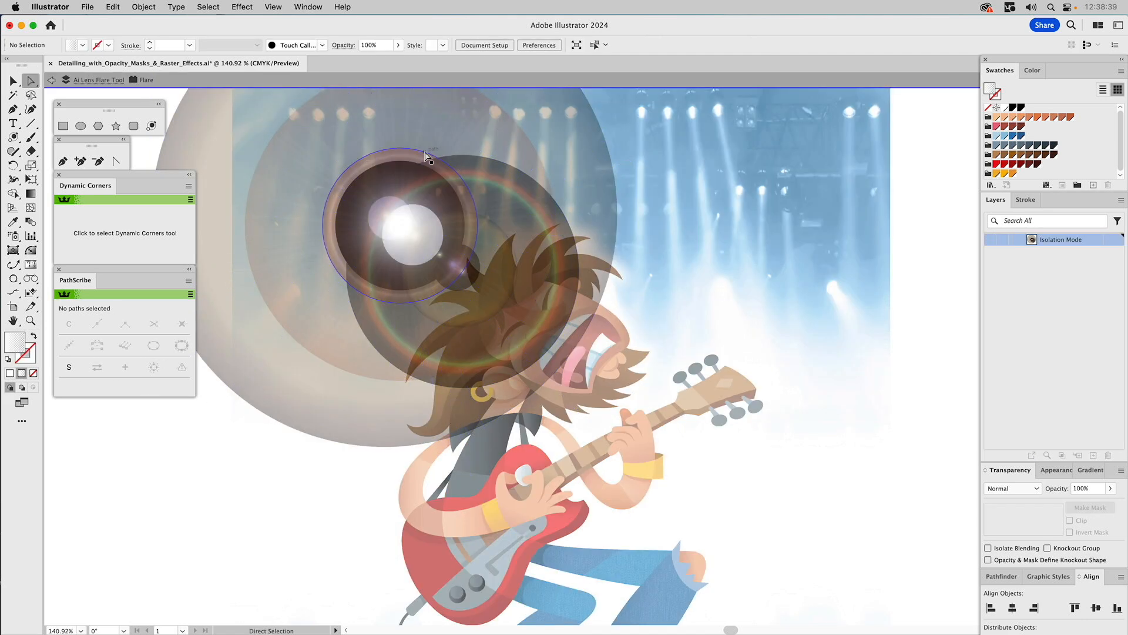
Examine the appearance and blending settings of the flare's halo circle, and exit isolation mode
click(424, 151)
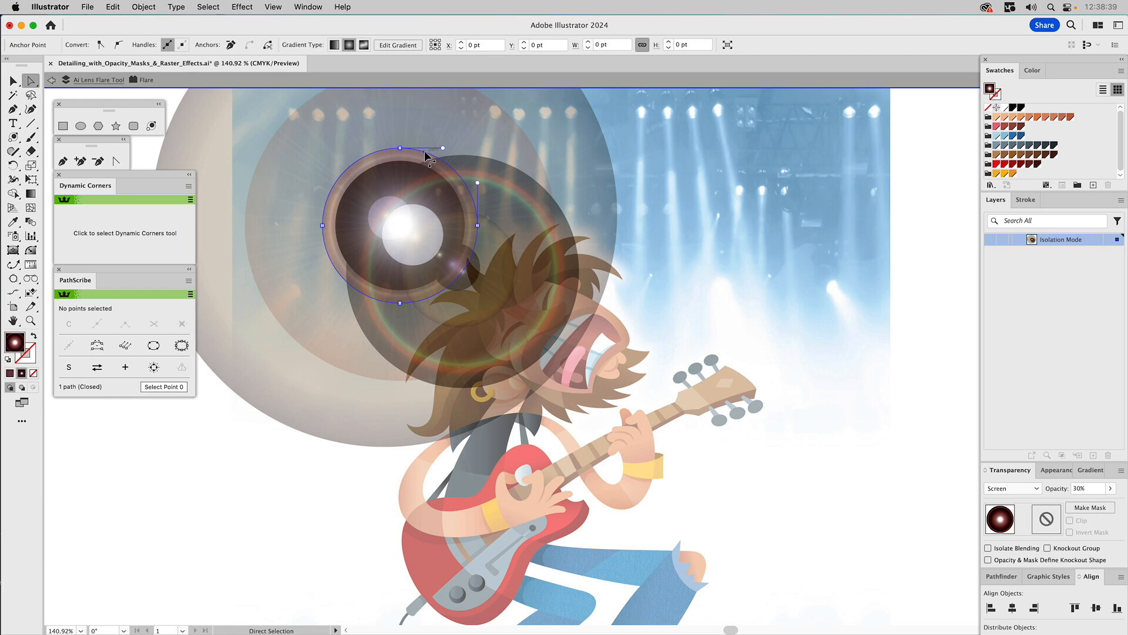
click(1056, 470)
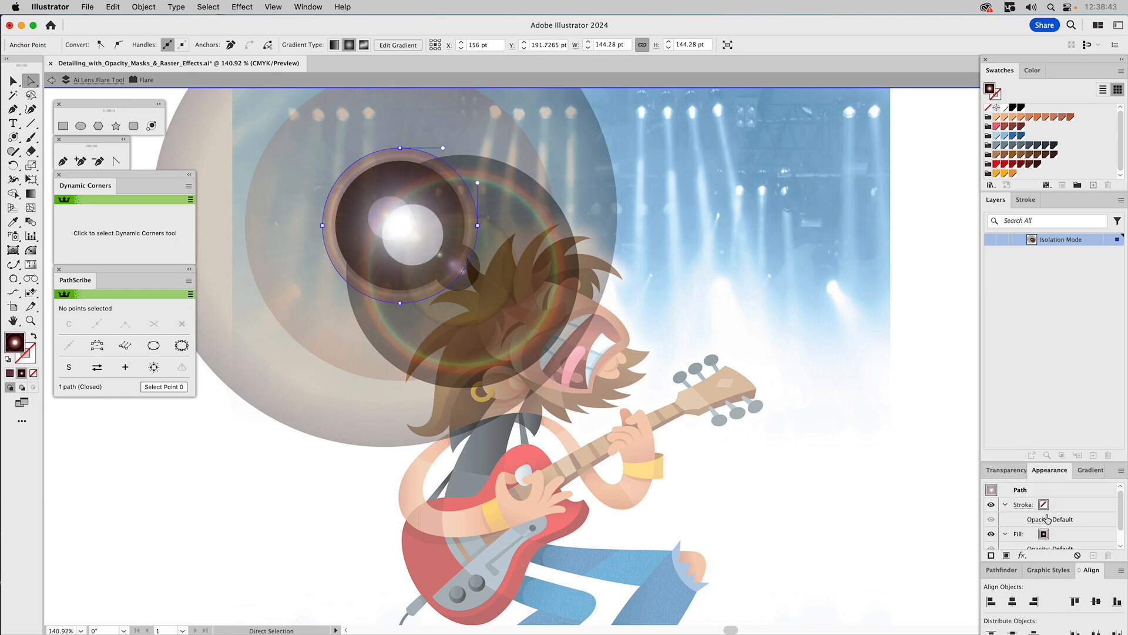
scroll(1046, 504, down, 1)
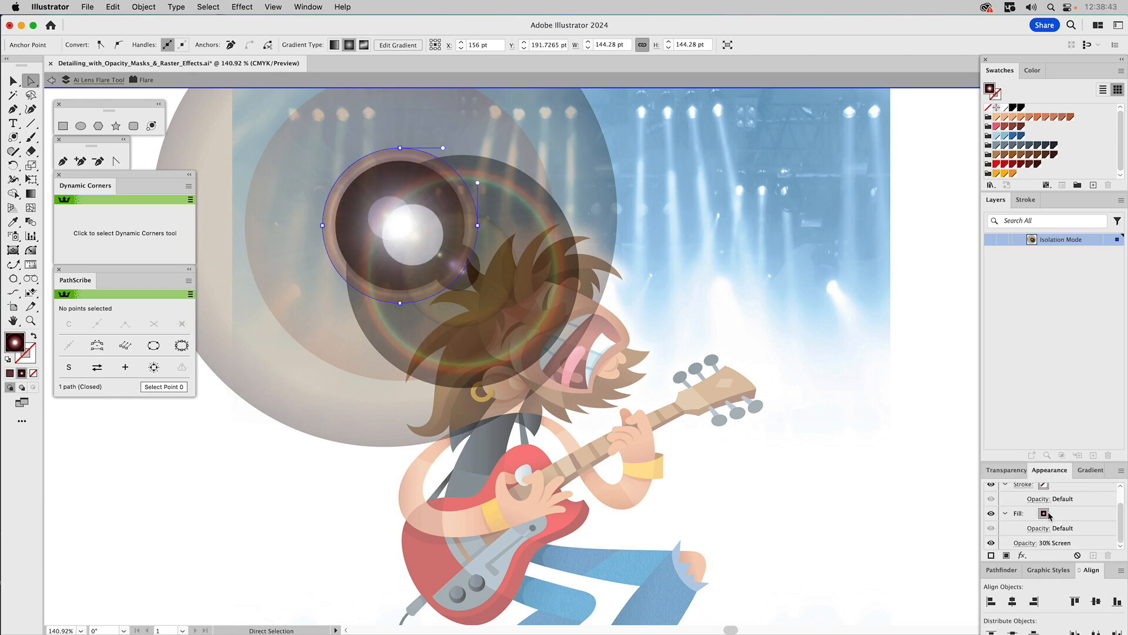
click(1007, 470)
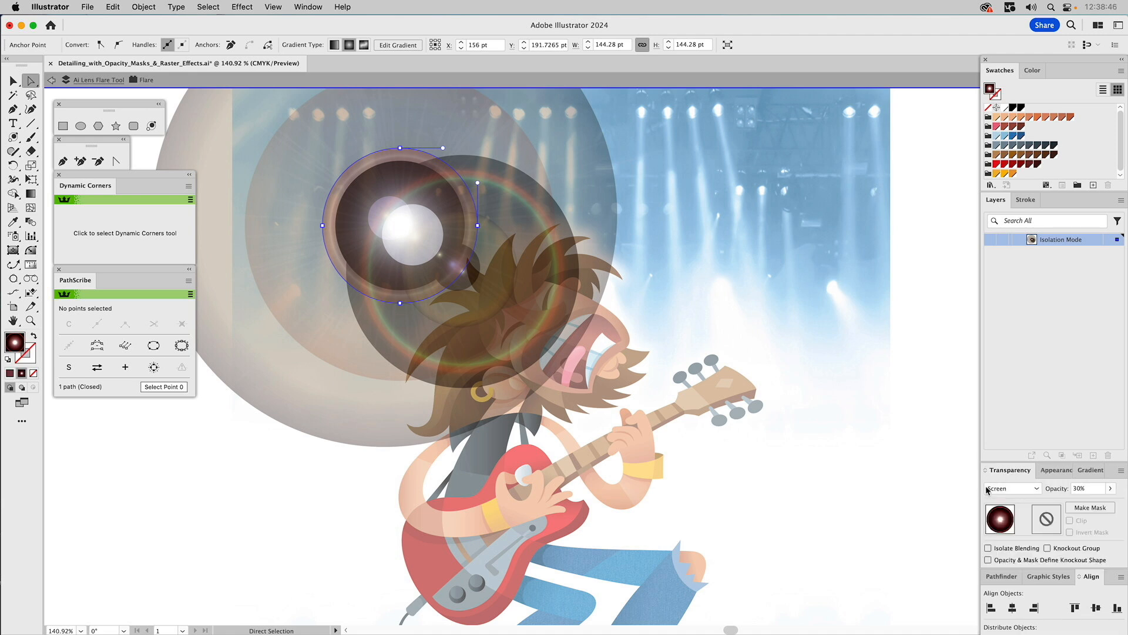
double_click(954, 361)
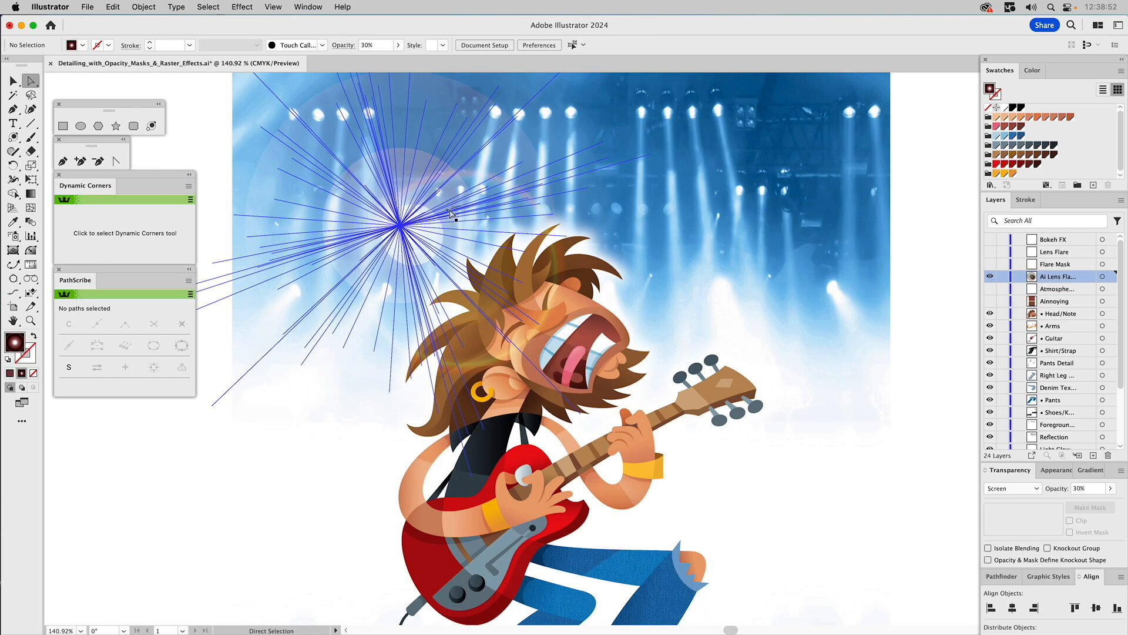
Open the flare's options to review its center, halo, ray and ring settings, and close them without changes
key(v)
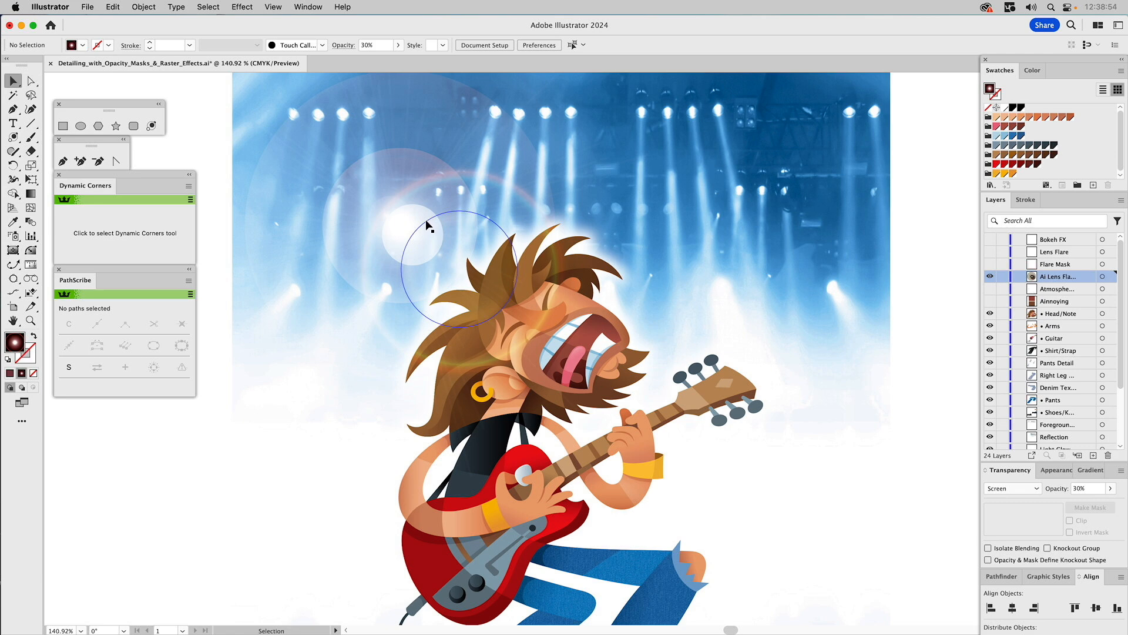
click(427, 223)
double_click(151, 125)
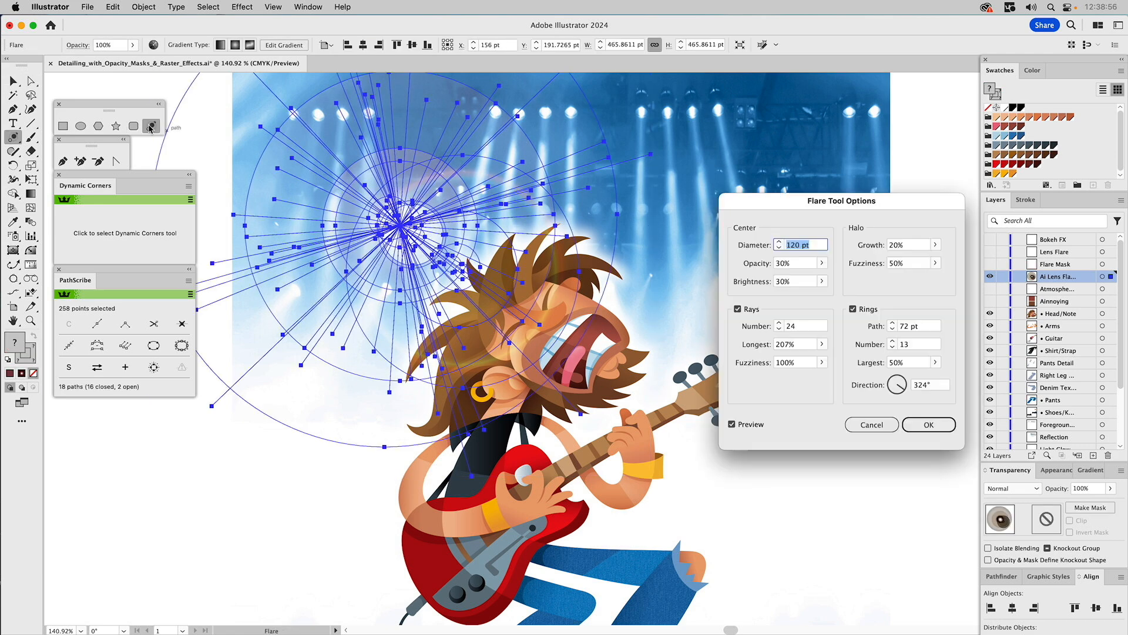
click(872, 425)
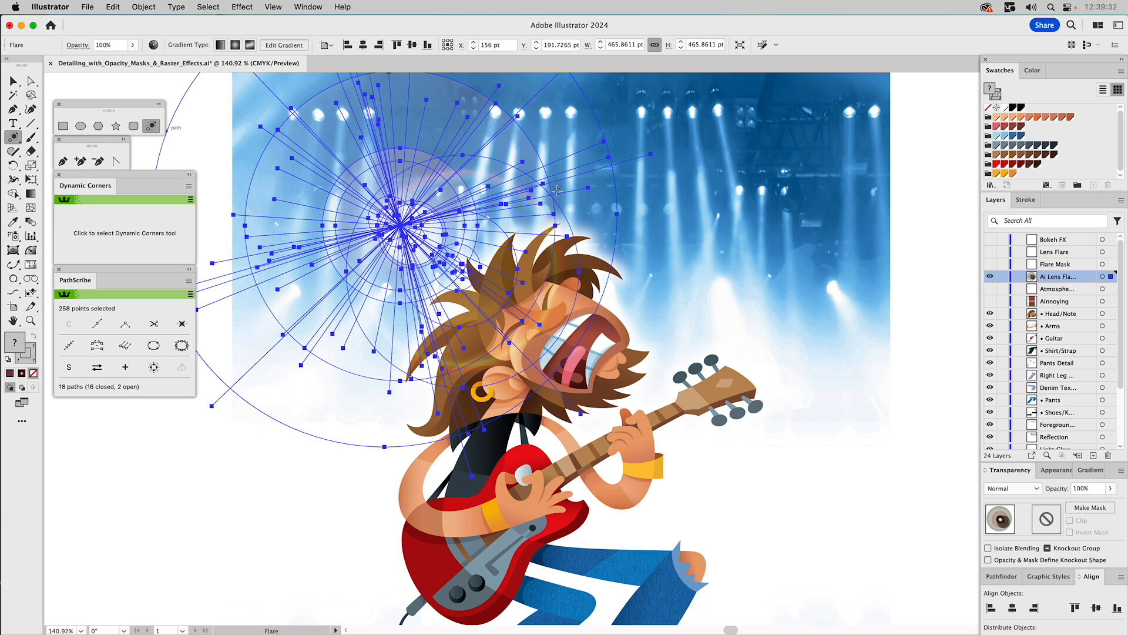
Scale the lens flare down proportionally from its upper-left corner to about 383 pt wide and deselect it
key(v)
click(923, 199)
drag(661, 202, 787, 271)
click(557, 257)
scroll(283, 112, up, 3)
drag(283, 112, 373, 200)
click(290, 276)
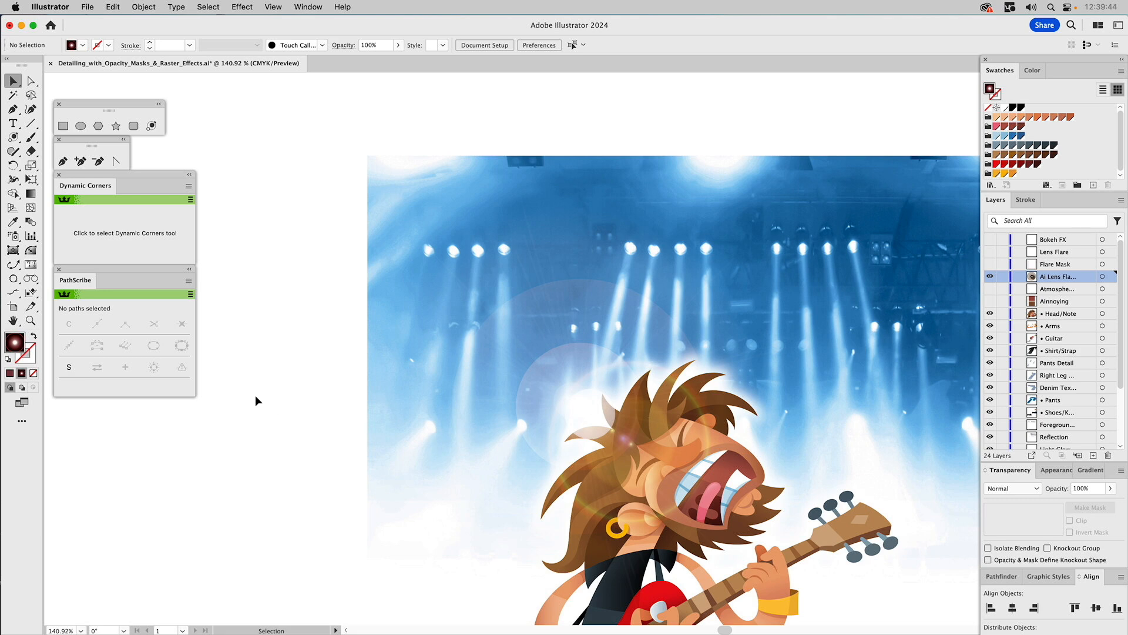
scroll(159, 523, down, 5)
scroll(158, 523, right, 4)
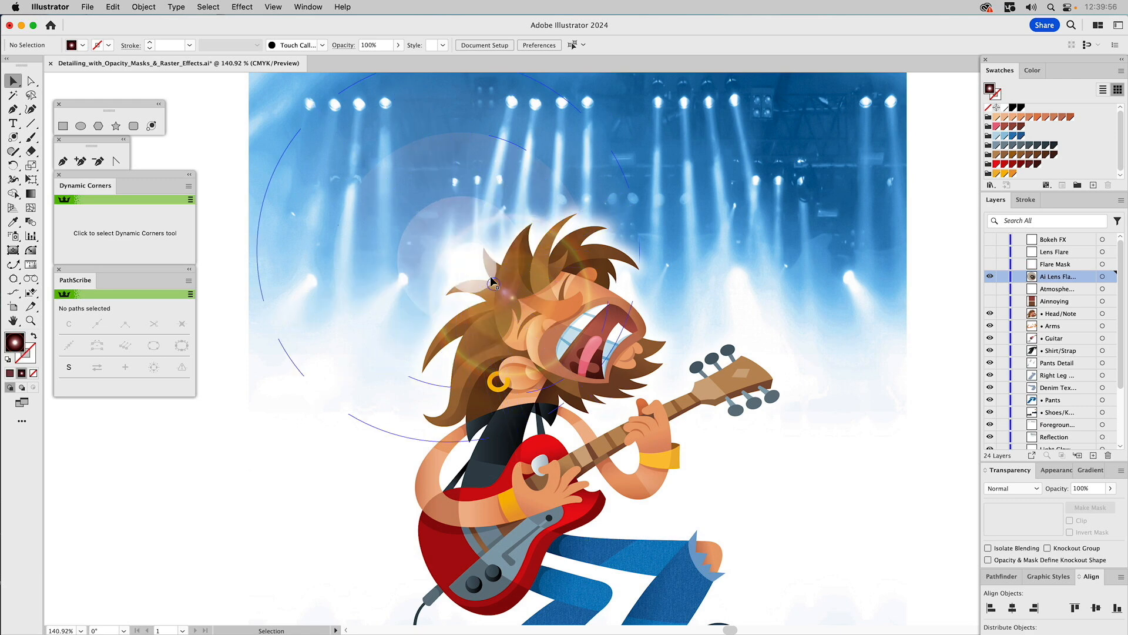
Isolate the lens flare, delete the white circle overlapping its bright center, and exit isolation mode
key(a)
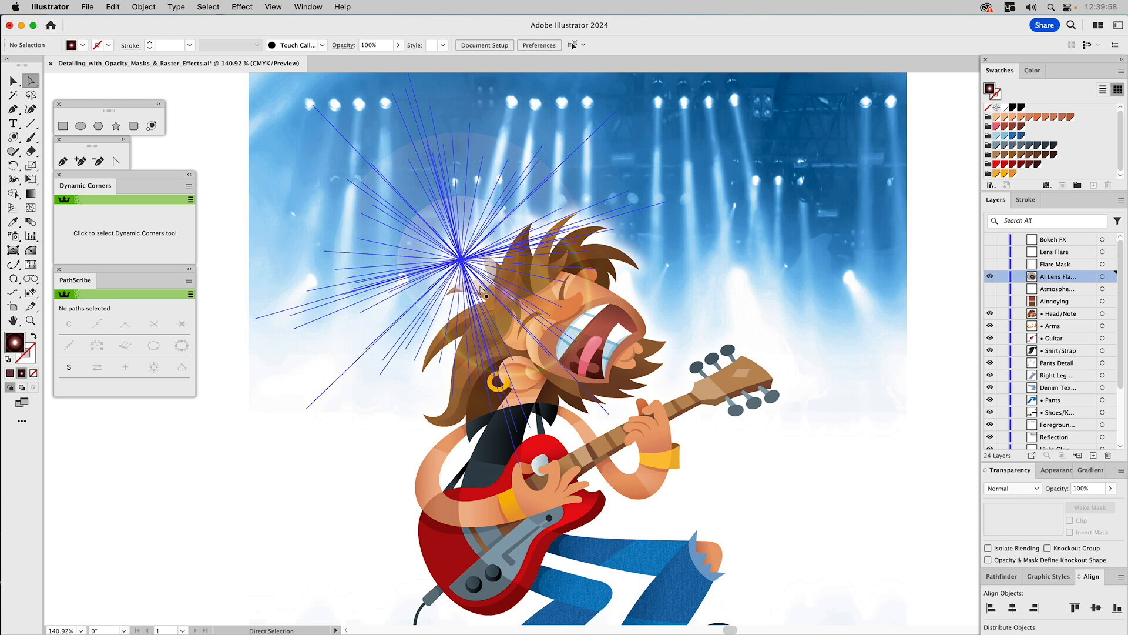
key(v)
click(482, 288)
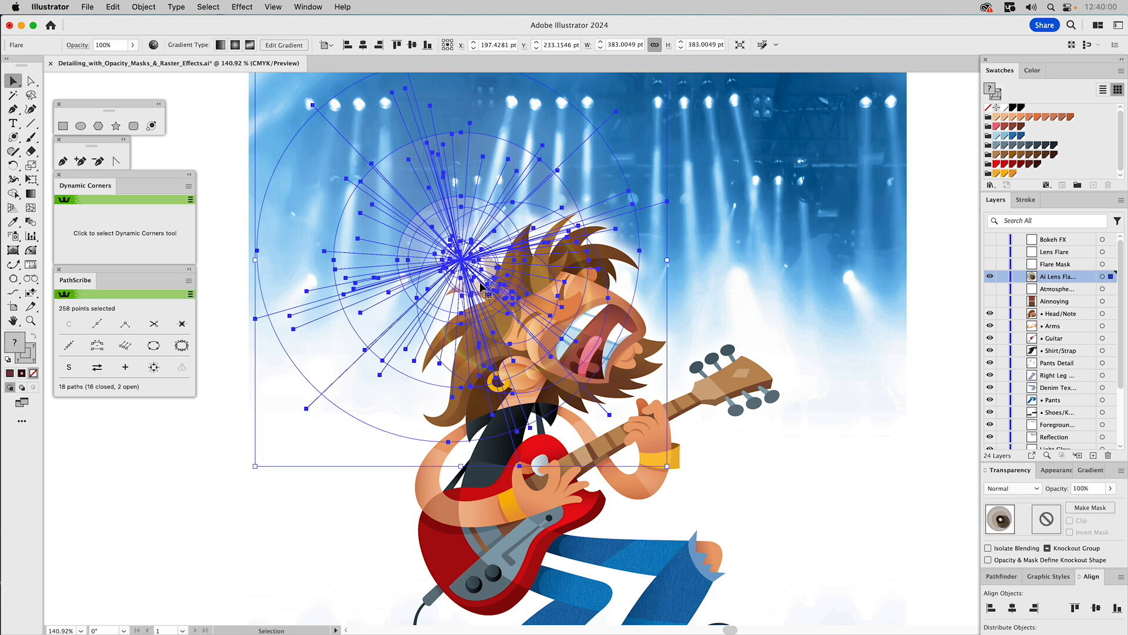
double_click(482, 288)
key(a)
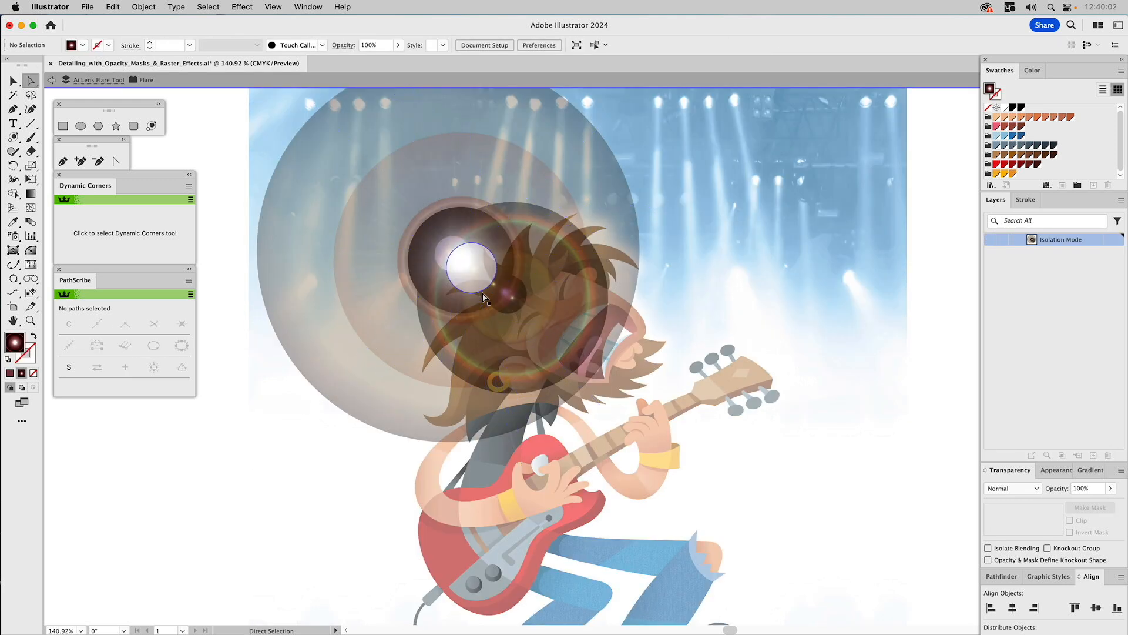
click(483, 297)
click(481, 292)
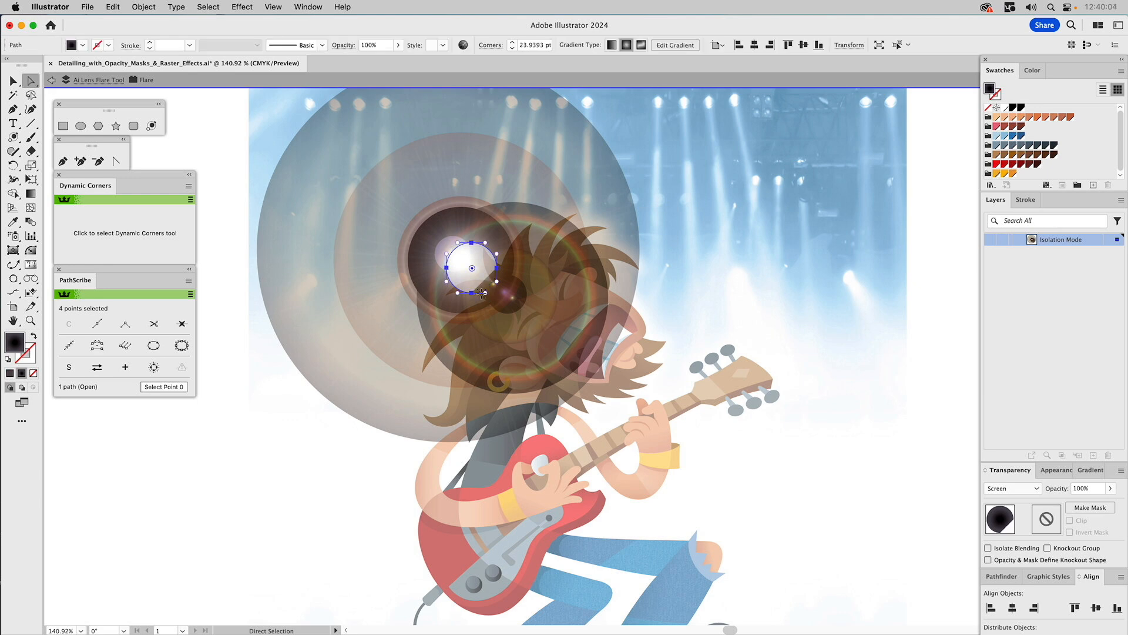
key(Delete)
key(v)
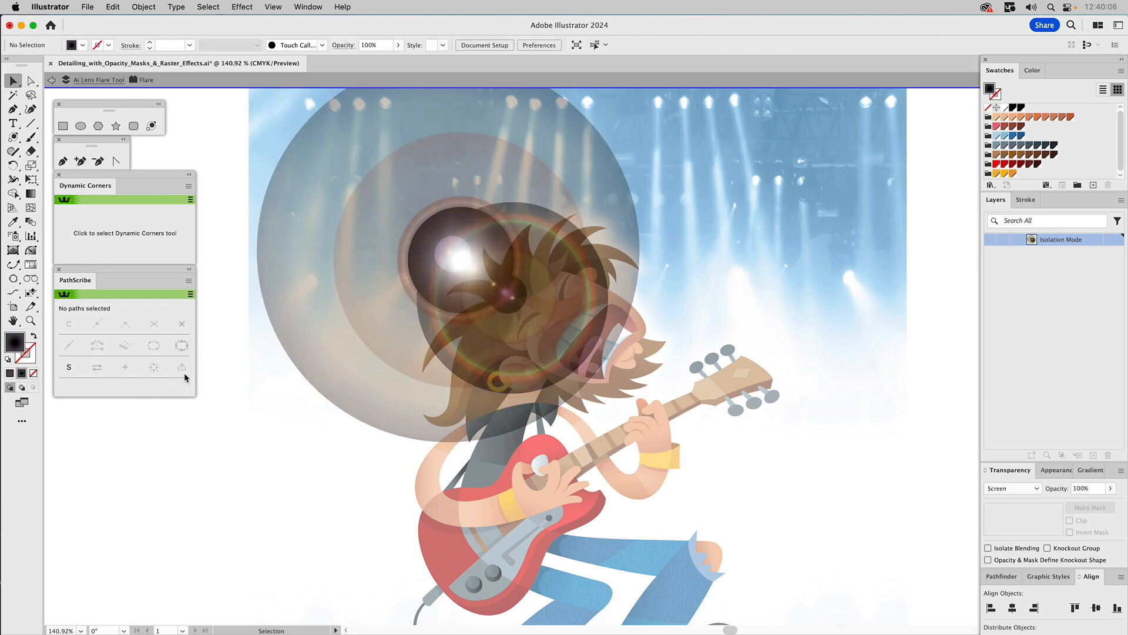
double_click(177, 418)
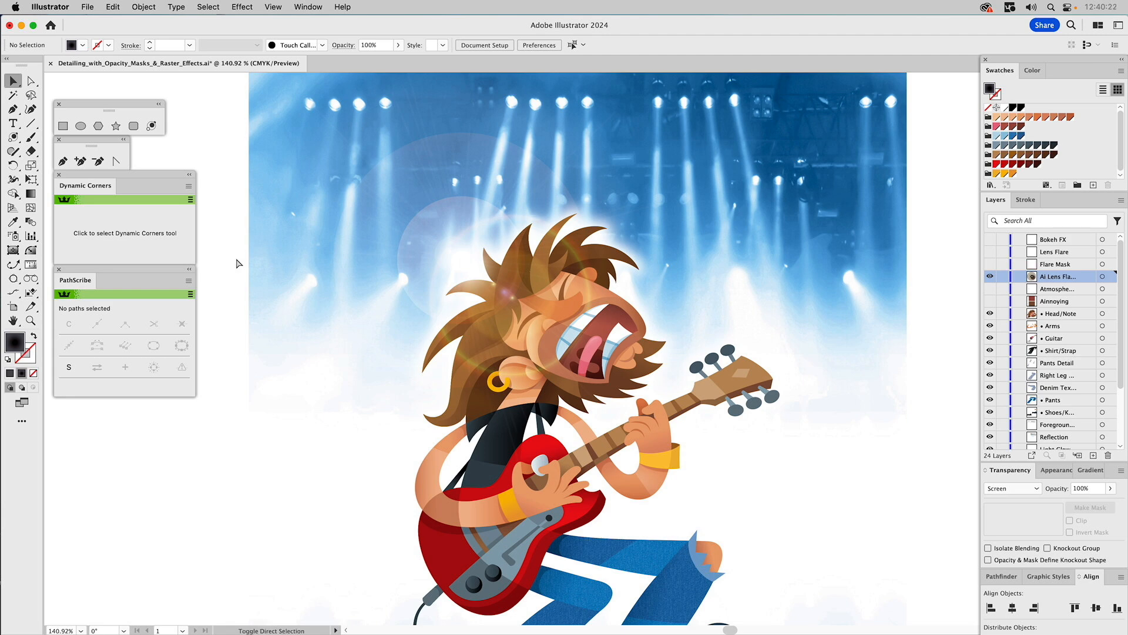
Reposition the lens flare just behind the rocker's hair, centered at about X 181 pt, Y 190 pt
key(super+0)
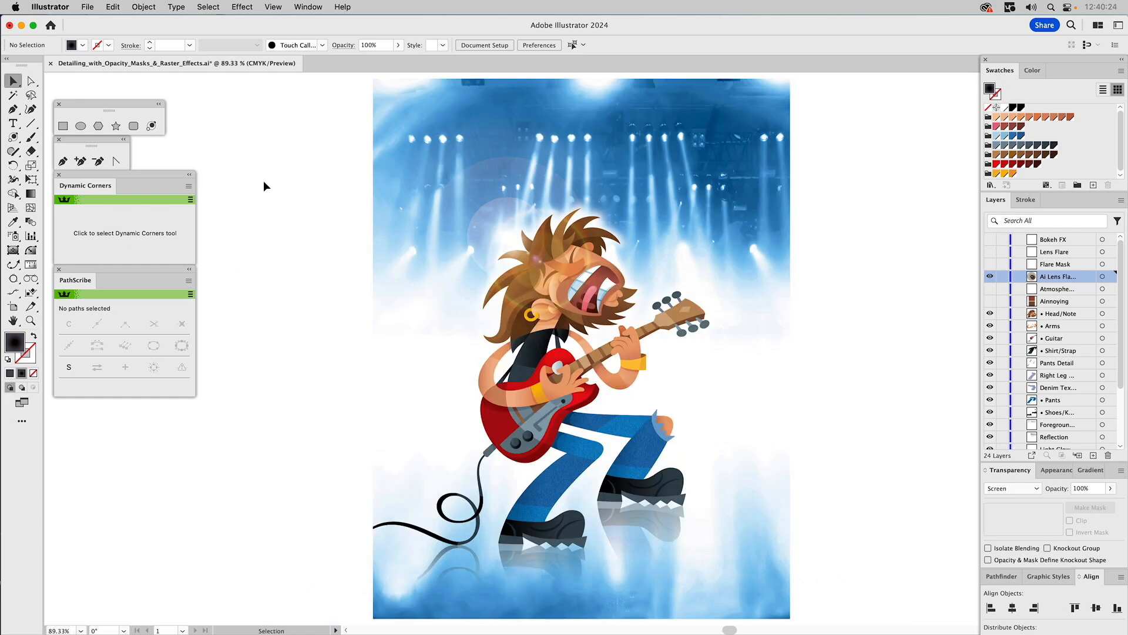
drag(512, 227, 655, 171)
click(928, 323)
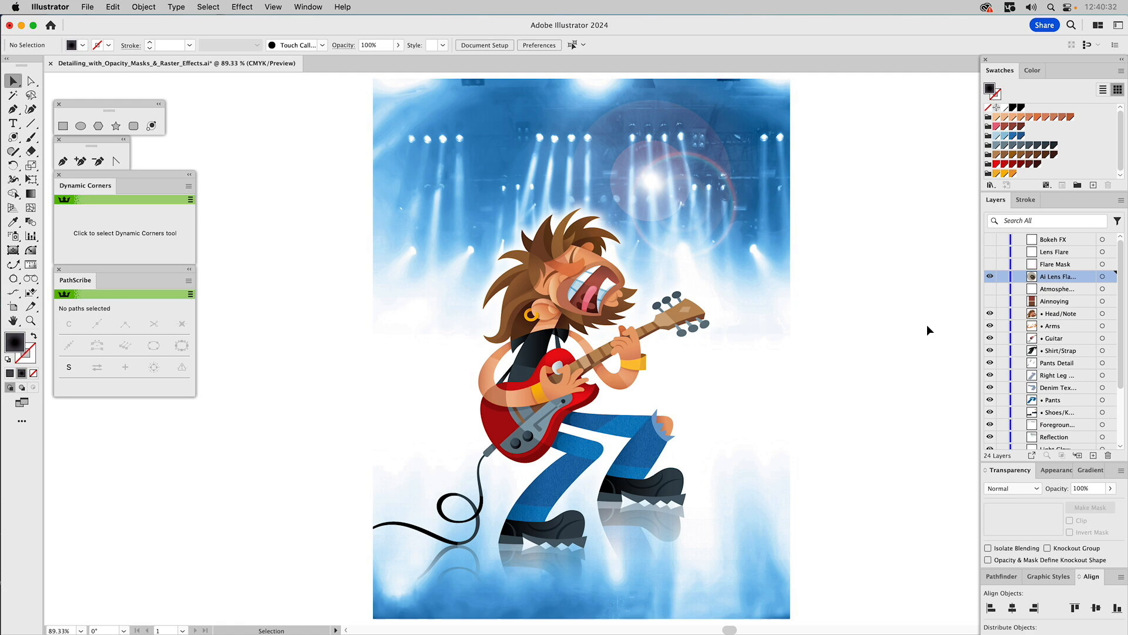
drag(630, 206, 503, 229)
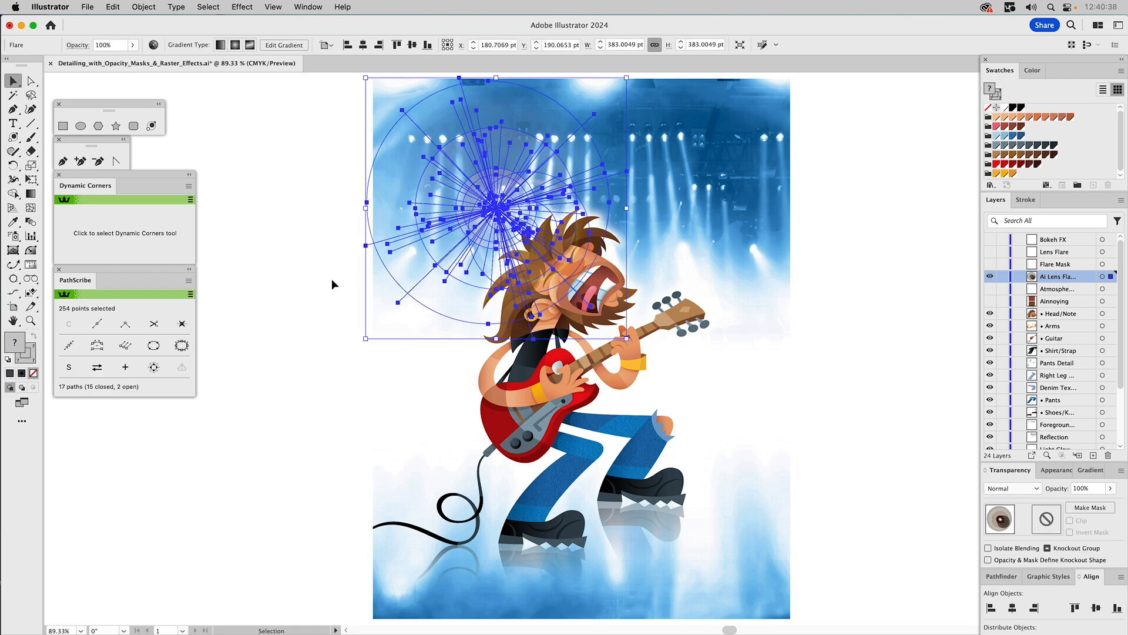
click(268, 269)
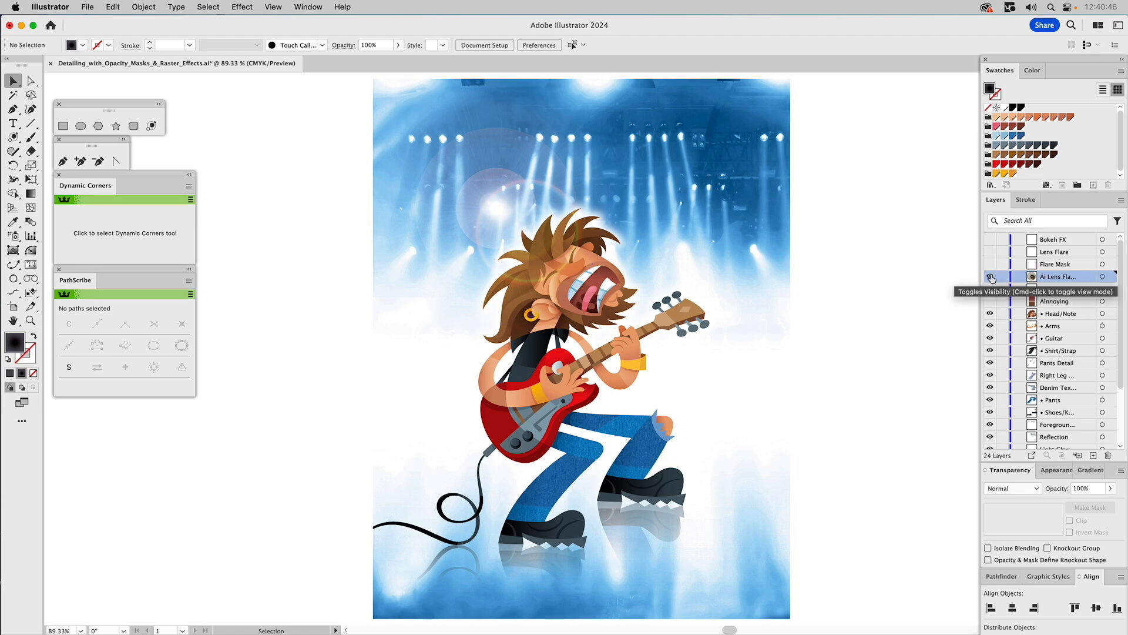
Show the Flare Mask layer and make a clipping mask from its artboard-sized rectangle and the lens flare
click(505, 203)
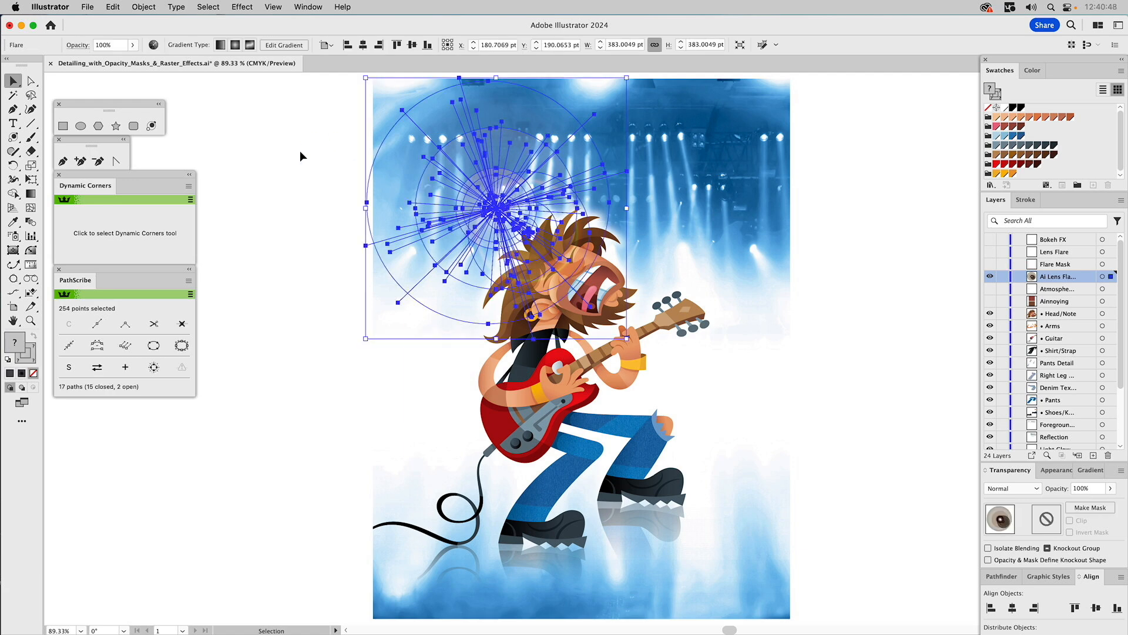
click(991, 265)
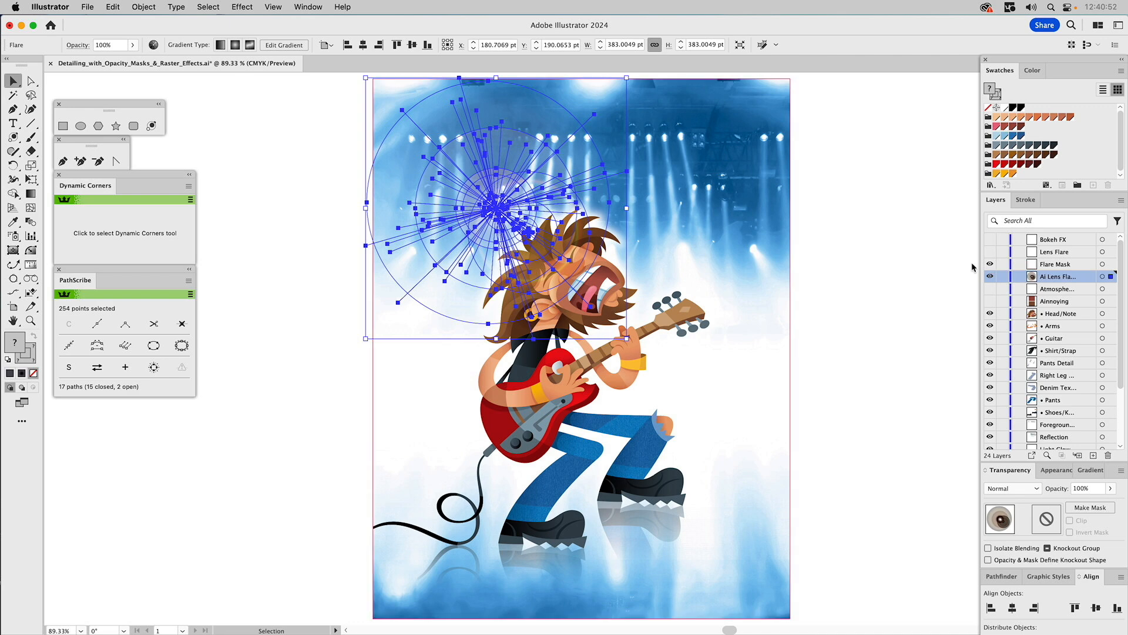
shift+click(387, 134)
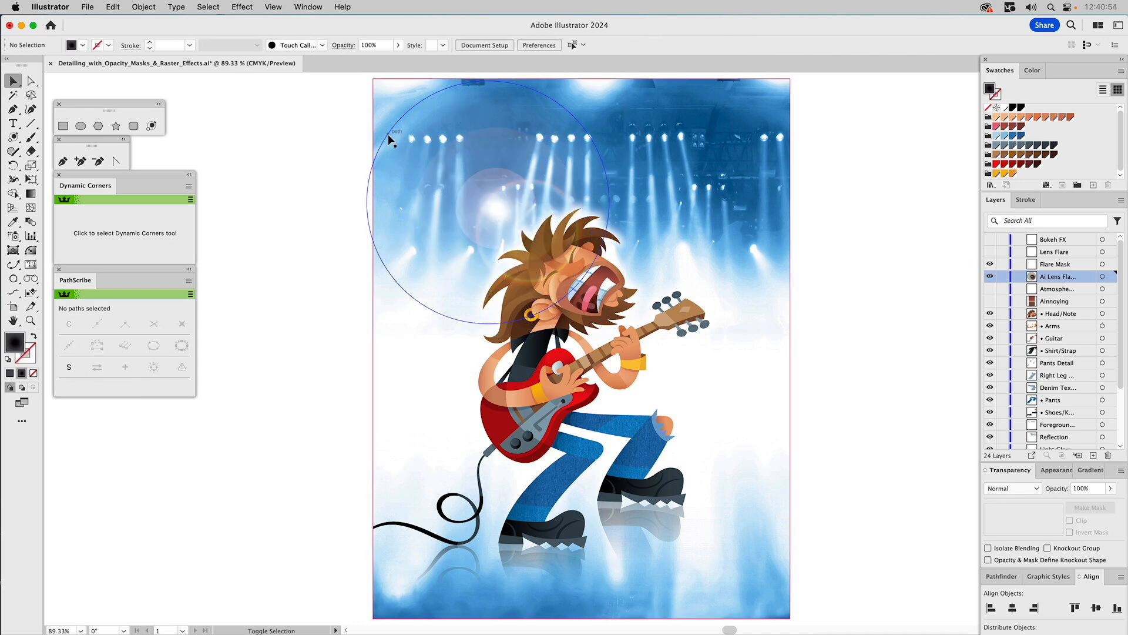
click(387, 134)
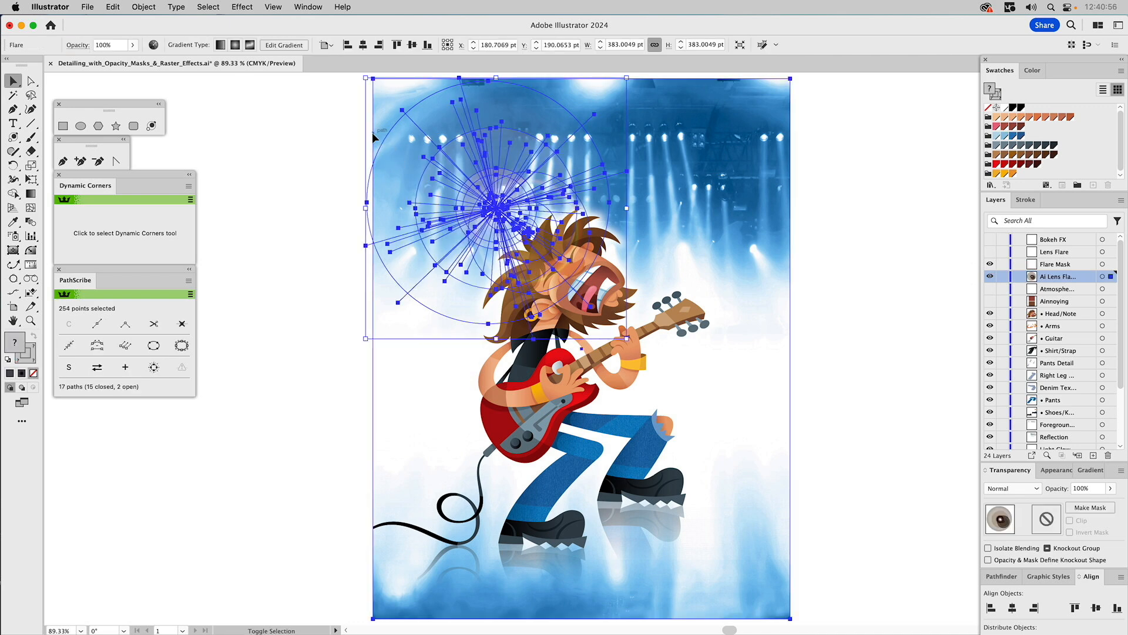
shift+click(372, 133)
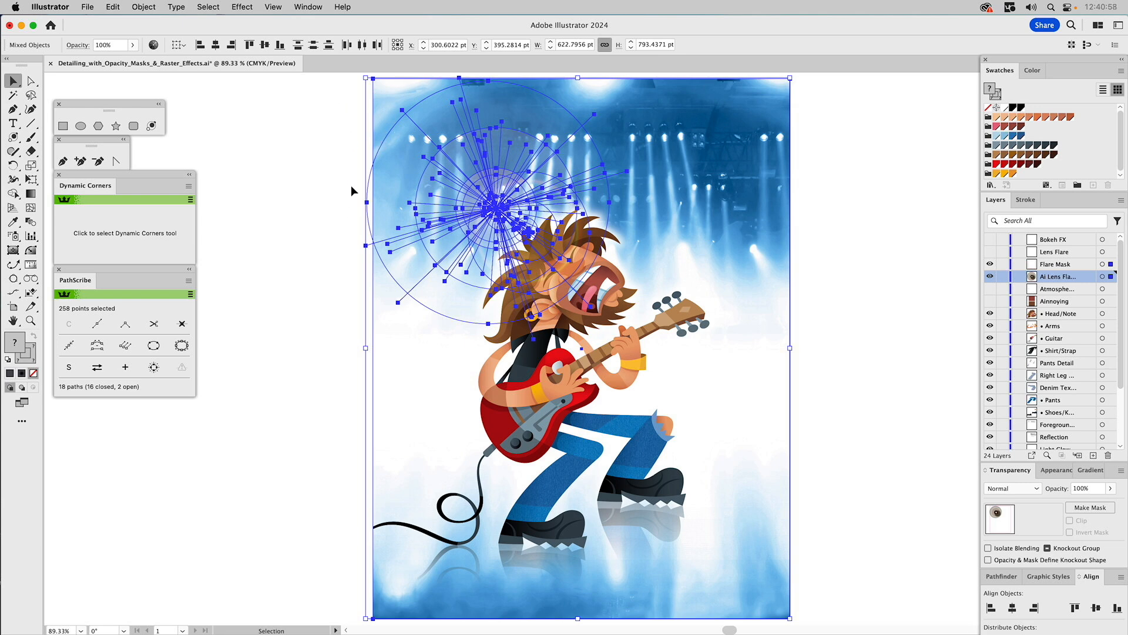
key(super+7)
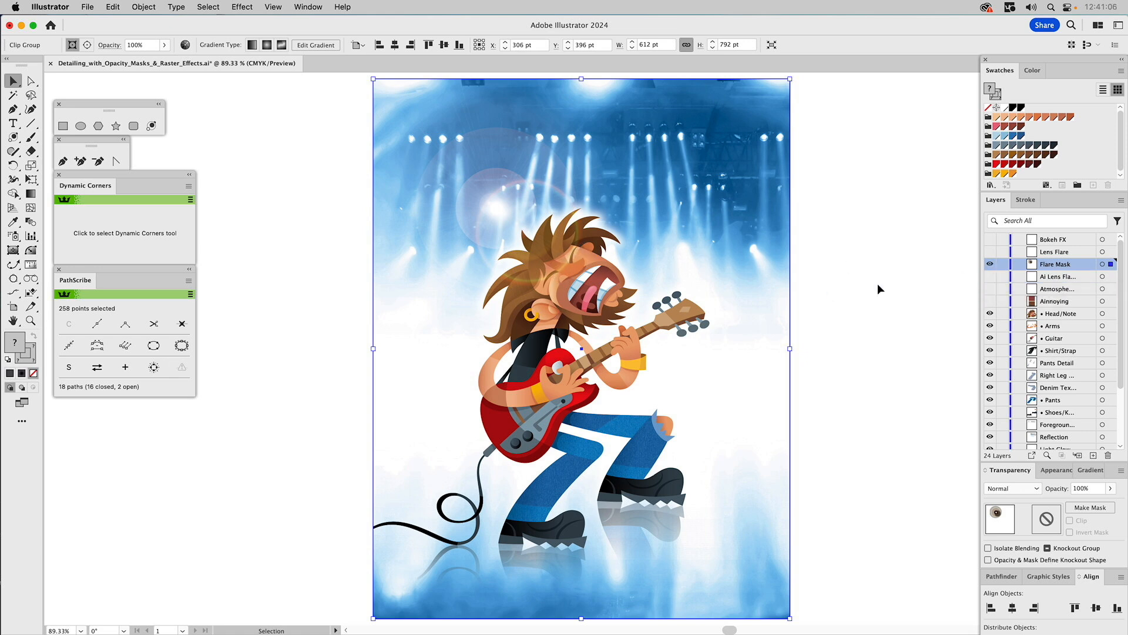
Hide the Flare Mask layer and show the Lens Flare layer
click(989, 263)
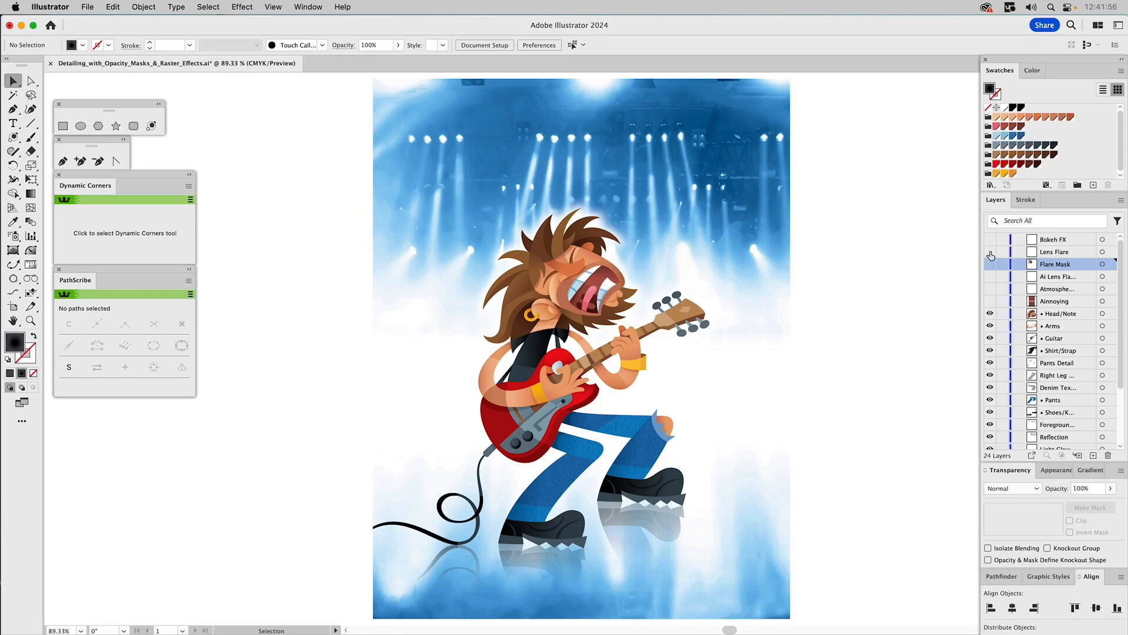
click(990, 252)
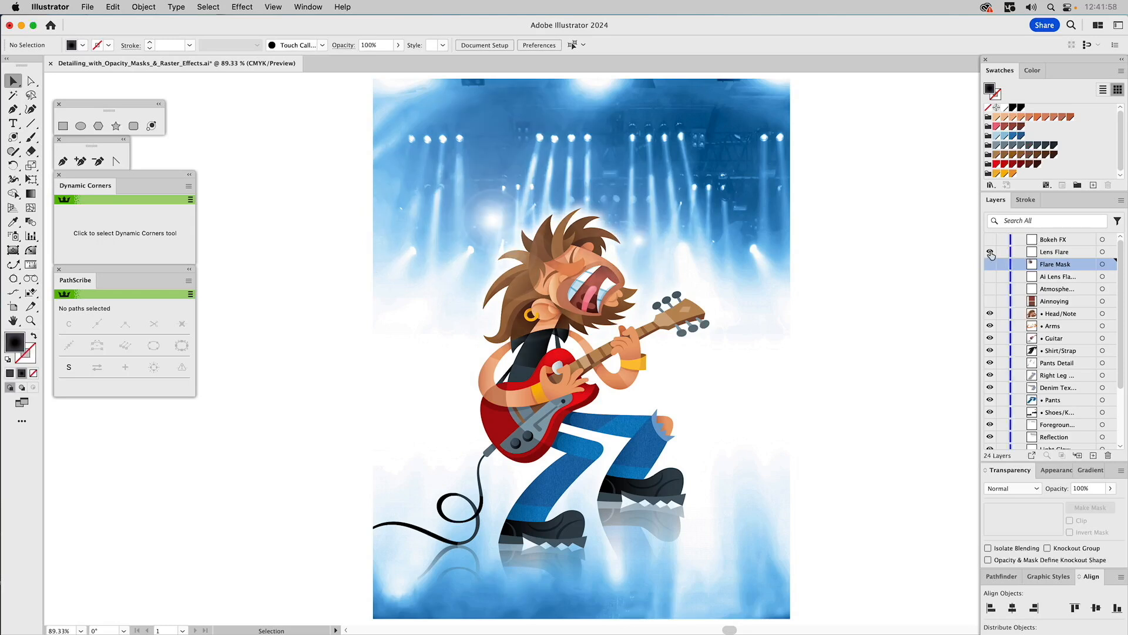
click(991, 252)
click(990, 252)
Compare the area around the rocker's head up close with the Lens Flare layer hidden and shown
click(31, 321)
drag(353, 144, 824, 436)
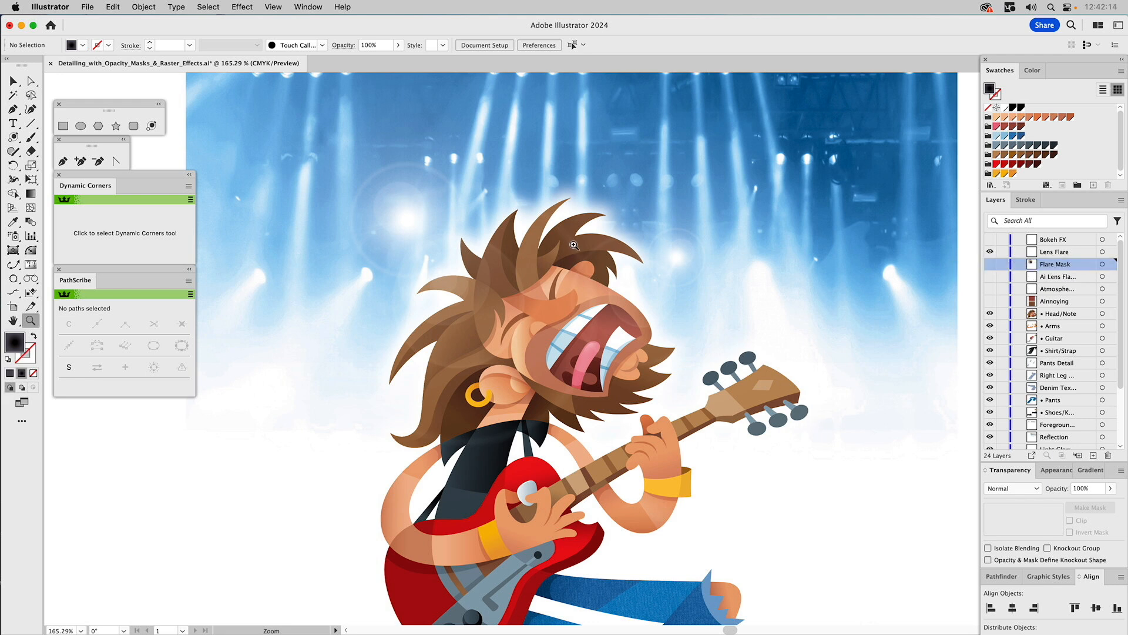
drag(303, 132, 783, 496)
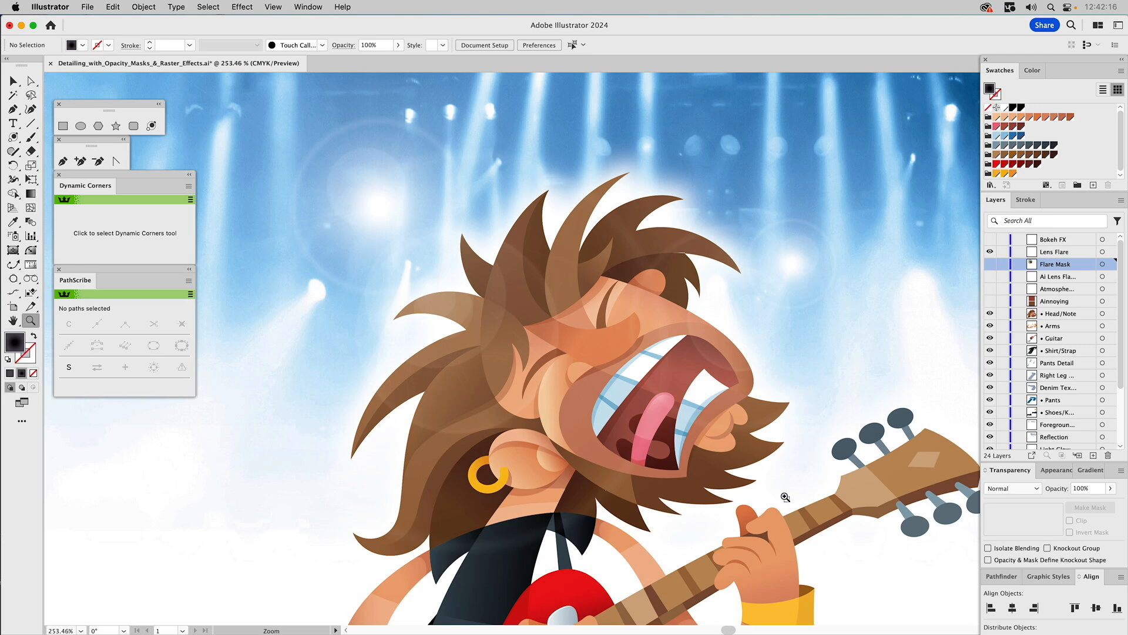
click(990, 254)
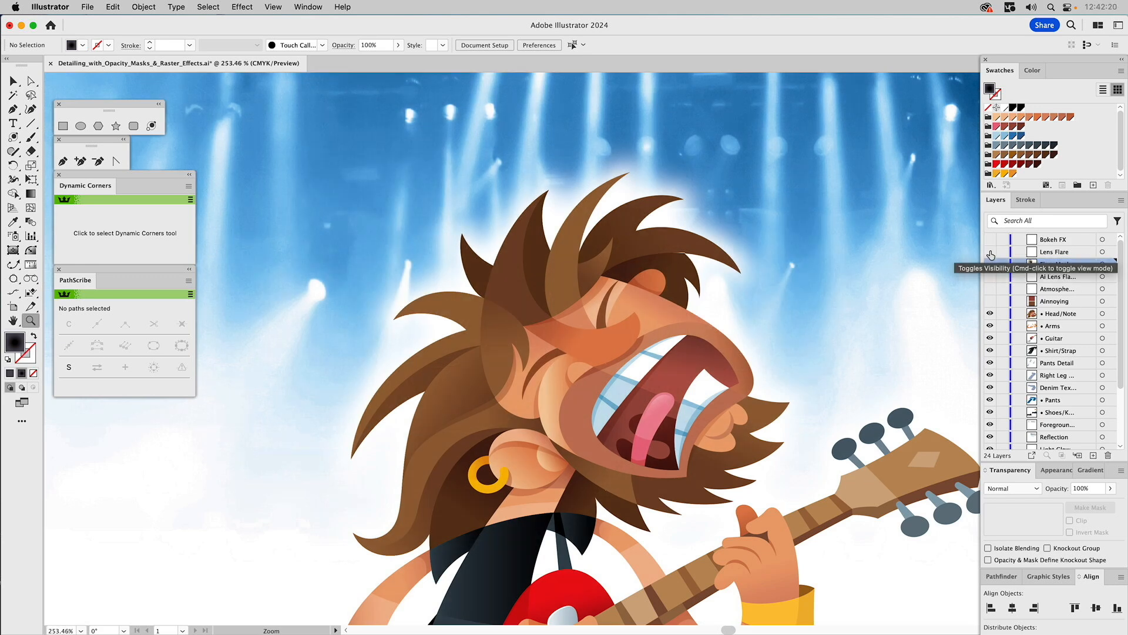
click(991, 254)
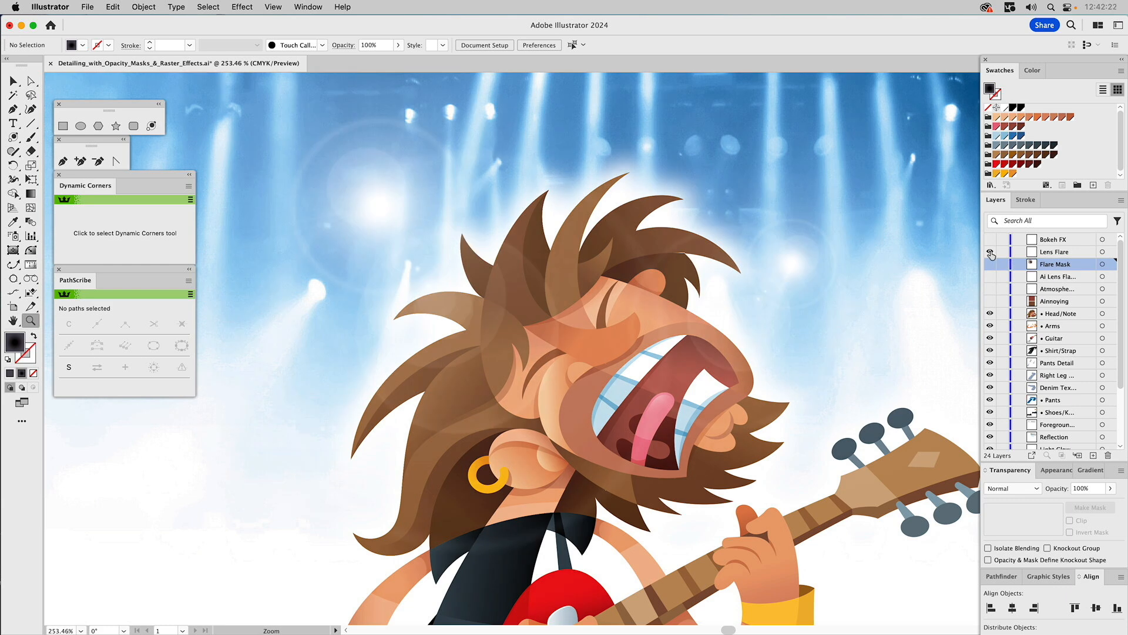
Try moving the linked lens flare image down toward the back of the hair, and undo the move
key(v)
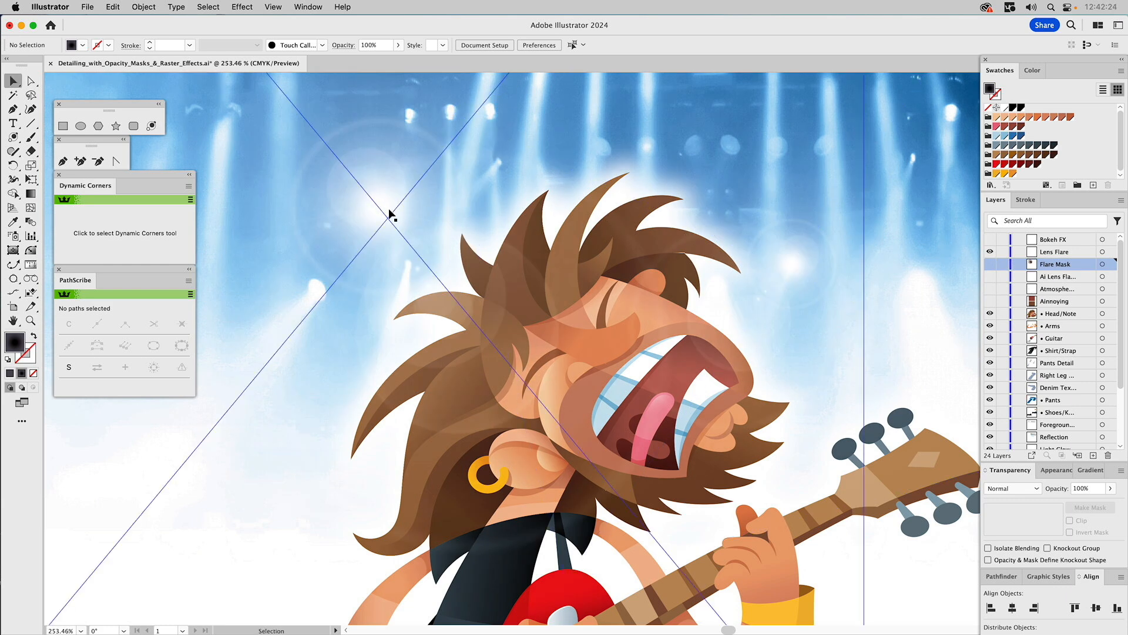
drag(389, 213, 323, 295)
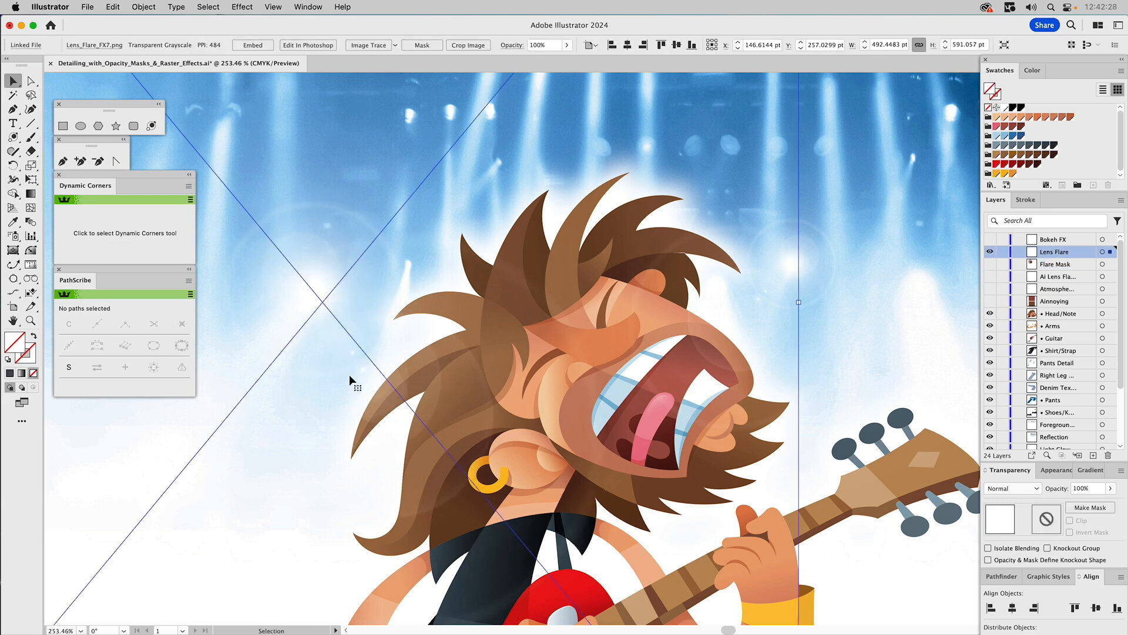
key(super+z)
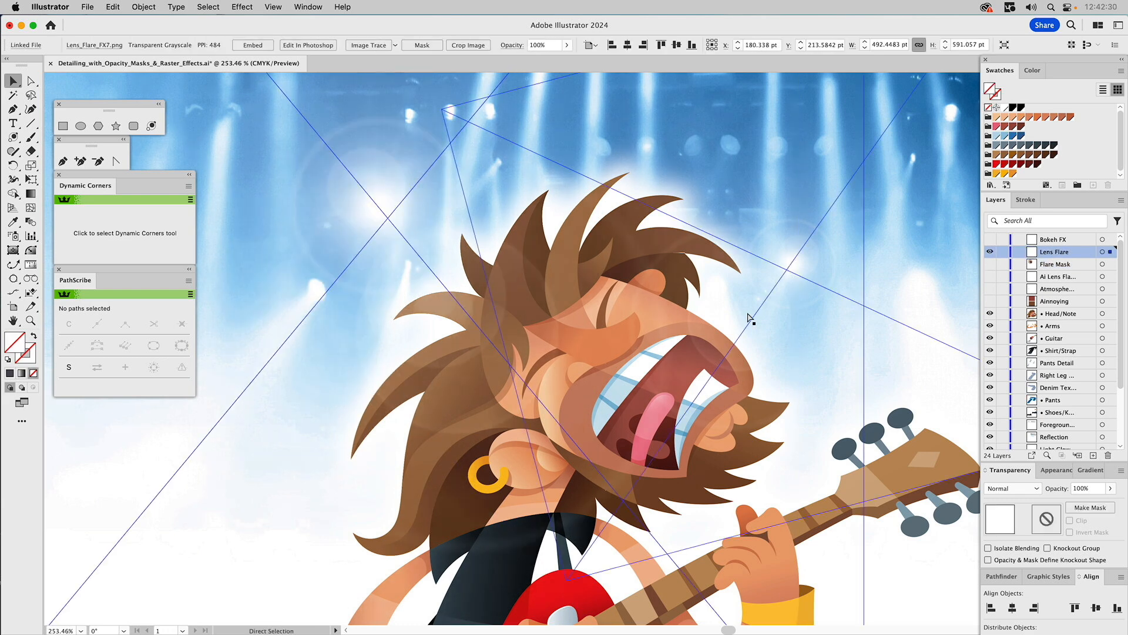
Undo the last change to the linked lens flare image, fit the artboard in view and deselect the image
key(super+z)
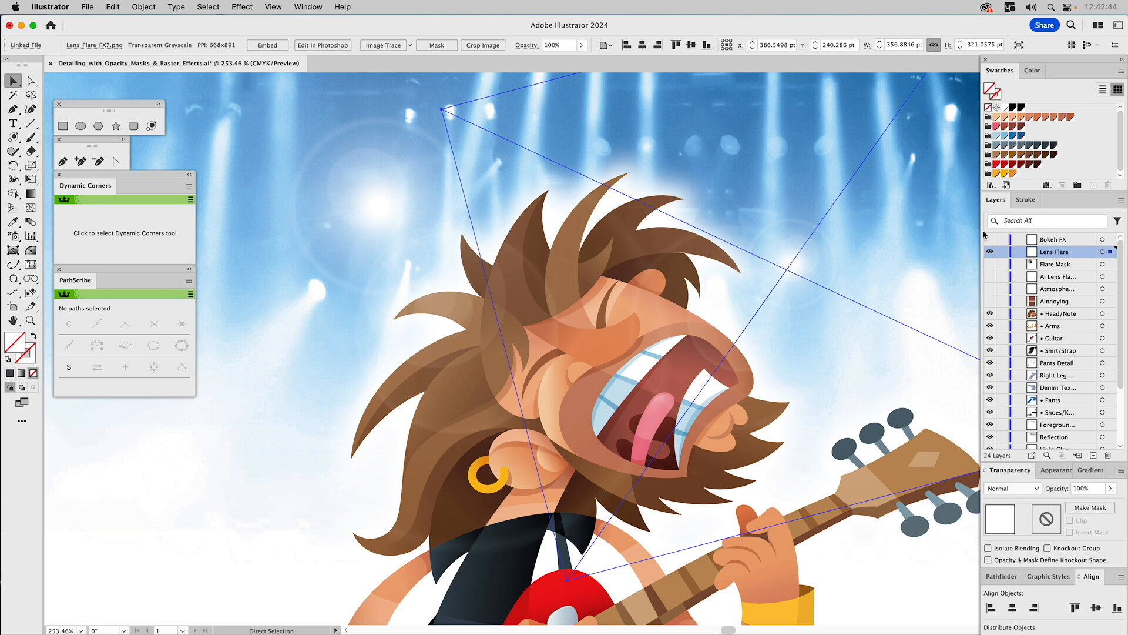
key(super+0)
click(904, 235)
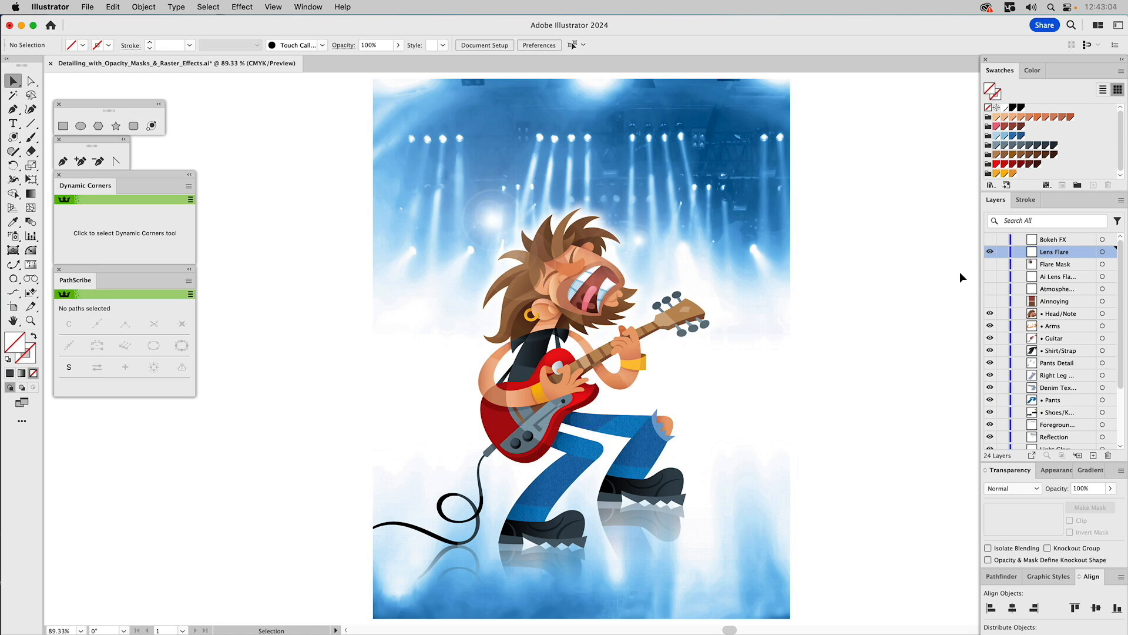
Compare the Lens Flare layer's raster flare with the Flare Mask layer's vector flare by alternating their visibility
click(991, 253)
click(990, 265)
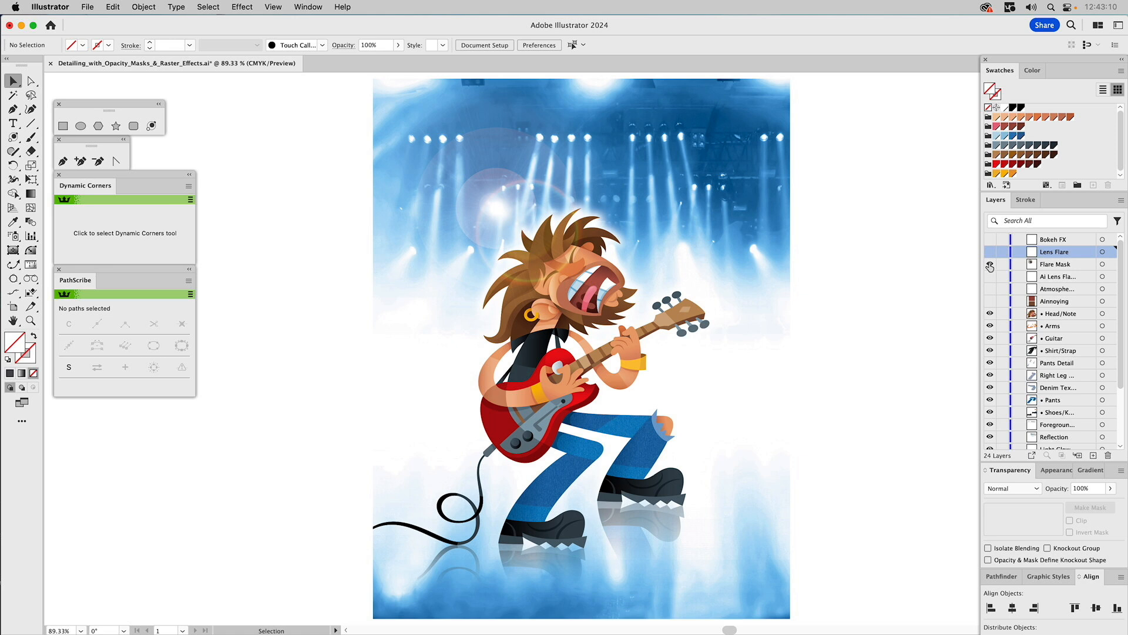
click(990, 265)
click(989, 252)
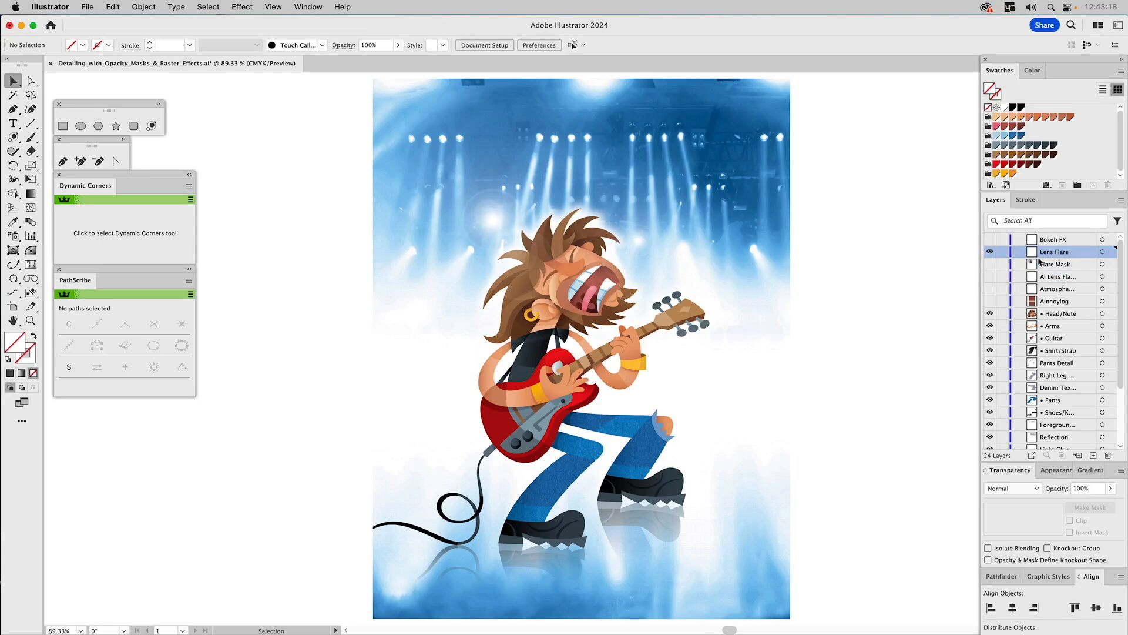
Show the Bokeh FX layer and compare the artwork with and without it, leaving the layer visible
click(989, 239)
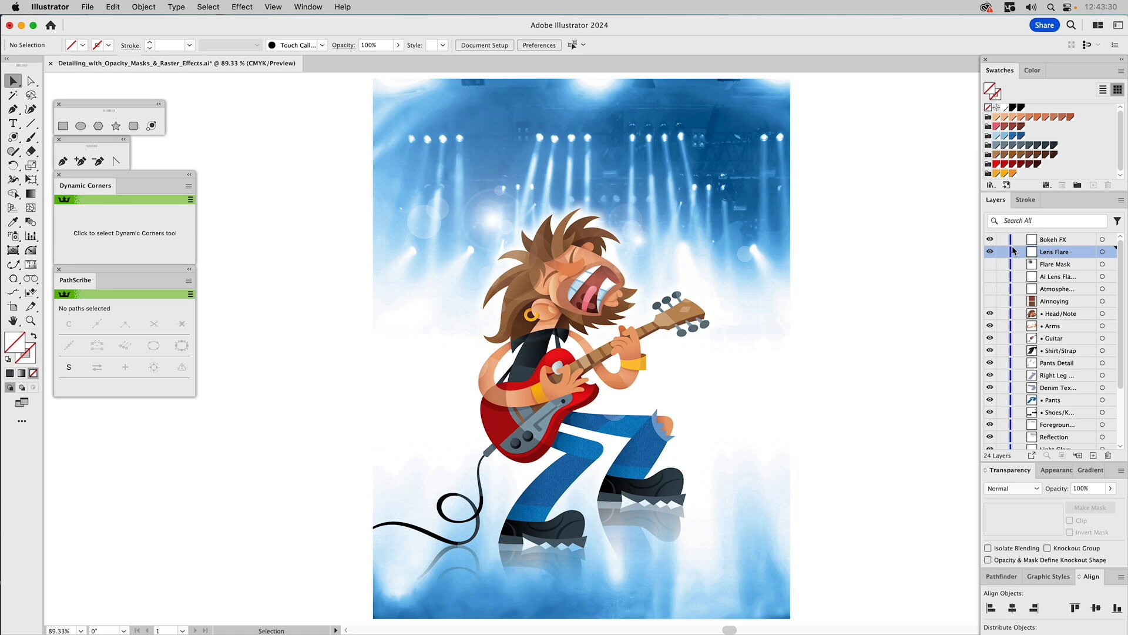
click(990, 239)
click(989, 240)
click(989, 239)
click(990, 239)
Show the Atmosphere layer, centre its linked Fleck_Texture.tif horizontally on the artboard and colour the flecks white
click(991, 289)
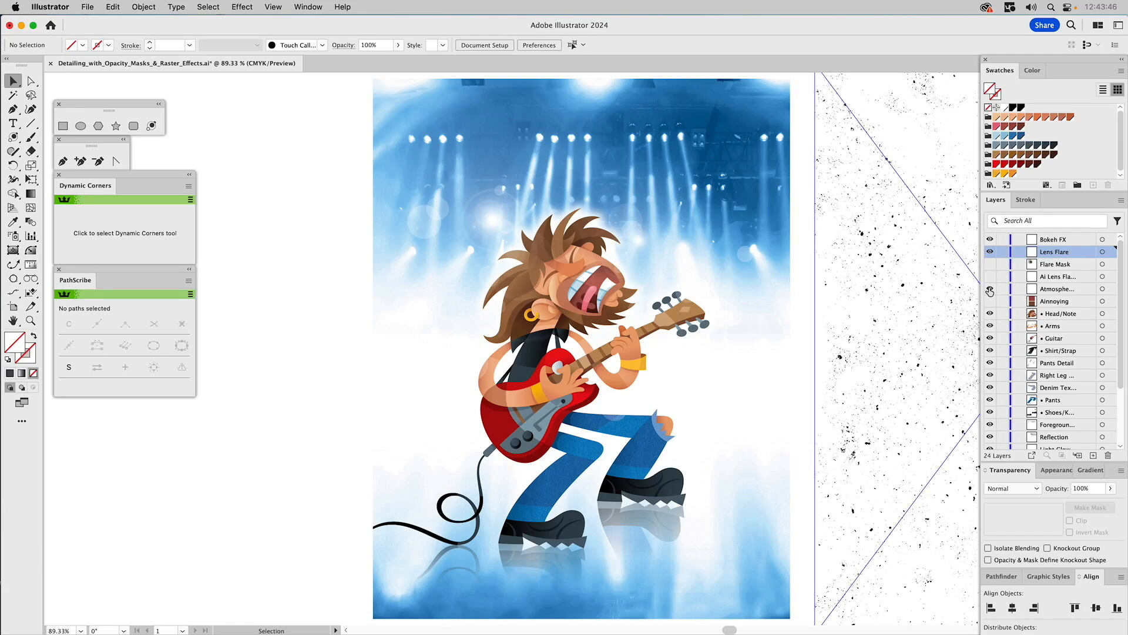
click(897, 312)
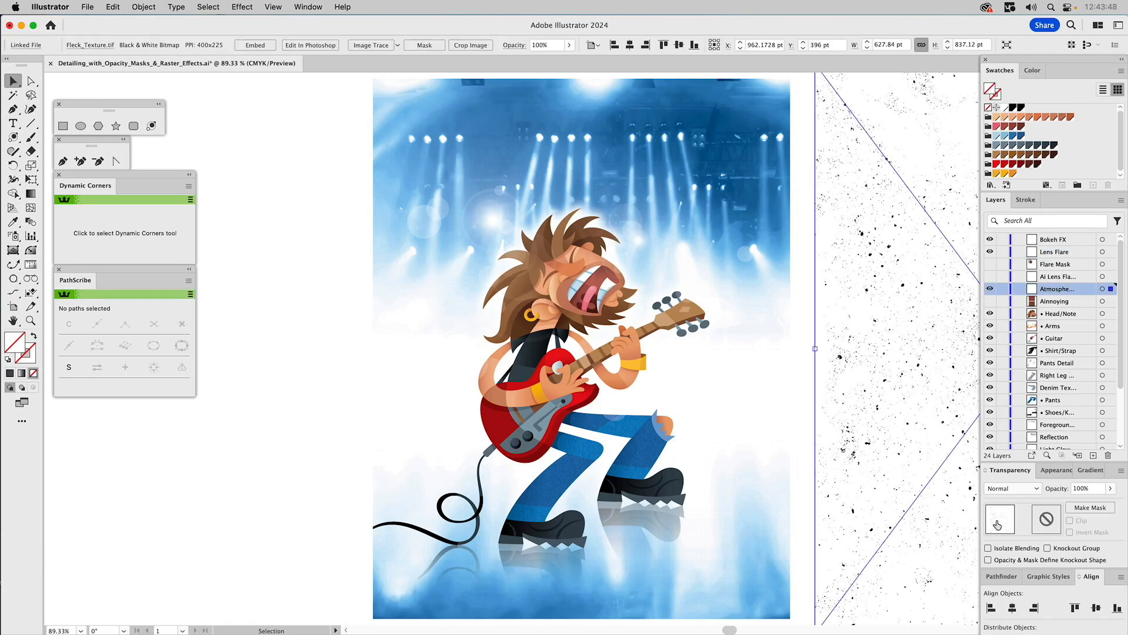
click(1011, 609)
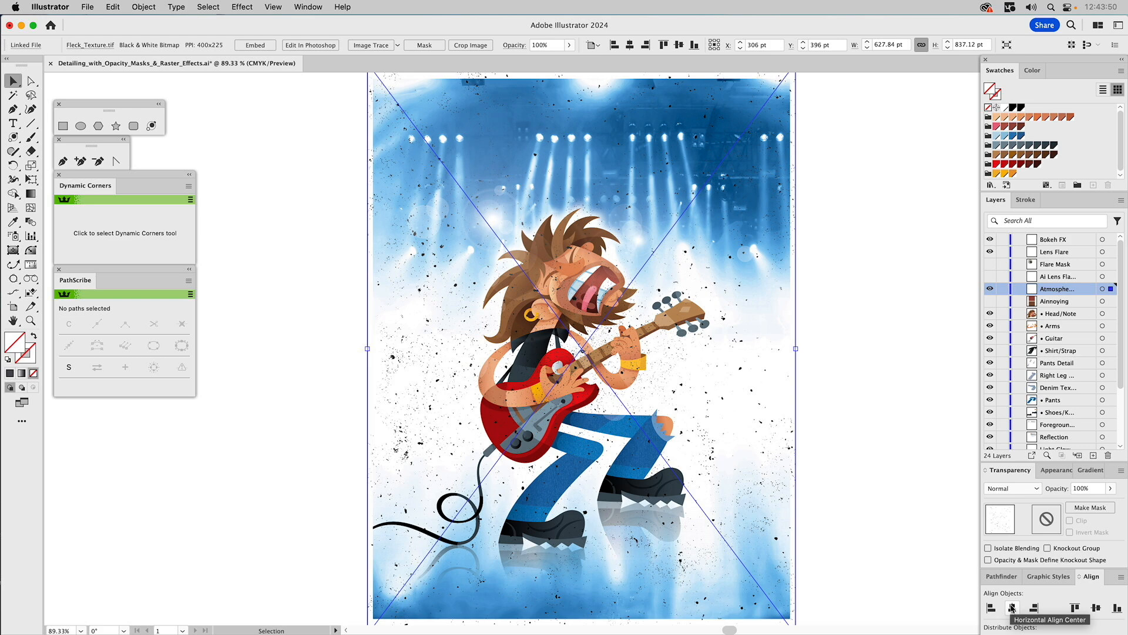
click(1004, 109)
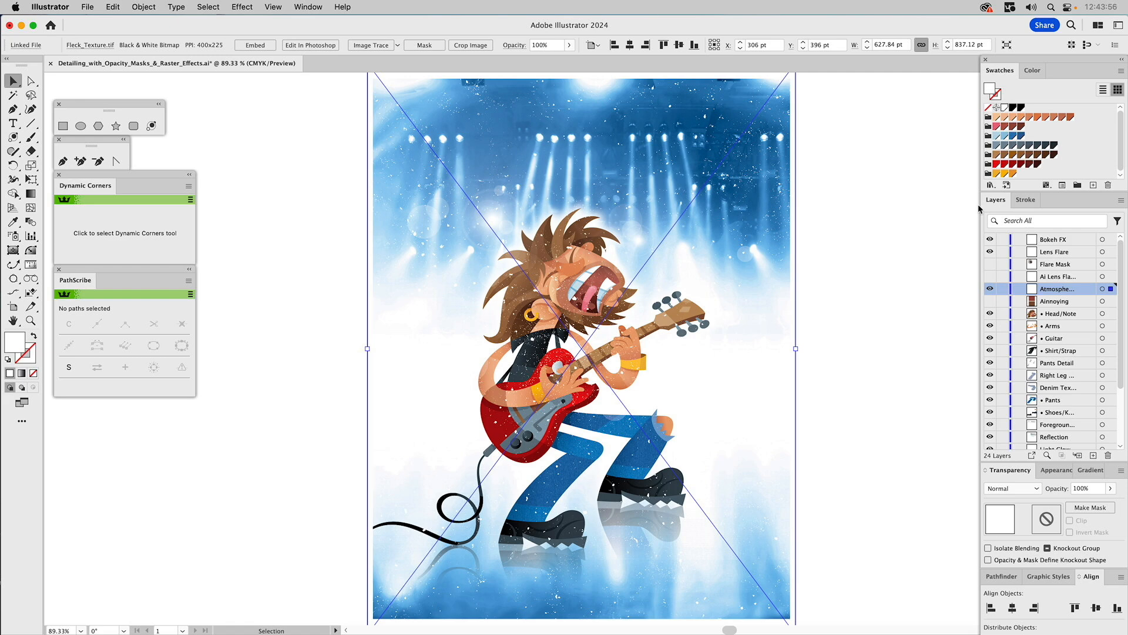
click(1082, 488)
text(30)
key(Return)
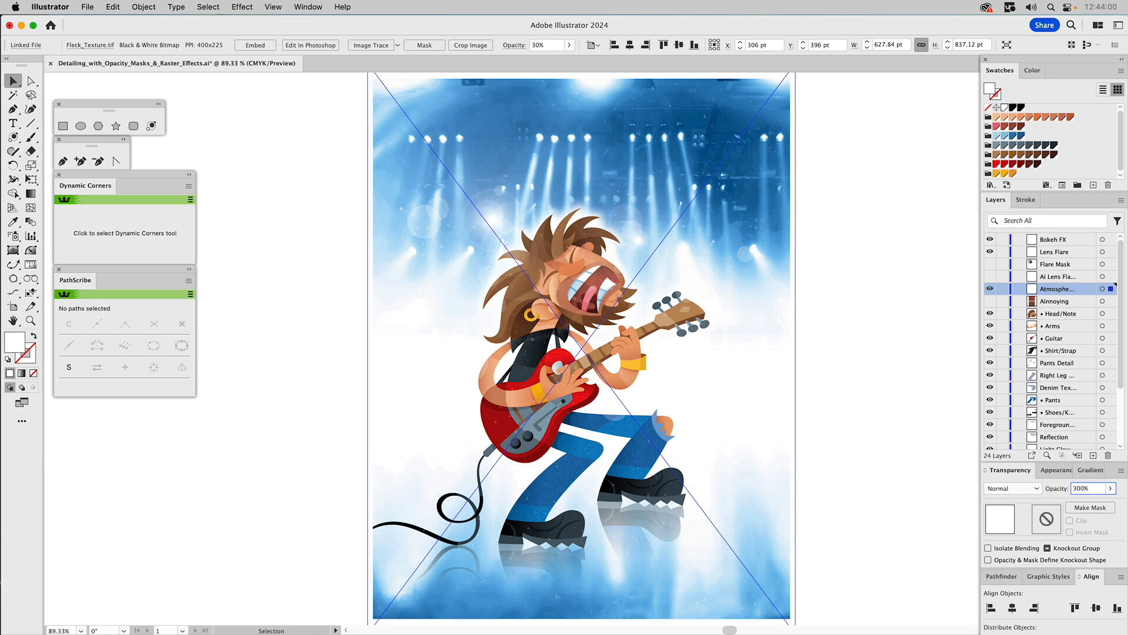
key(Return)
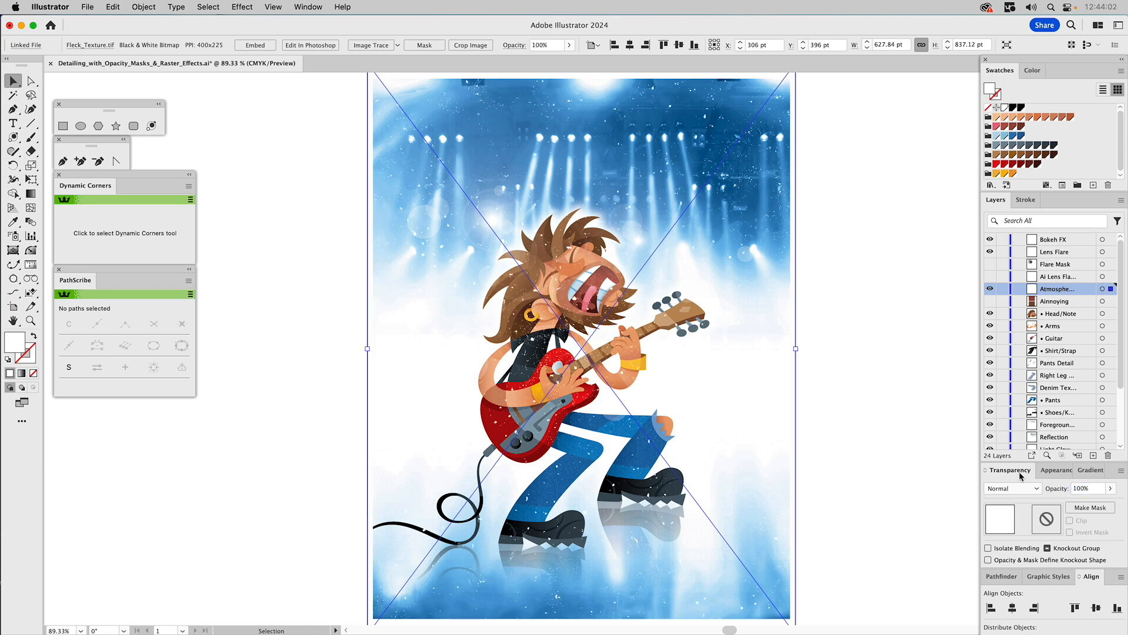
Set the white fleck texture's opacity to 30% and lock the Atmosphere layer
drag(1082, 490, 1057, 490)
text(3)
key(Return)
click(1002, 288)
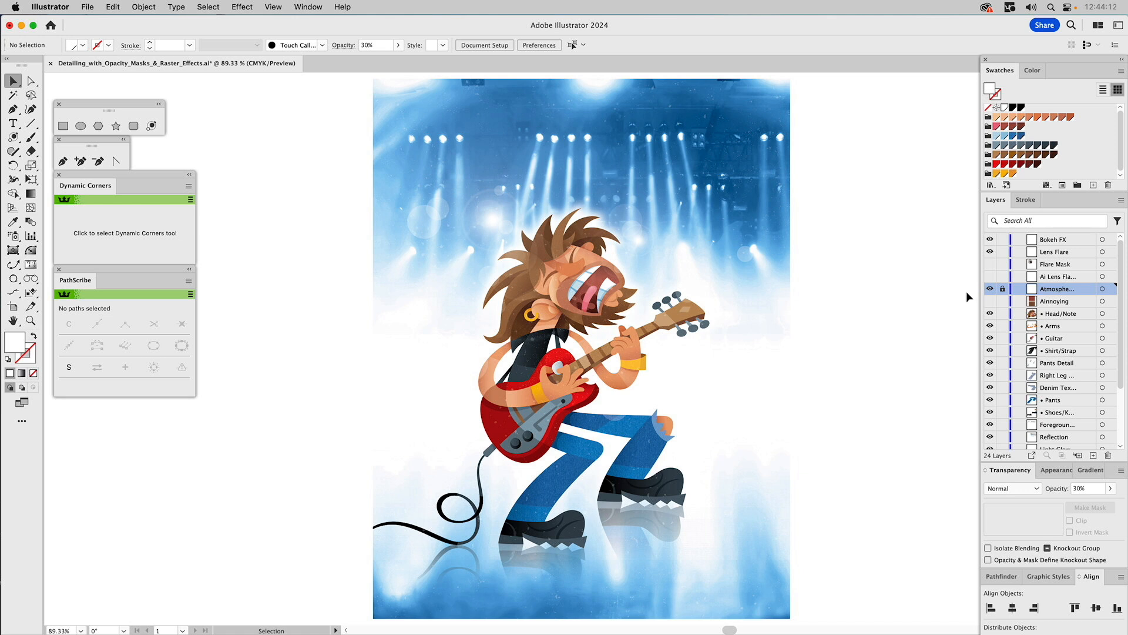
Reduce the fleck texture's opacity to 20% and lock the Atmosphere layer again
key(z)
drag(365, 167, 909, 573)
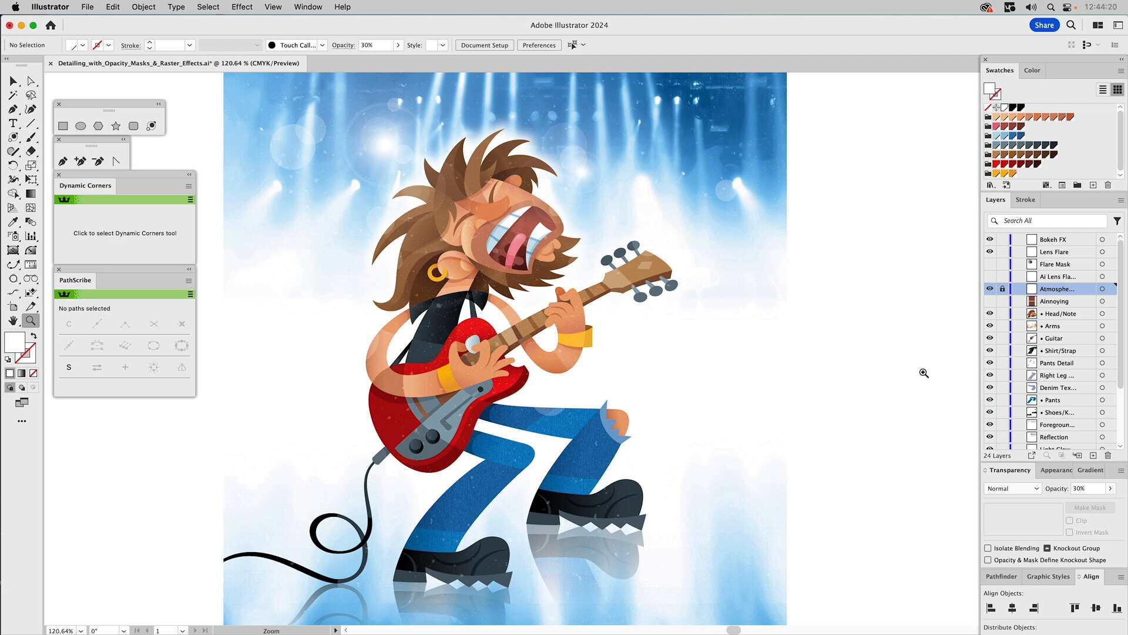
key(v)
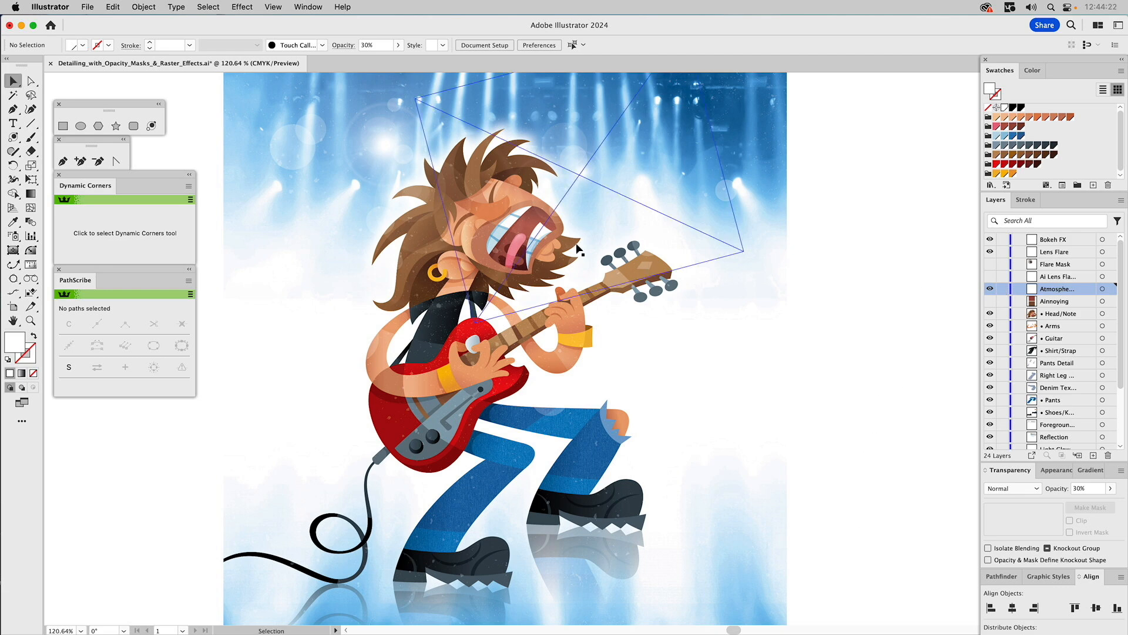
click(315, 461)
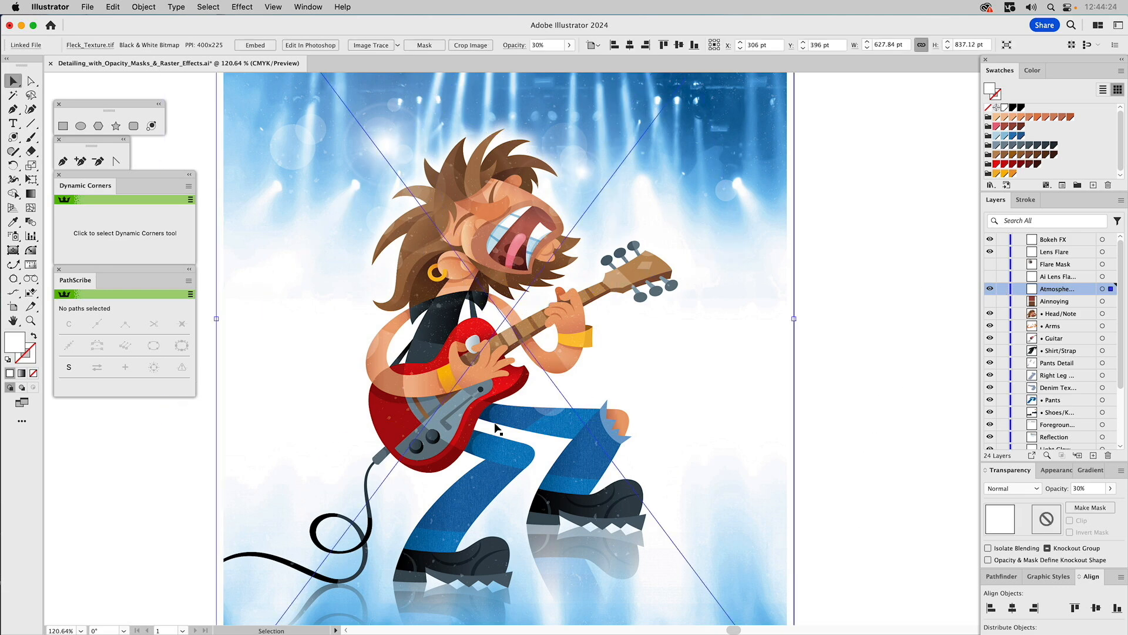
drag(1077, 488, 1068, 489)
text(2)
click(1003, 288)
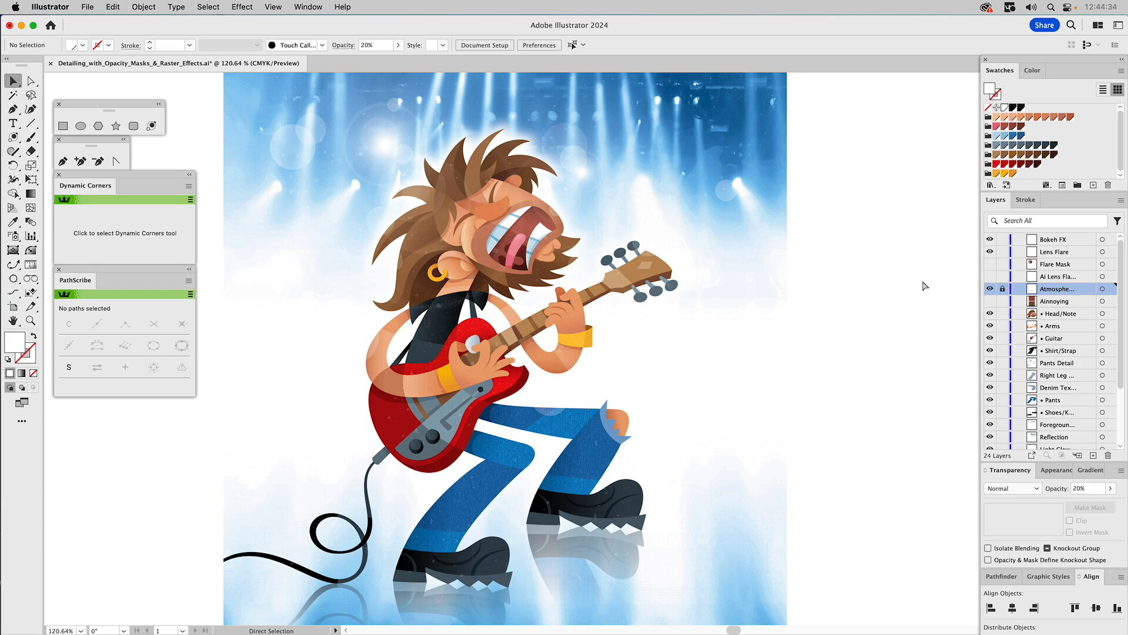
key(super+0)
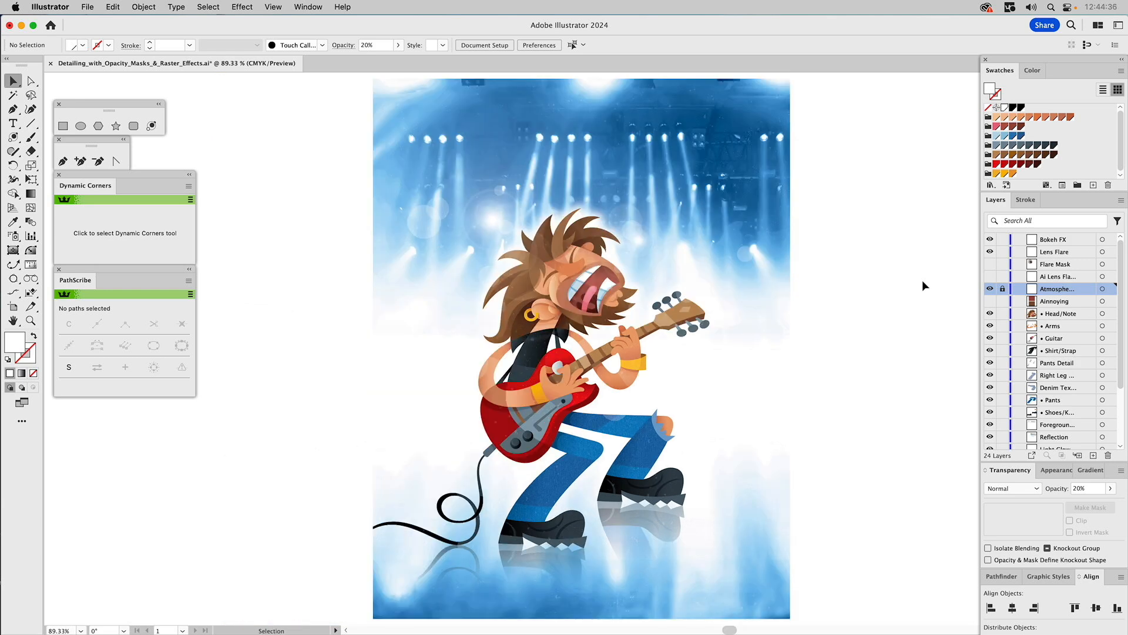